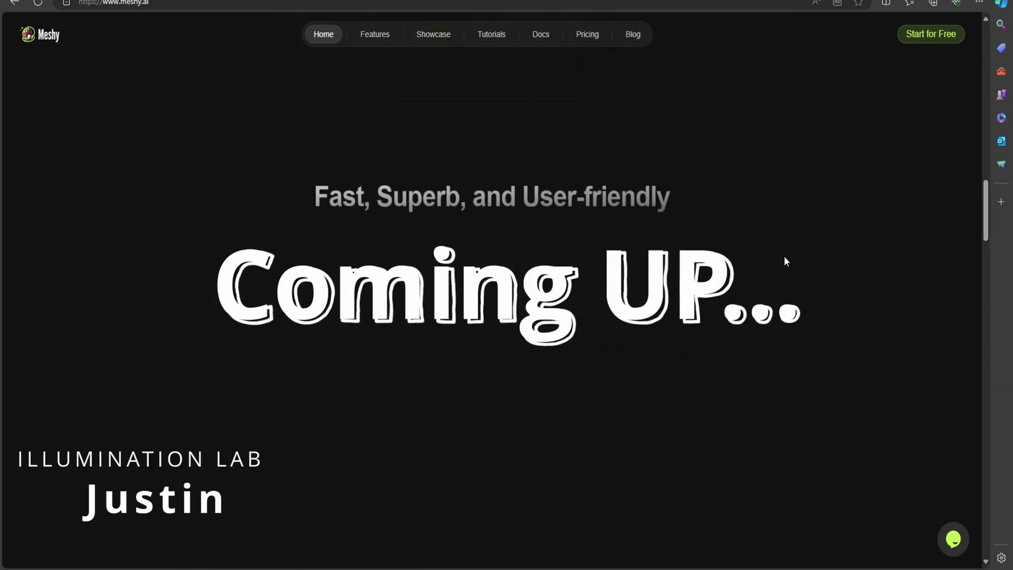
Raise the spaceship's texture Roughness slider and rotate the environment lighting around the model.
scroll(784, 258, down, 5)
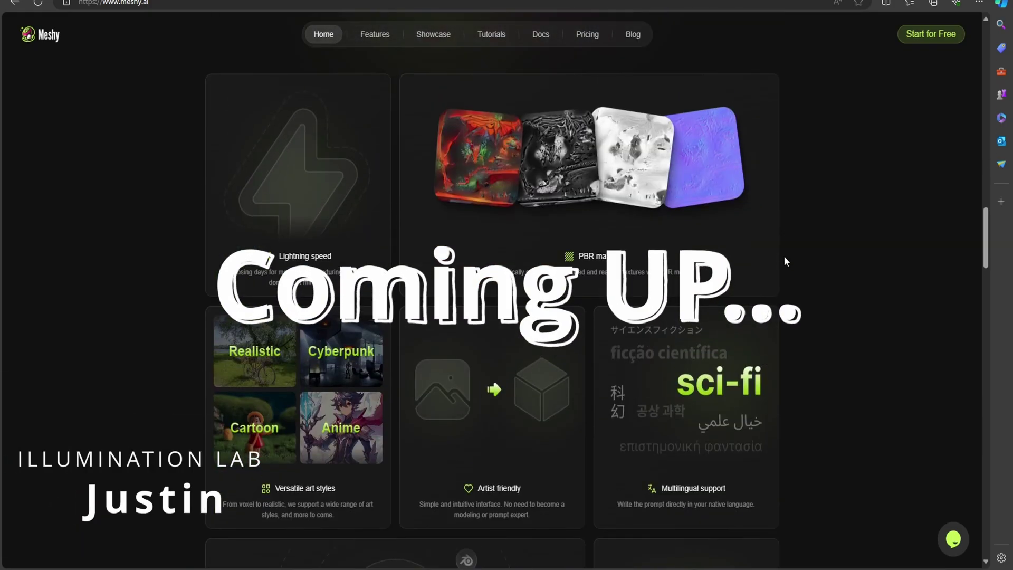
scroll(785, 260, down, 10)
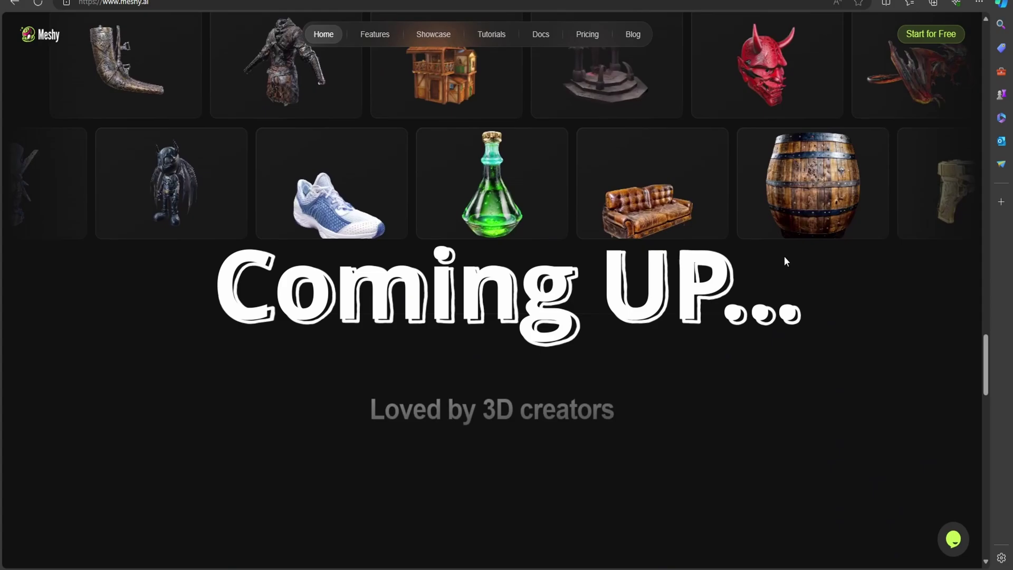
scroll(785, 260, down, 6)
scroll(785, 261, up, 4)
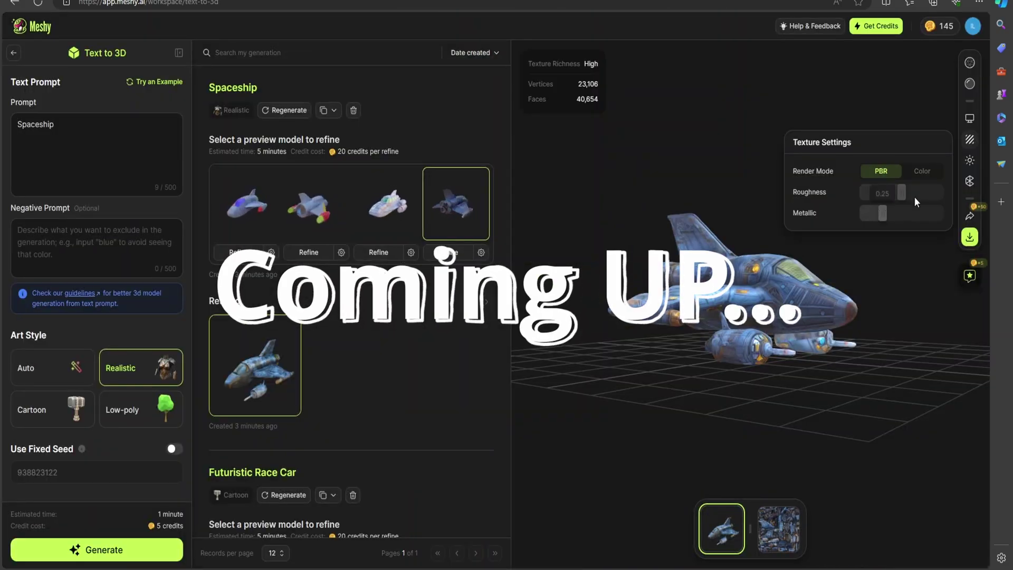
mouse_move(914, 199)
mouse_down()
mouse_move(921, 193)
mouse_move(884, 193)
mouse_move(935, 194)
mouse_move(897, 199)
mouse_move(938, 216)
mouse_move(867, 231)
mouse_move(933, 226)
mouse_up()
click(970, 159)
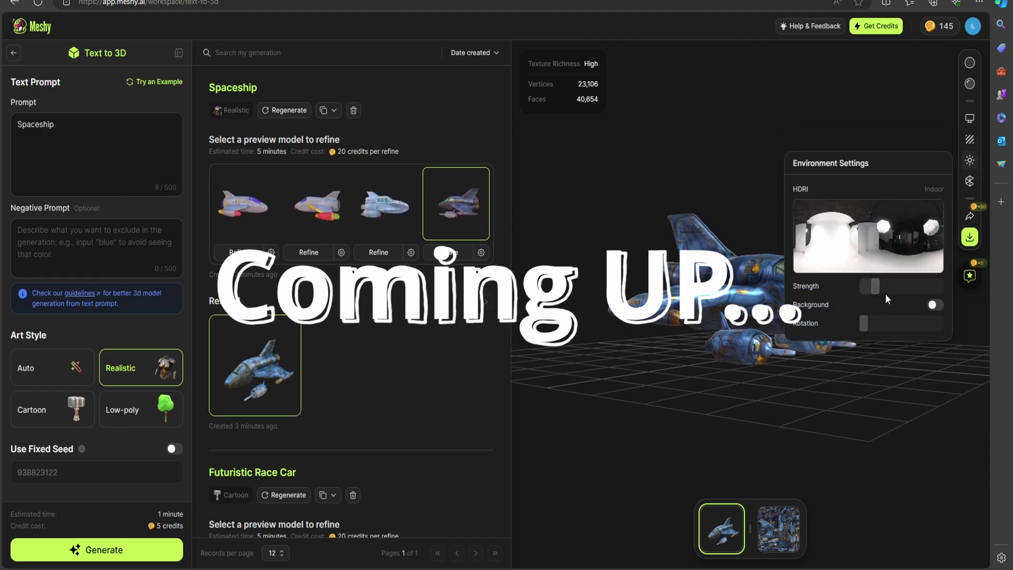
drag(861, 328, 886, 334)
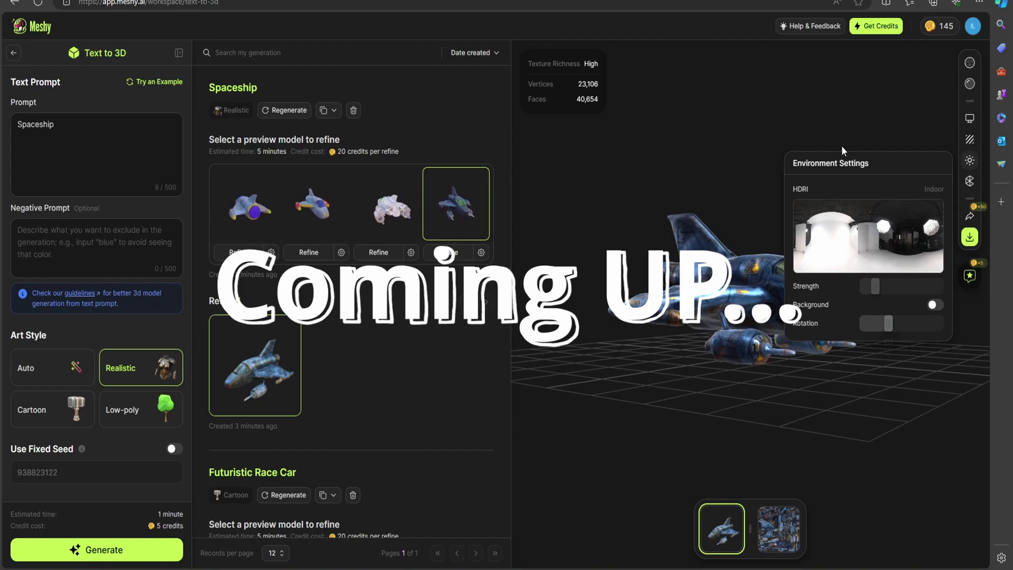
Set RS Environment scattering to 0.001 and anisotropy to about 0.574.
click(970, 181)
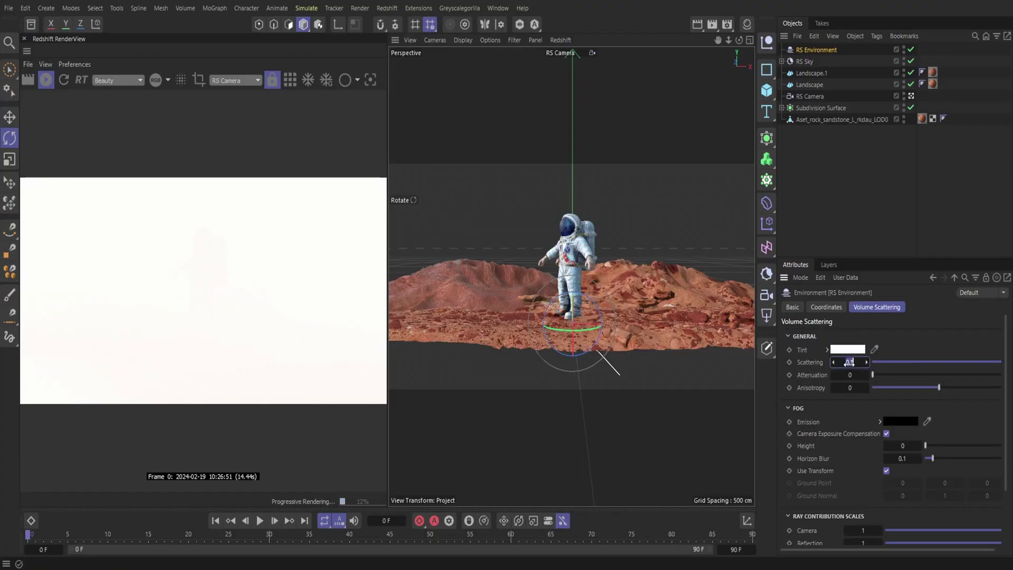
key(Return)
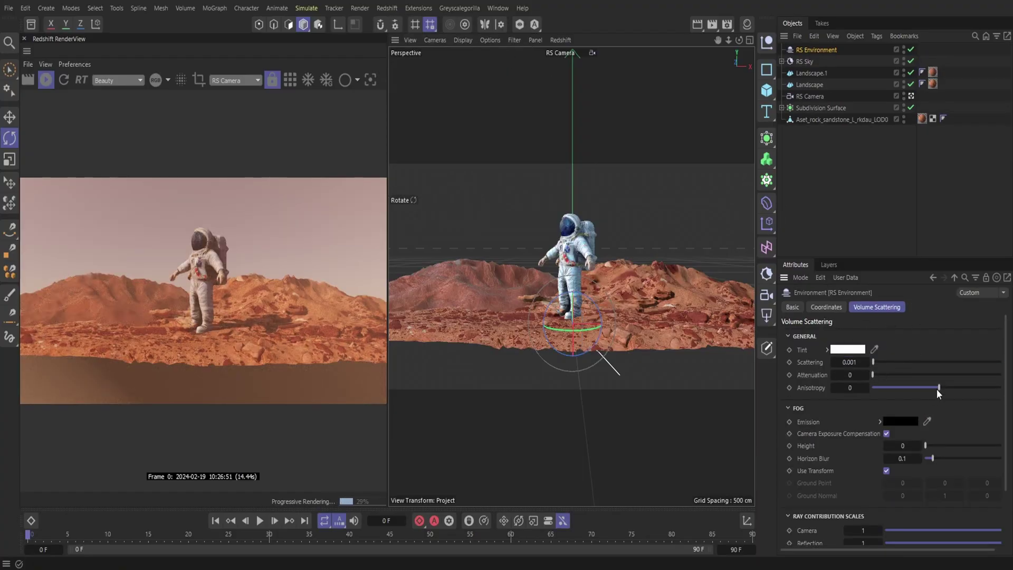
drag(938, 391, 973, 405)
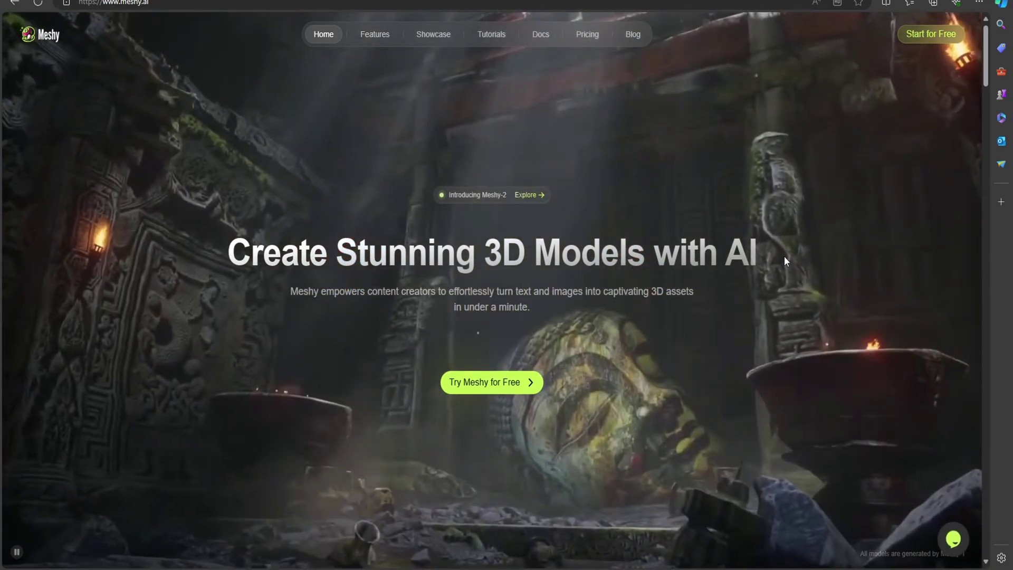
scroll(784, 257, down, 6)
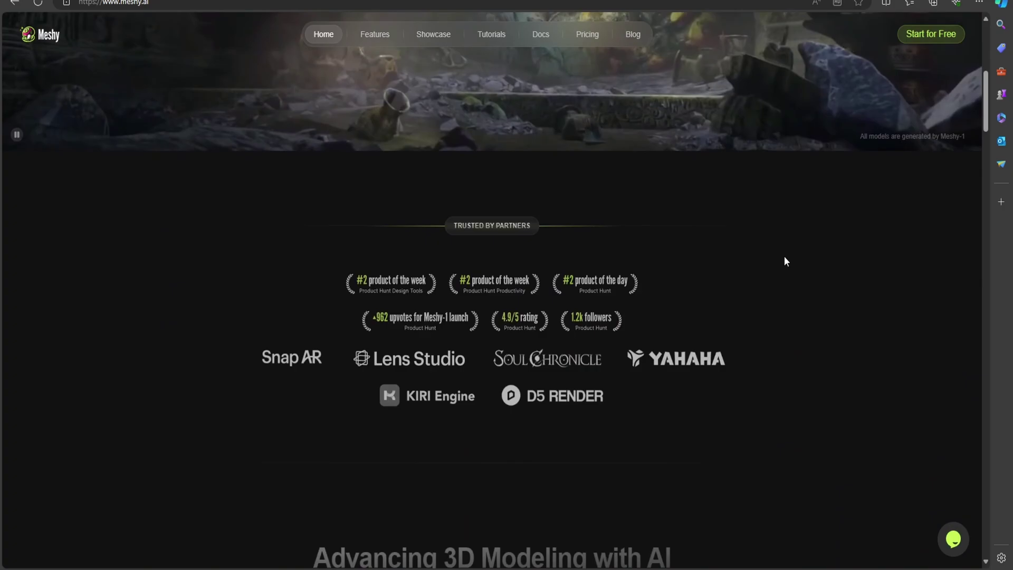
scroll(784, 256, down, 6)
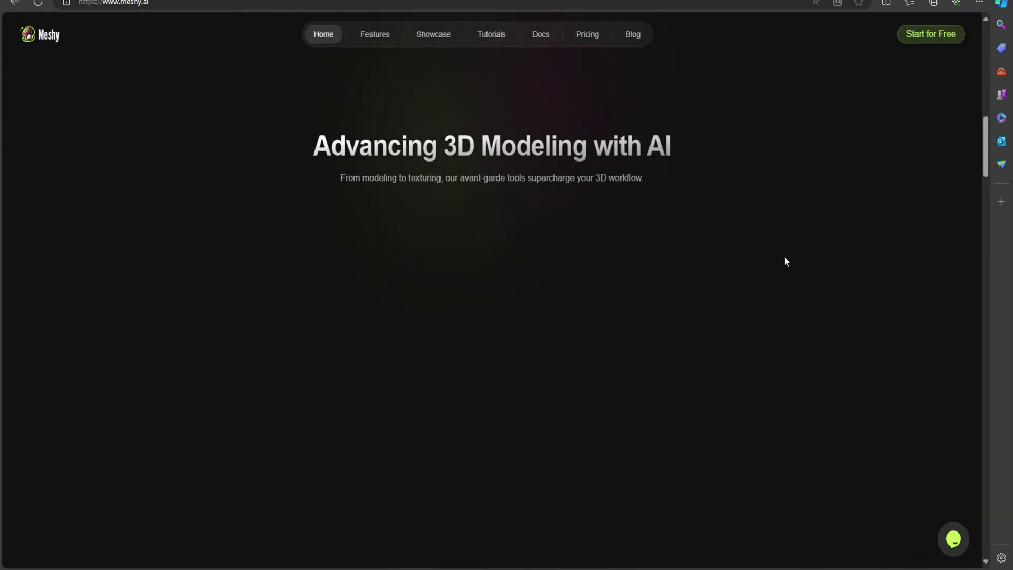
scroll(784, 262, down, 1)
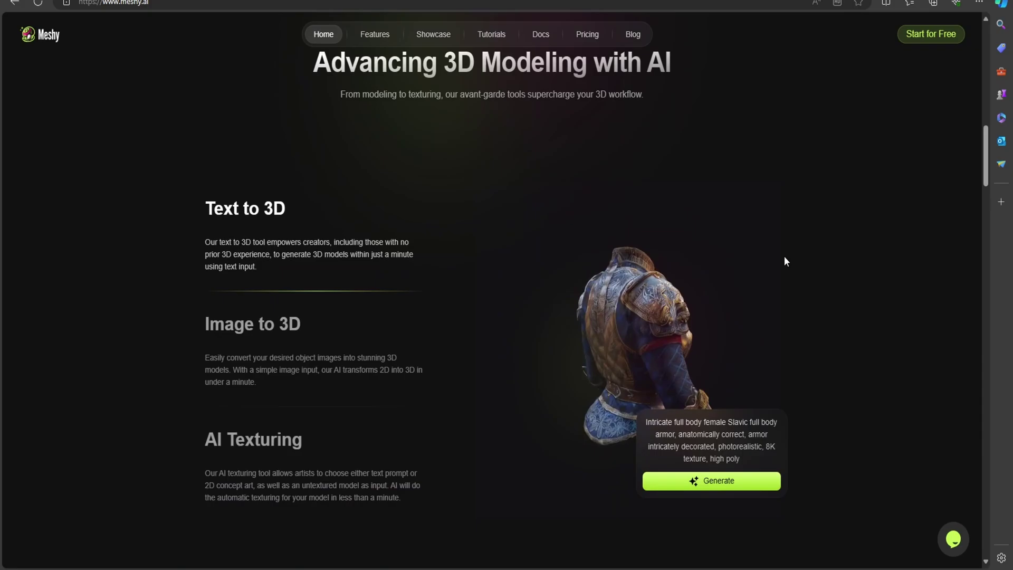
scroll(784, 261, down, 1)
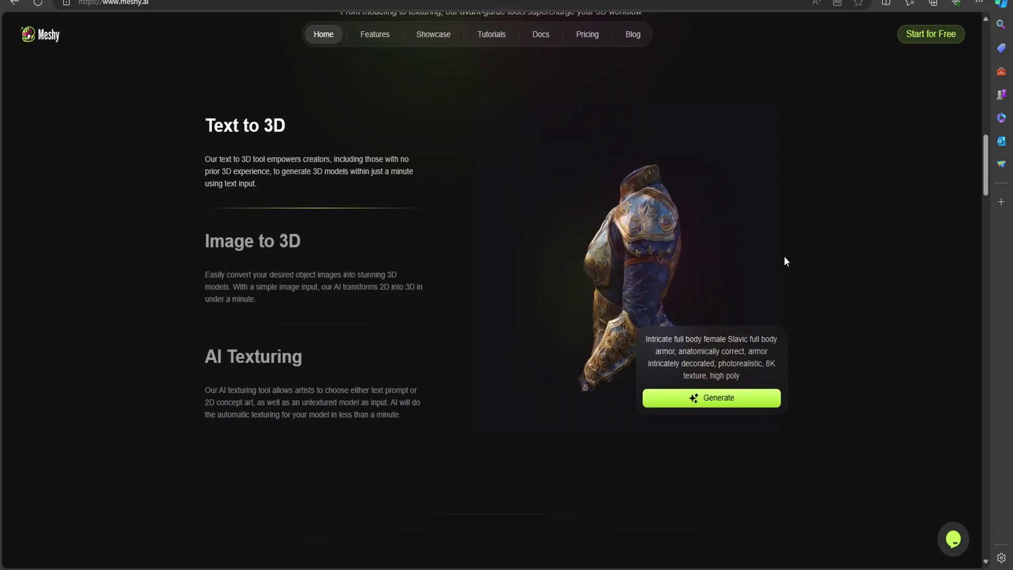
scroll(784, 261, down, 5)
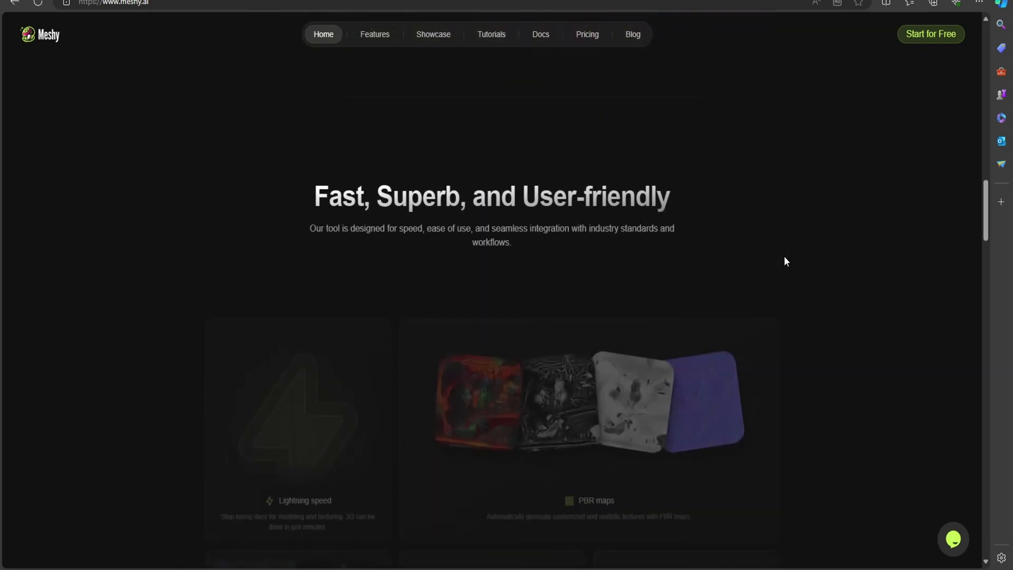
scroll(784, 260, down, 2)
scroll(784, 262, down, 1)
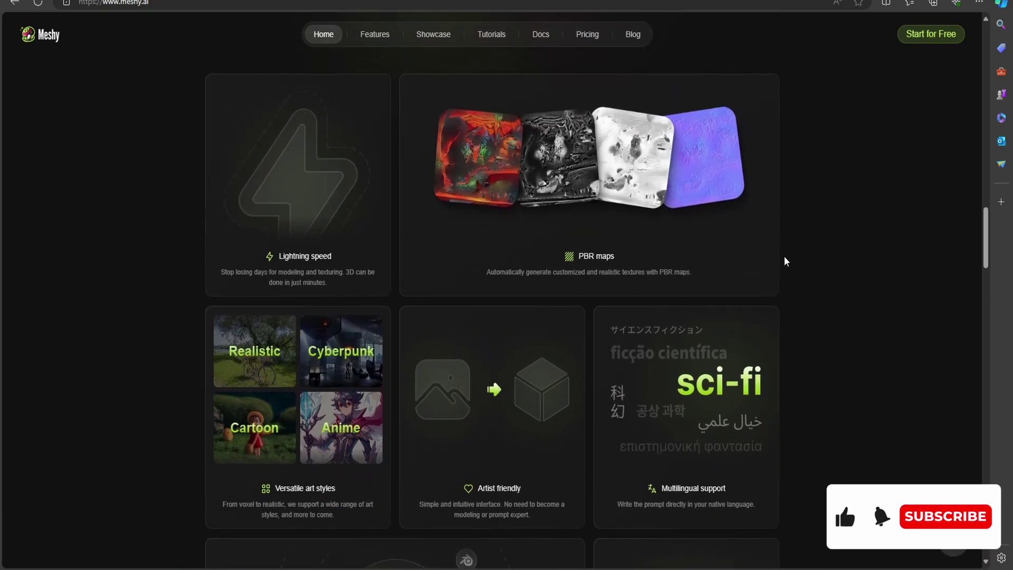
scroll(785, 258, down, 4)
scroll(785, 260, down, 10)
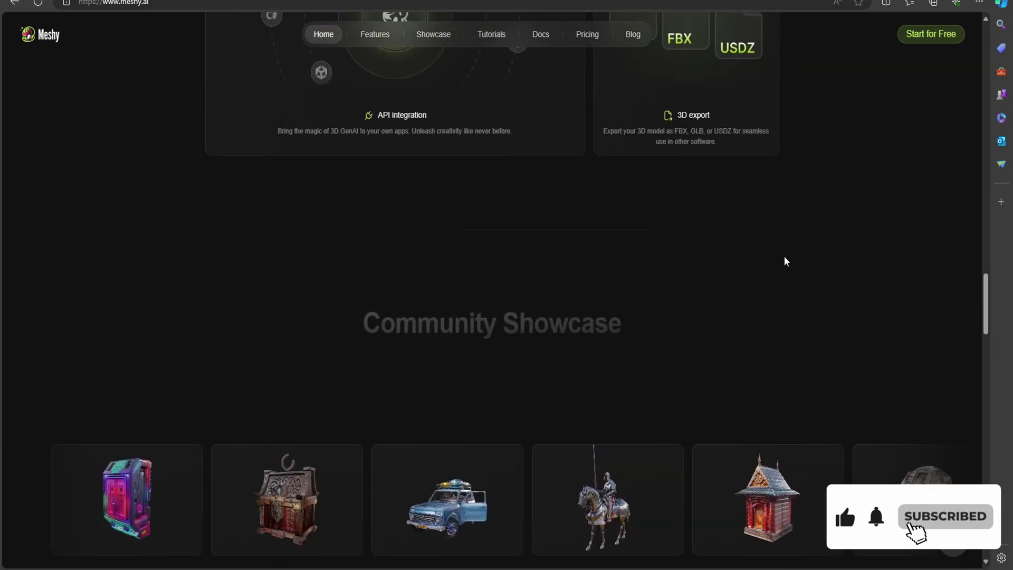
scroll(784, 261, down, 8)
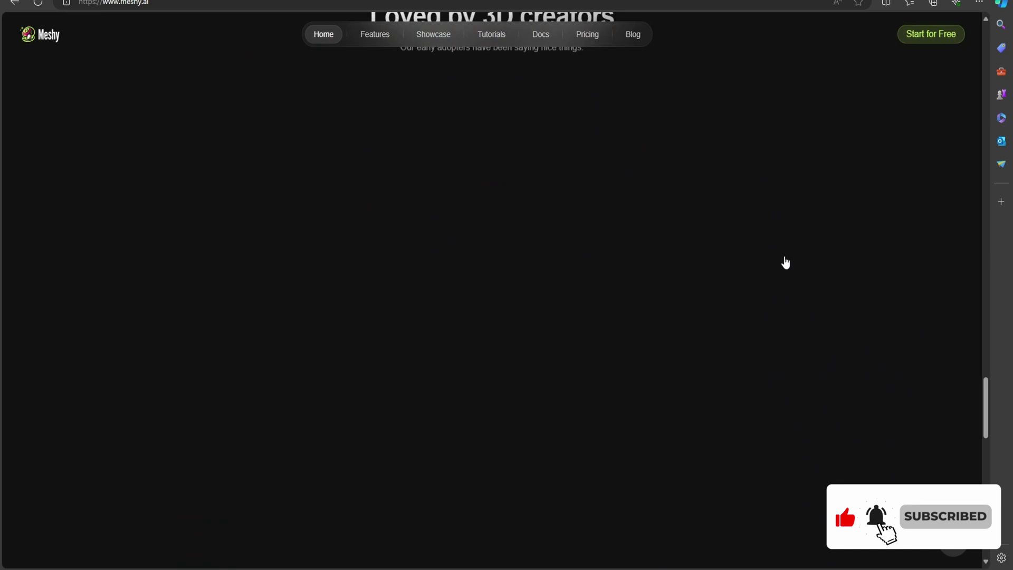
scroll(785, 261, up, 3)
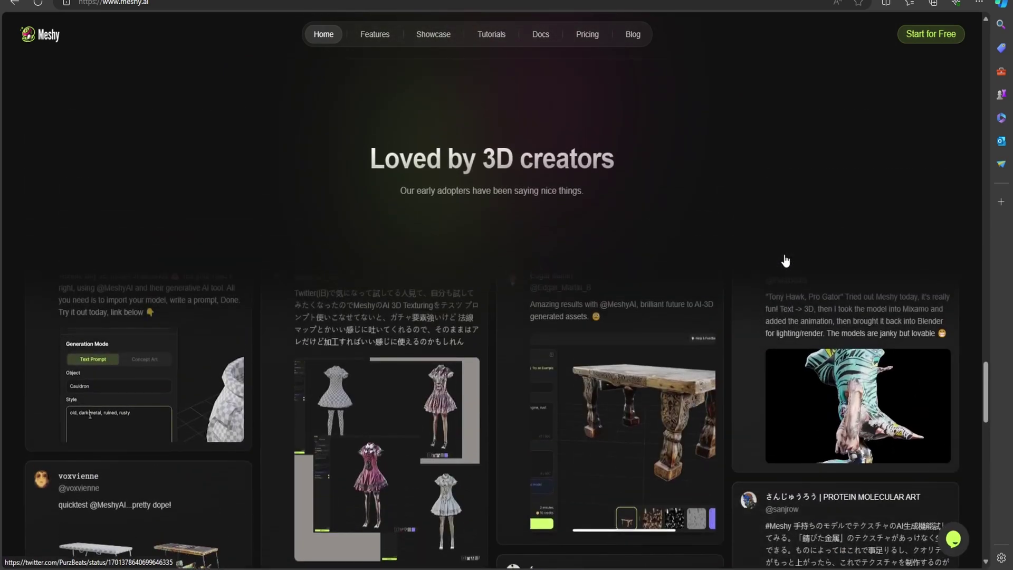
scroll(785, 261, down, 2)
scroll(786, 261, up, 2)
scroll(784, 261, down, 2)
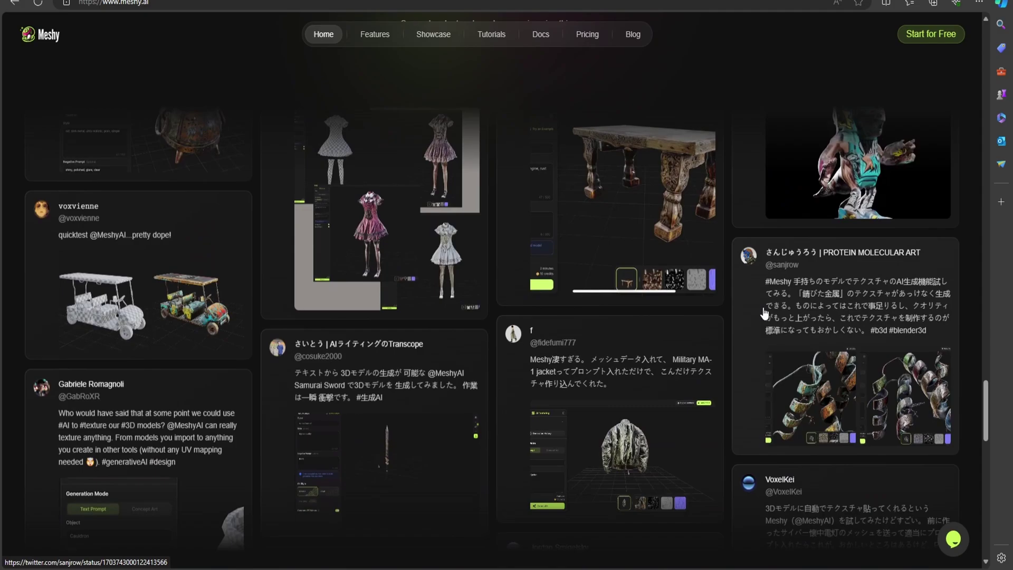
scroll(764, 311, down, 8)
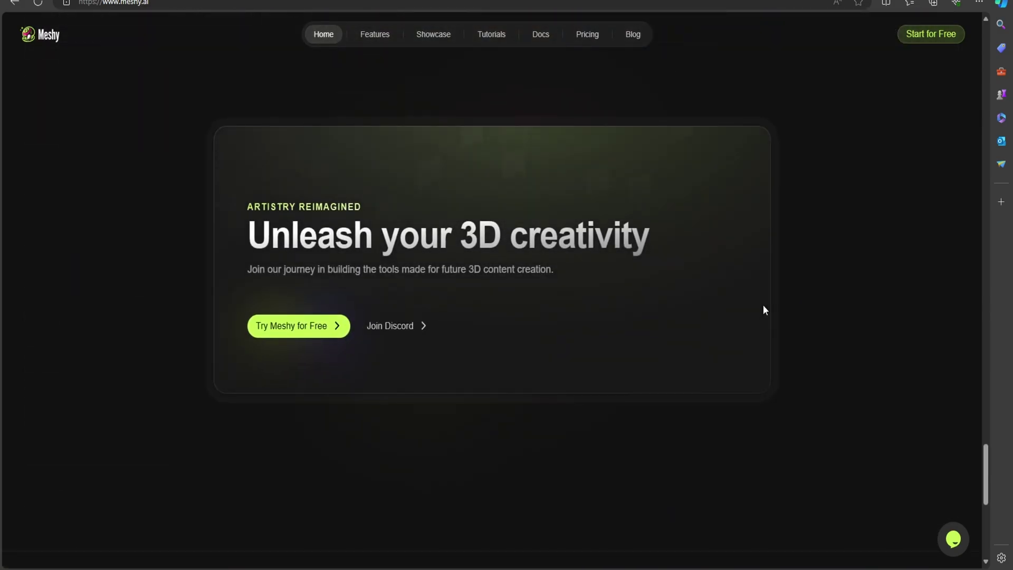
scroll(762, 310, down, 4)
scroll(762, 310, up, 20)
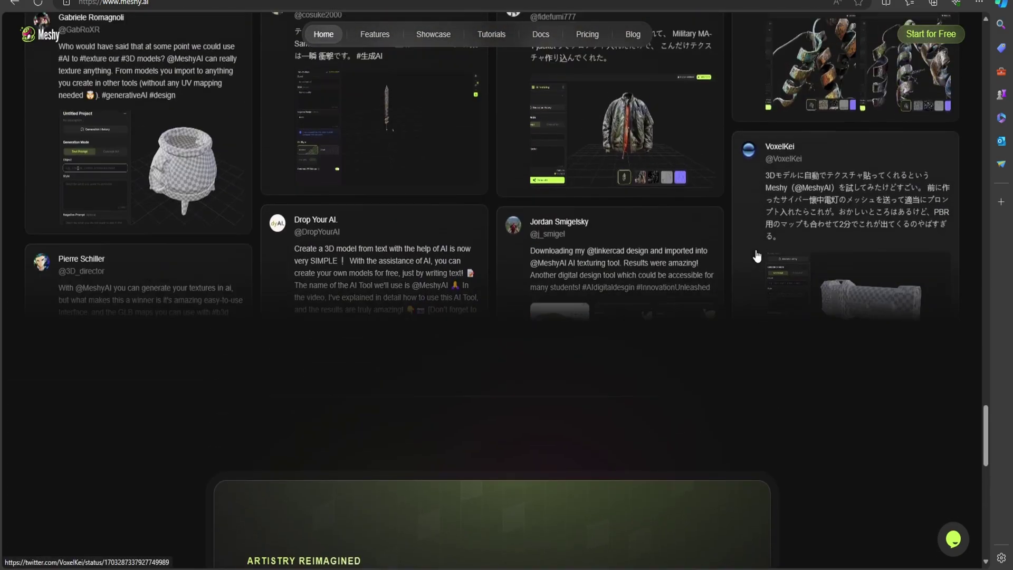
scroll(755, 249, up, 15)
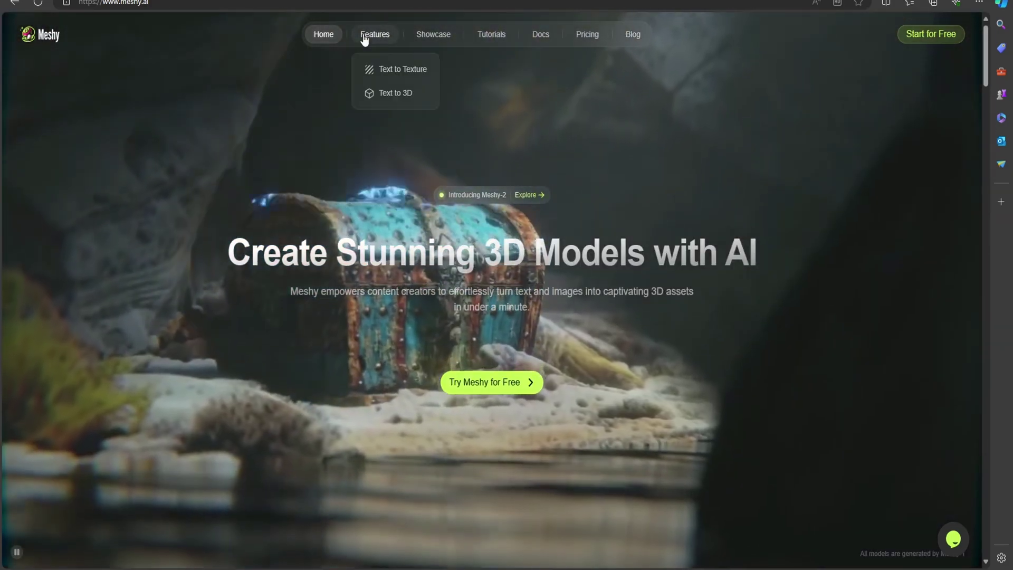
Open the Showcase page and scroll the model grid down to the Load more button.
click(429, 36)
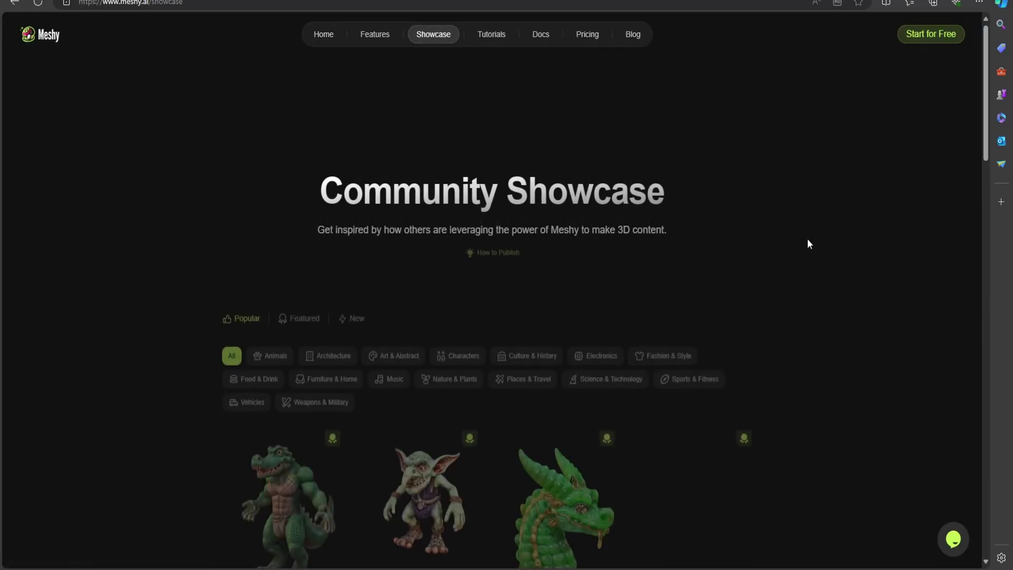
scroll(807, 241, down, 3)
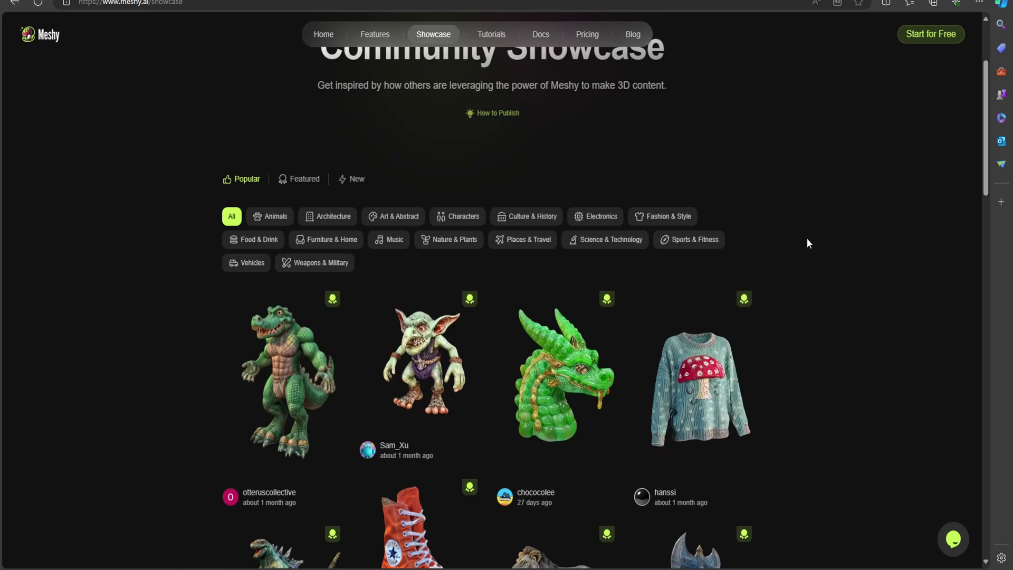
scroll(809, 242, down, 2)
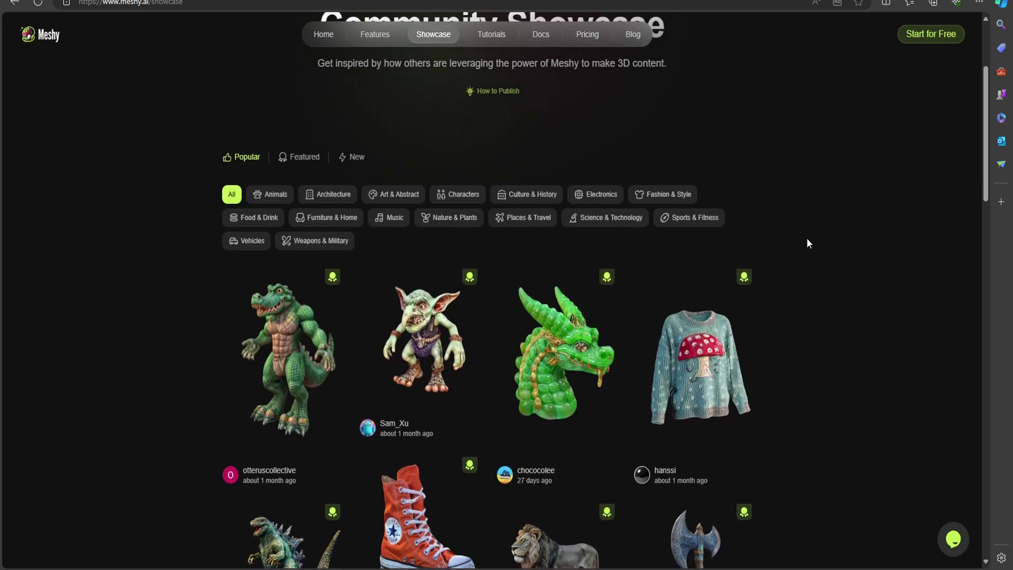
scroll(808, 242, down, 2)
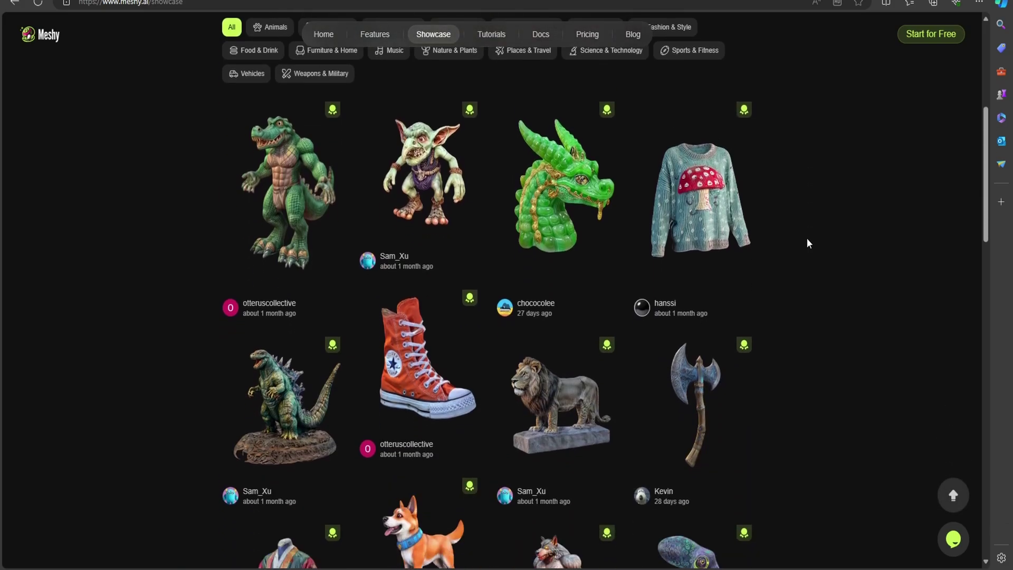
scroll(808, 241, down, 10)
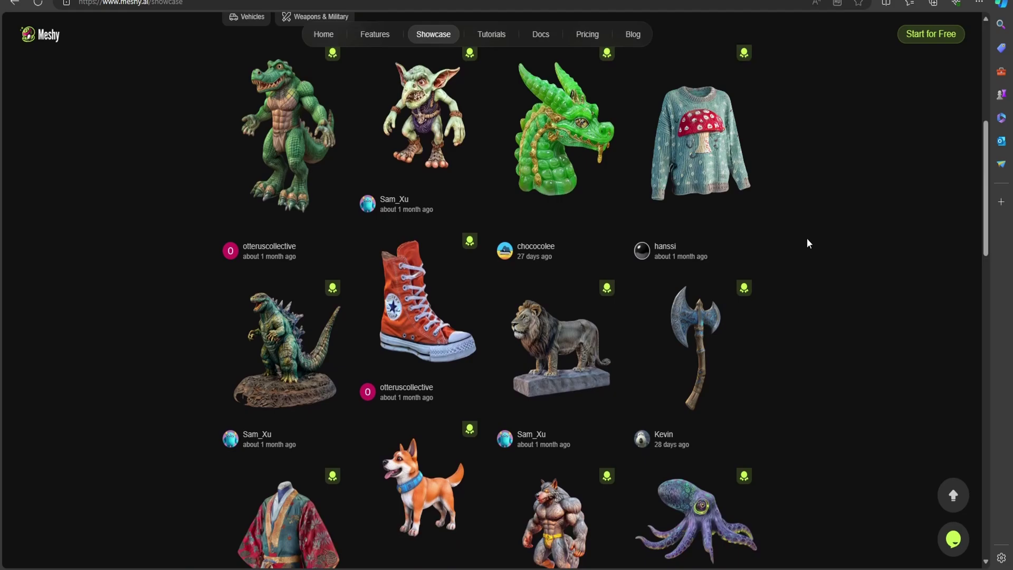
scroll(807, 241, down, 5)
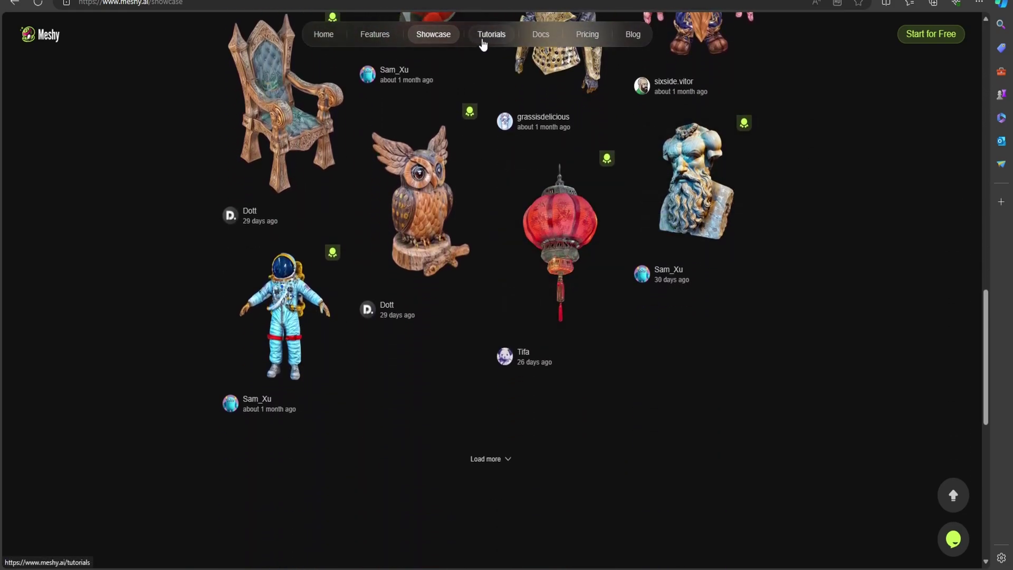
mouse_move(244, 327)
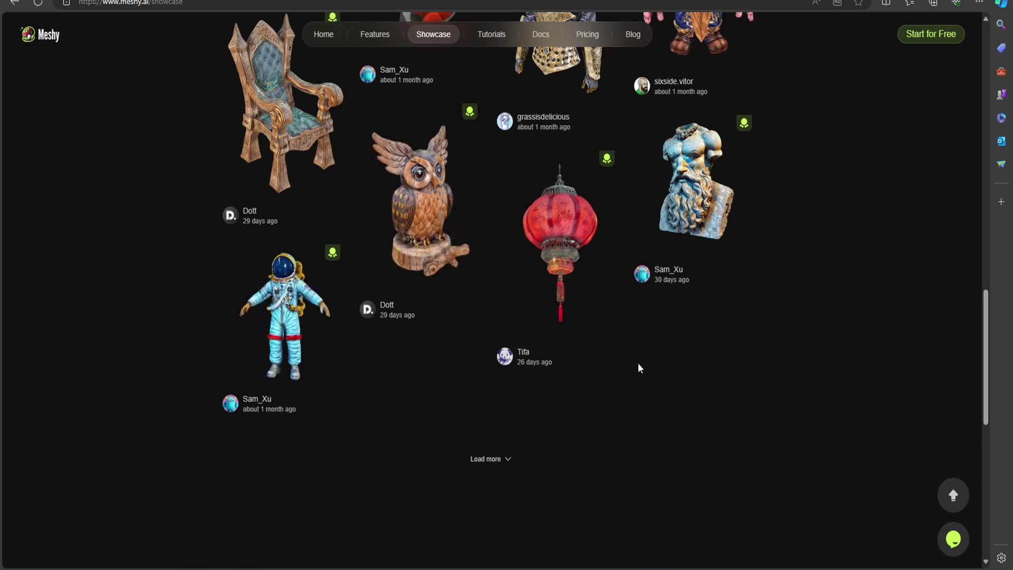
Open the Tutorials page, browse it, and close the documentation tab with Ctrl+W.
click(484, 38)
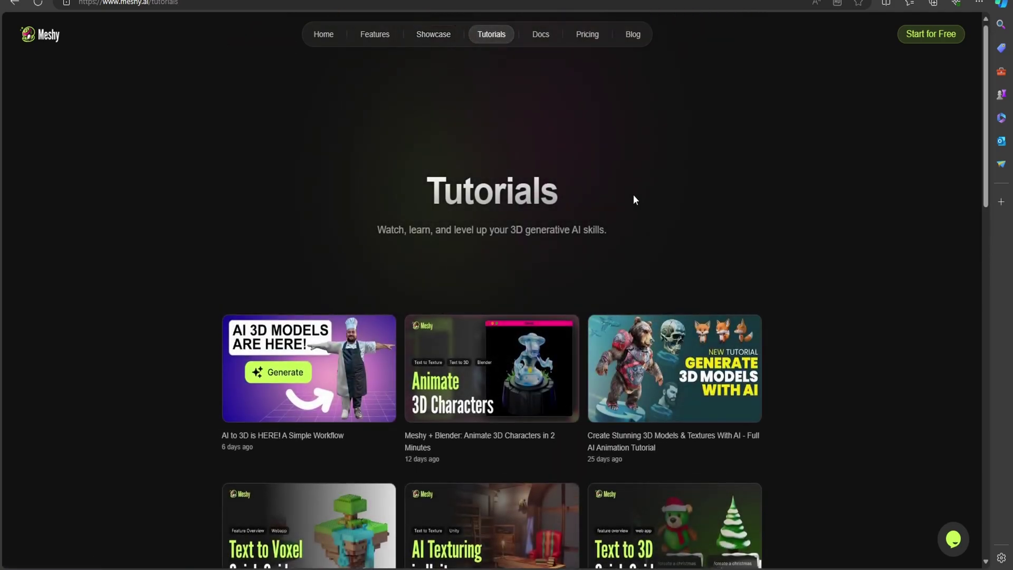
scroll(633, 196, down, 2)
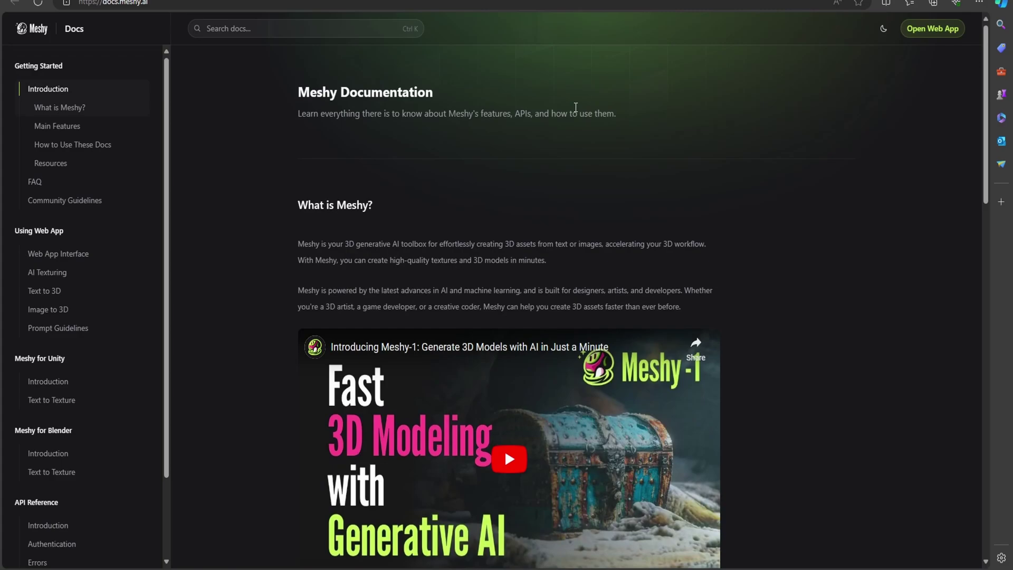
scroll(576, 107, down, 2)
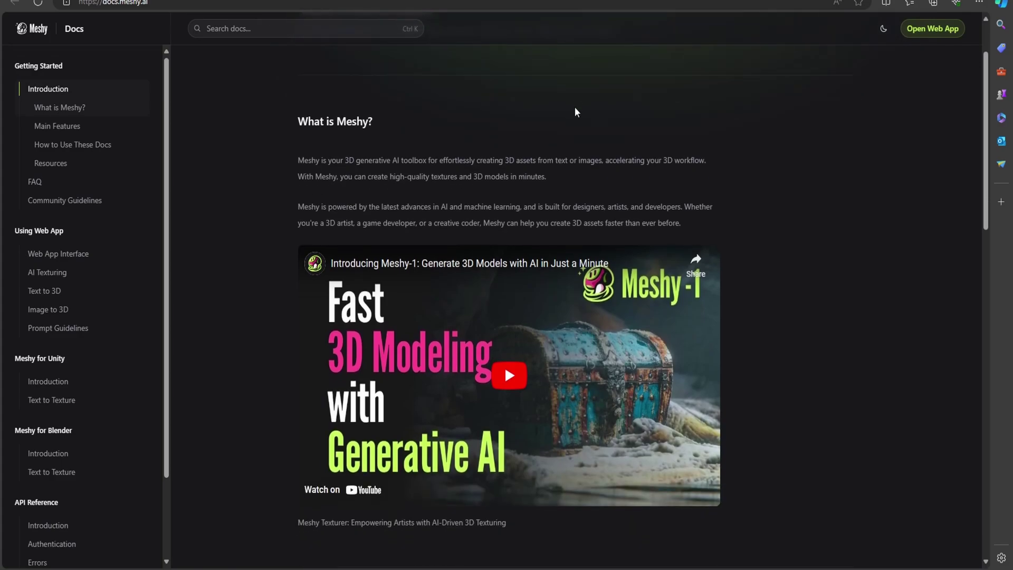
scroll(575, 112, up, 2)
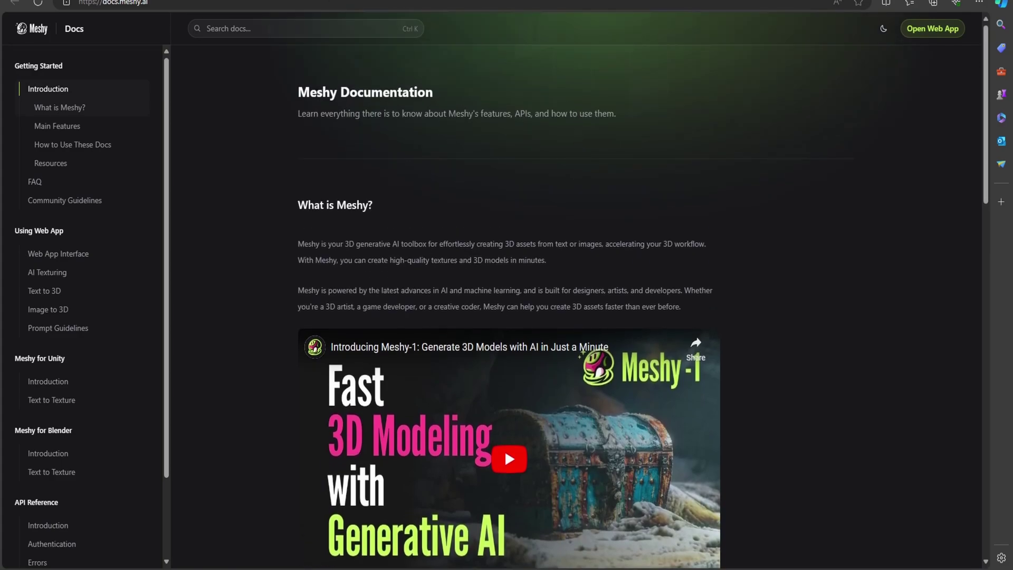
key(ctrl+w)
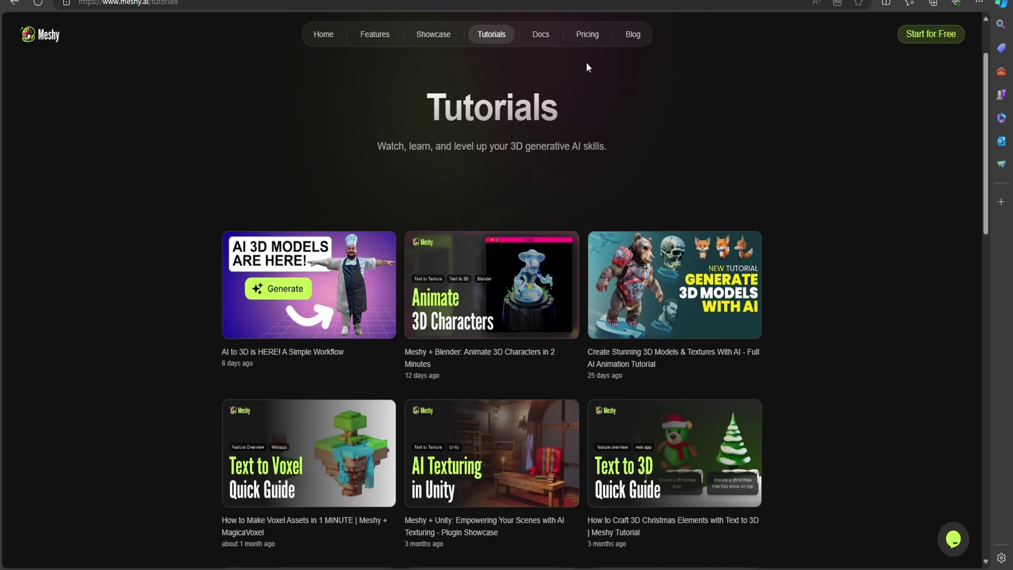
Open the Meshy home page and scroll through the Discover gallery.
click(319, 34)
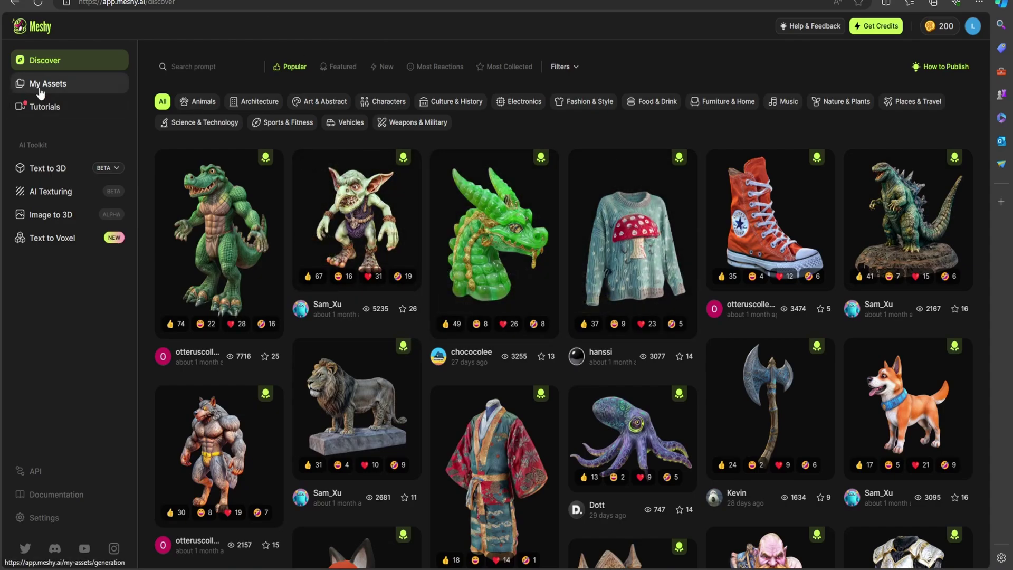
scroll(537, 241, down, 5)
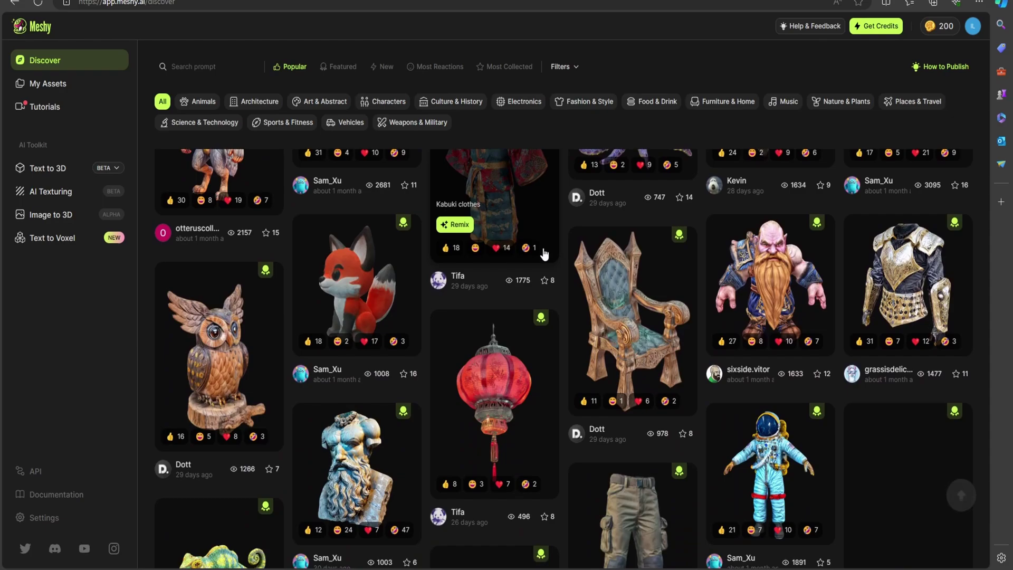
scroll(312, 209, down, 3)
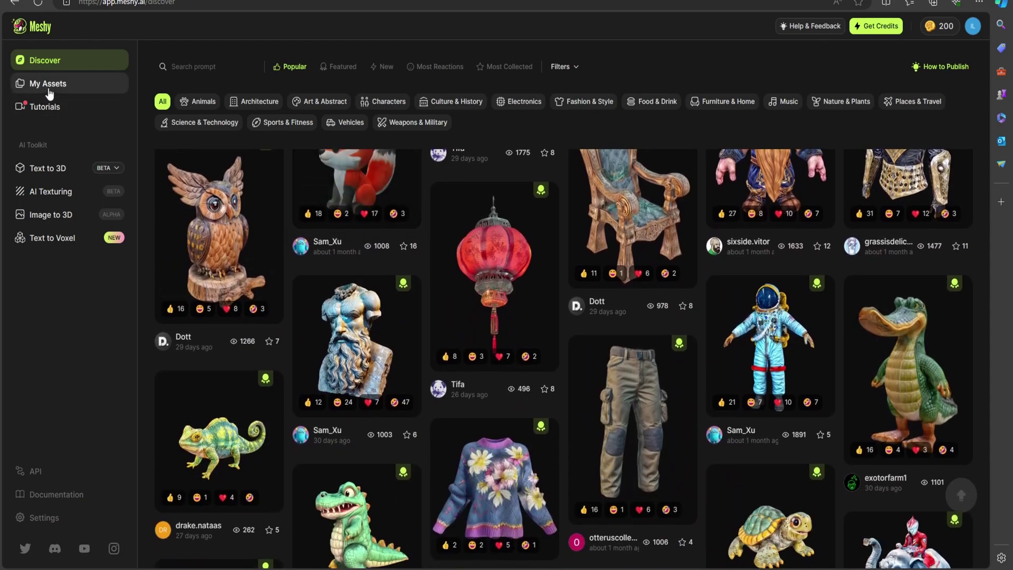
Visit My Assets, Tutorials and Text to 3D, then return to Discover.
click(50, 94)
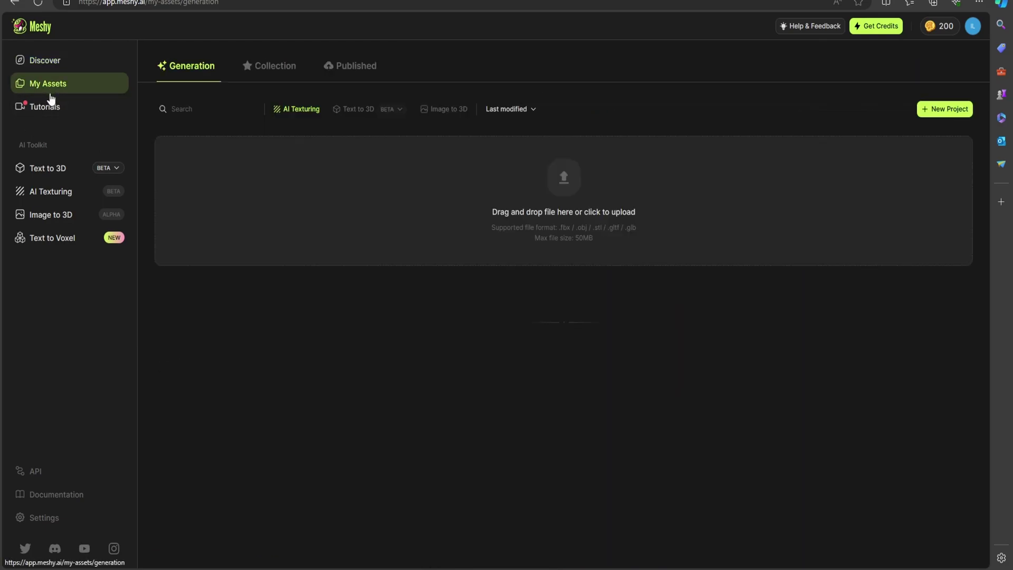
click(51, 106)
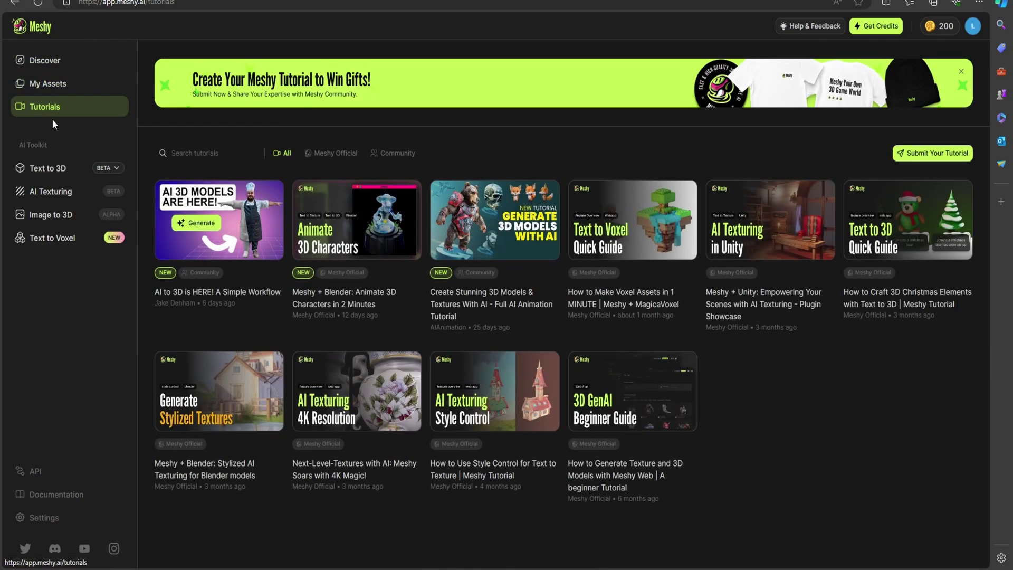
click(57, 171)
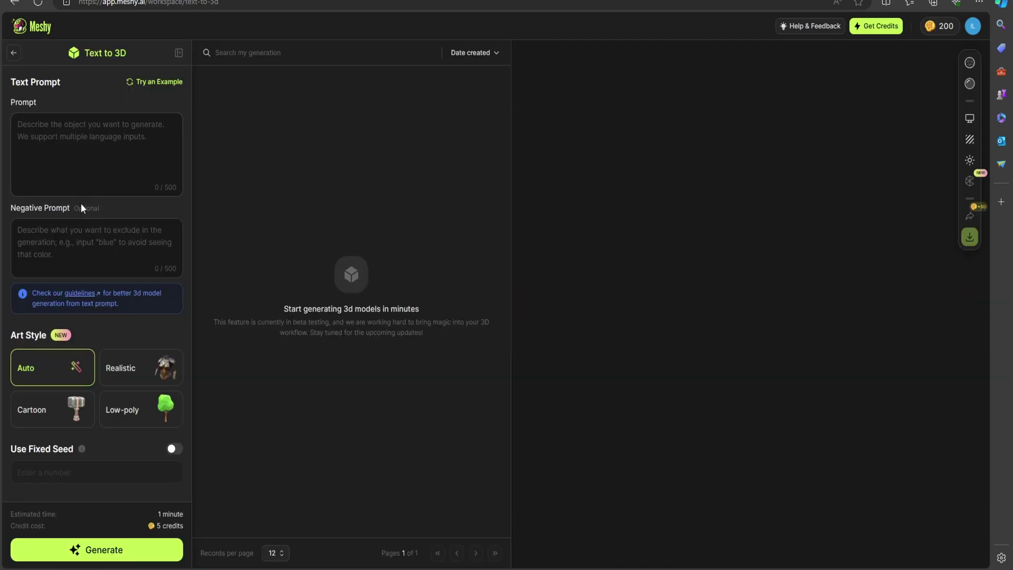
click(15, 55)
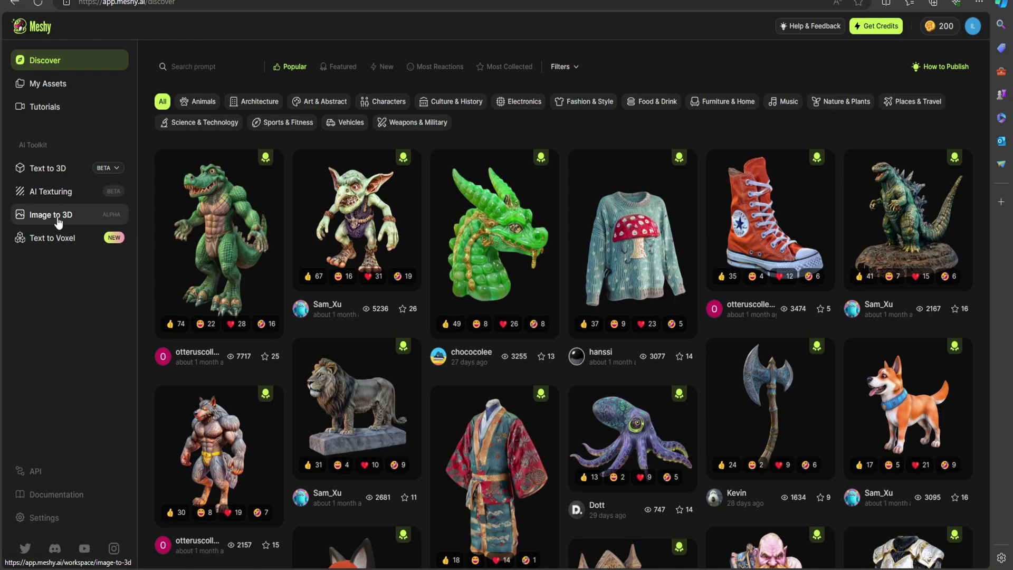
Generate Cartoon-style Text to 3D previews from the prompt 'Futuristic Race Car'.
click(51, 172)
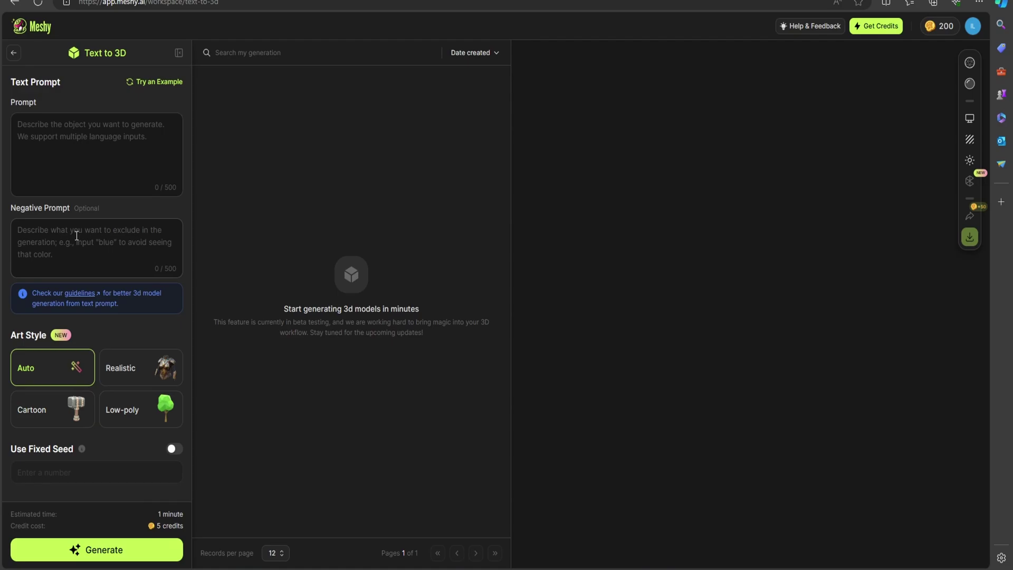
click(86, 135)
text(Futuristic Race Car)
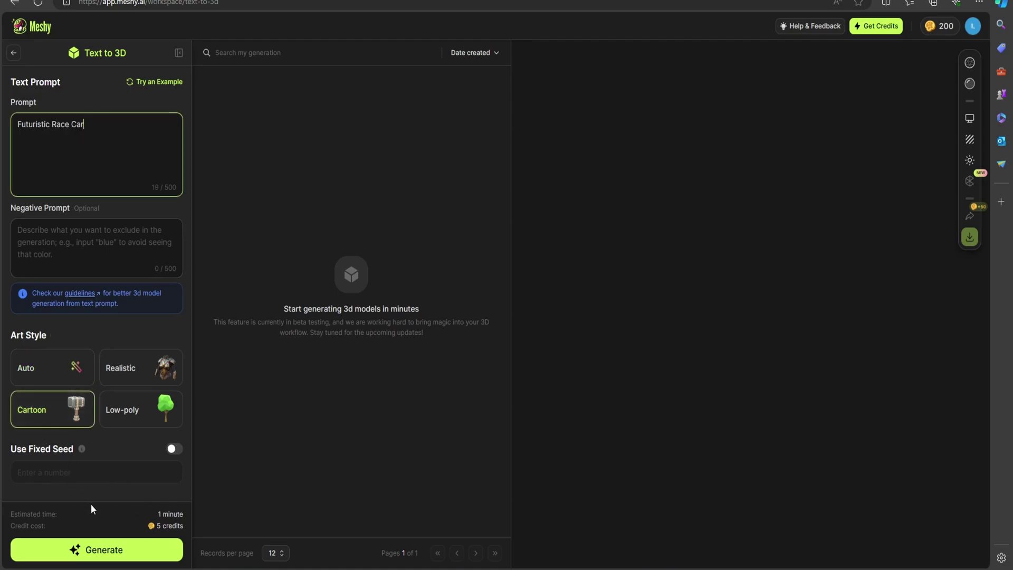
click(108, 555)
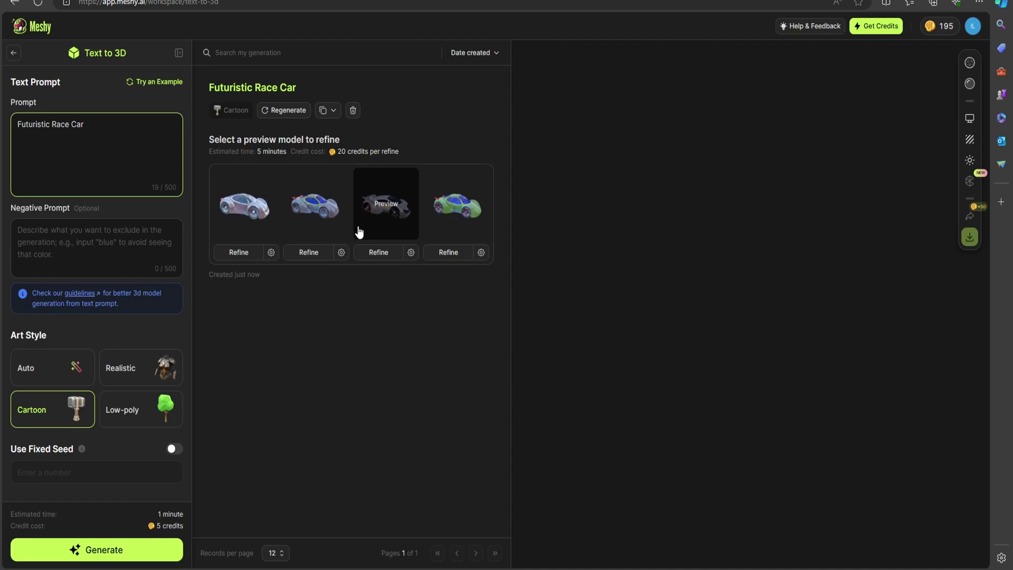
Refine the third of the four race car previews.
mouse_move(305, 236)
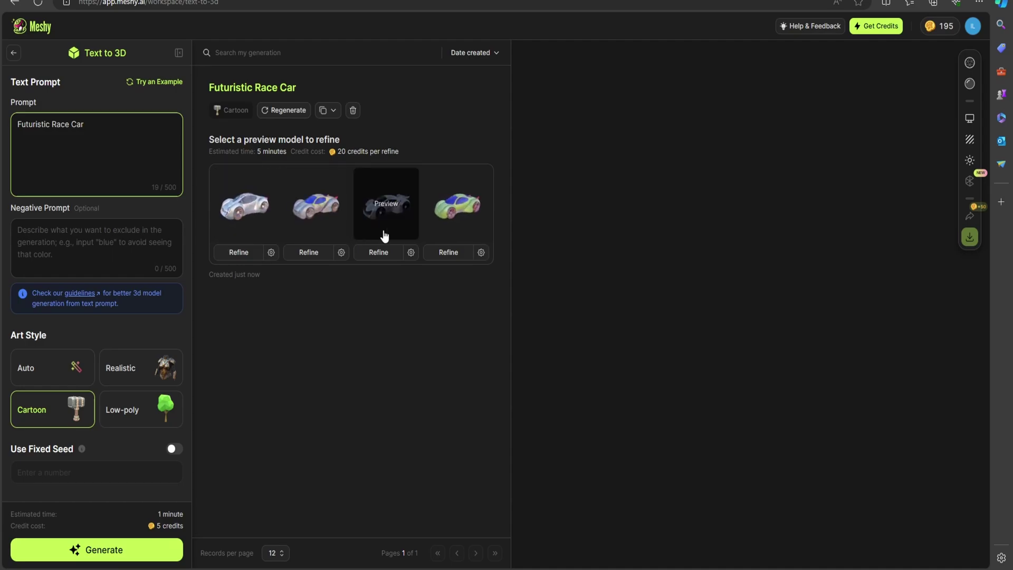
mouse_move(438, 232)
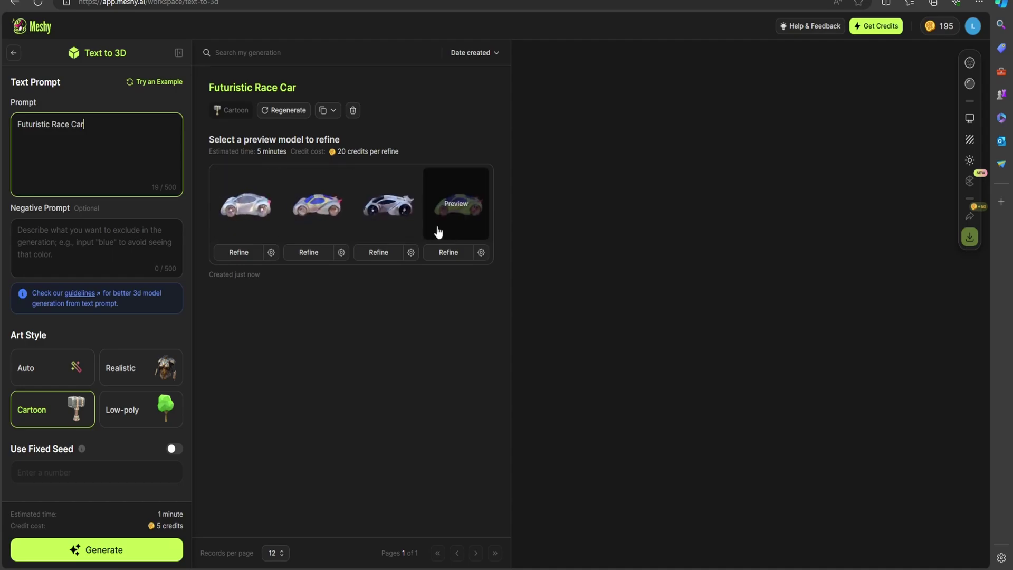
click(378, 253)
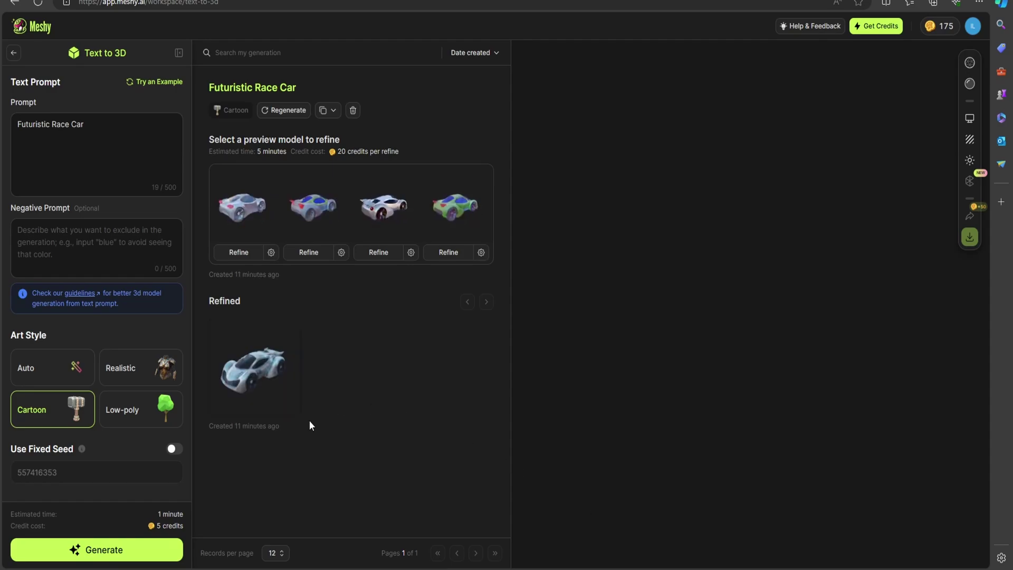
Load the refined race car, orbit it, and toggle the wireframe and clay views on and off.
click(257, 352)
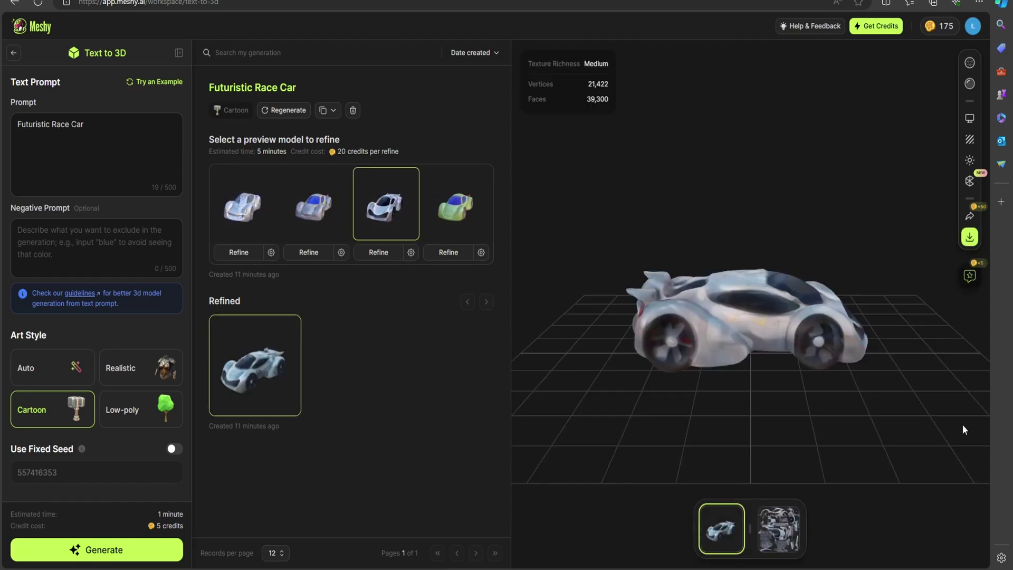
drag(831, 378, 793, 378)
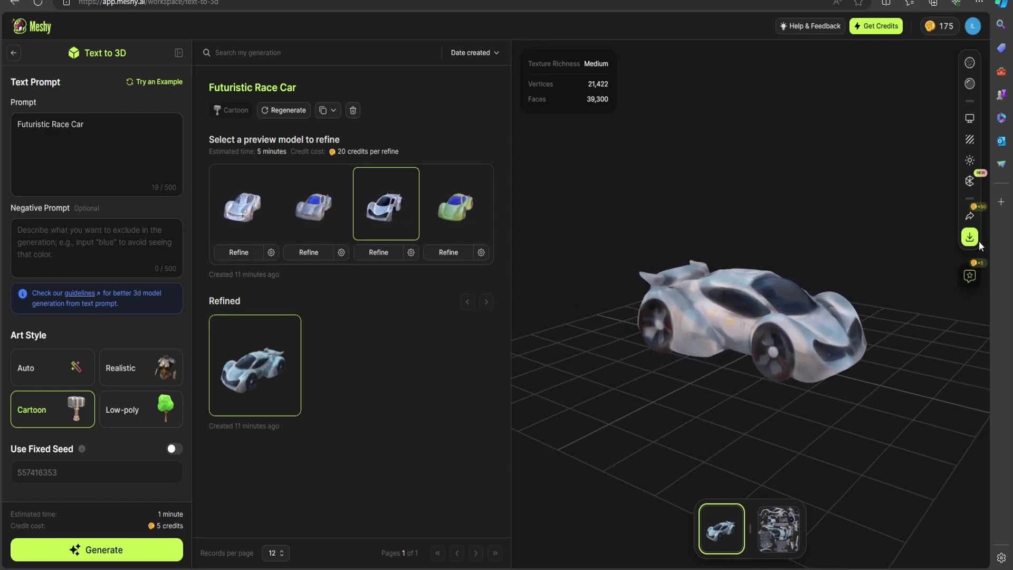
click(973, 67)
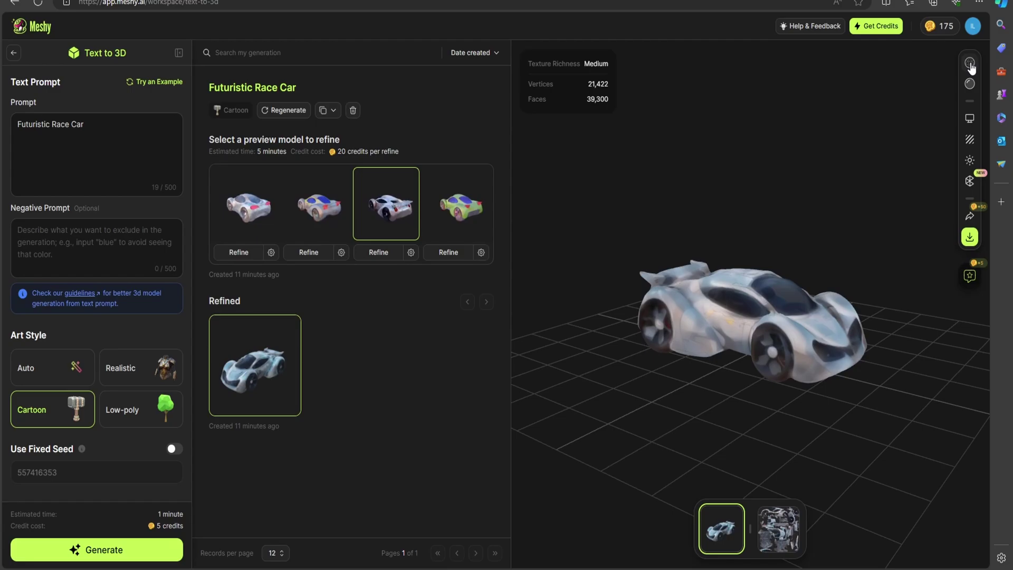
click(971, 68)
click(972, 66)
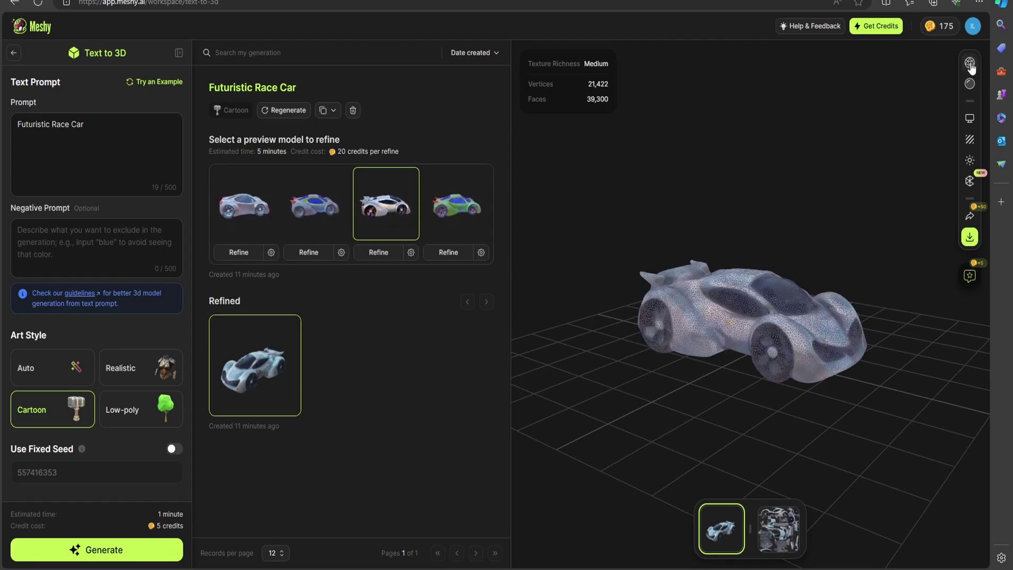
click(972, 67)
click(969, 85)
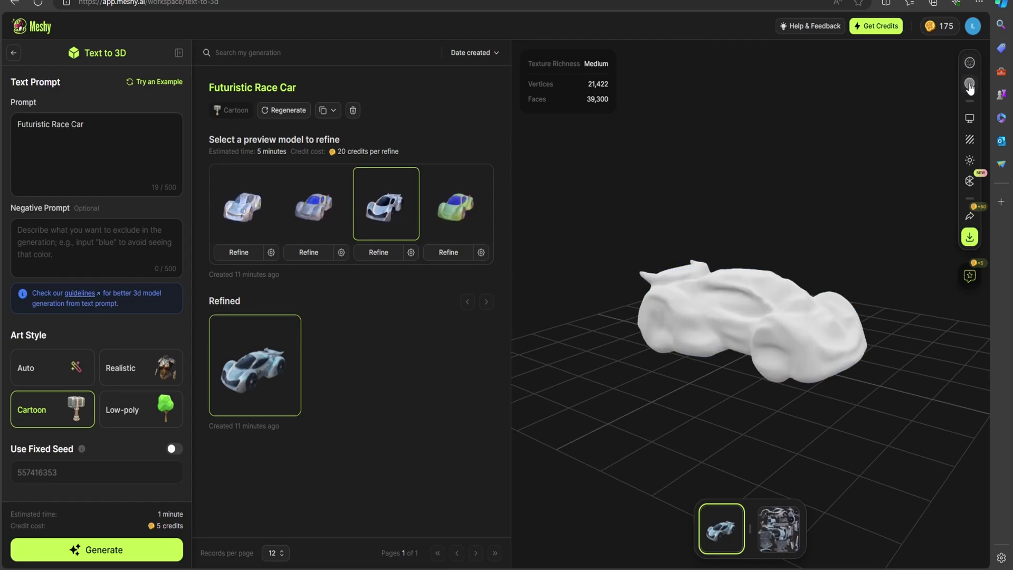
click(970, 84)
click(970, 85)
click(970, 85)
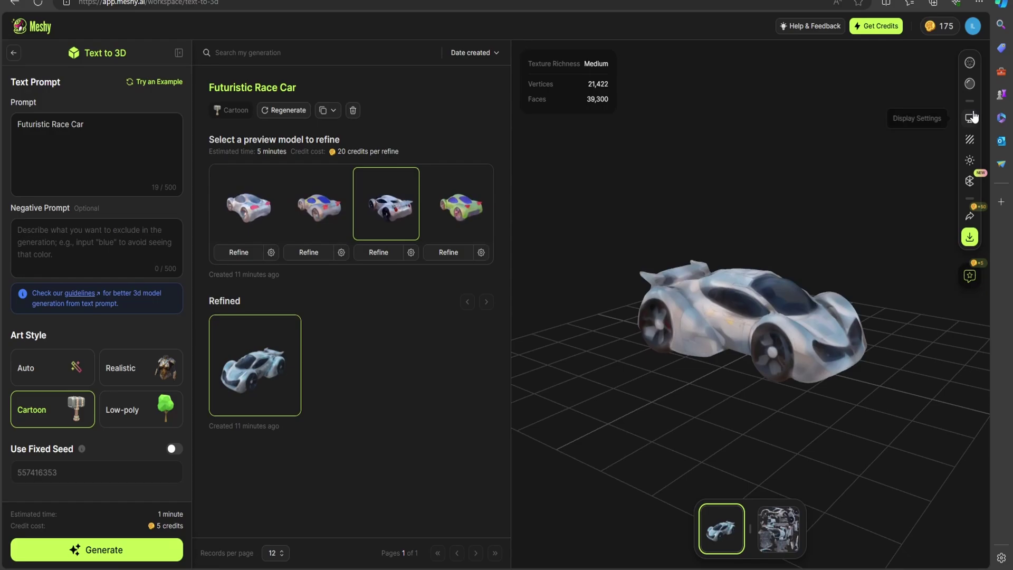
Switch the viewer's texture settings to PBR and lower Roughness to 0.14.
click(970, 119)
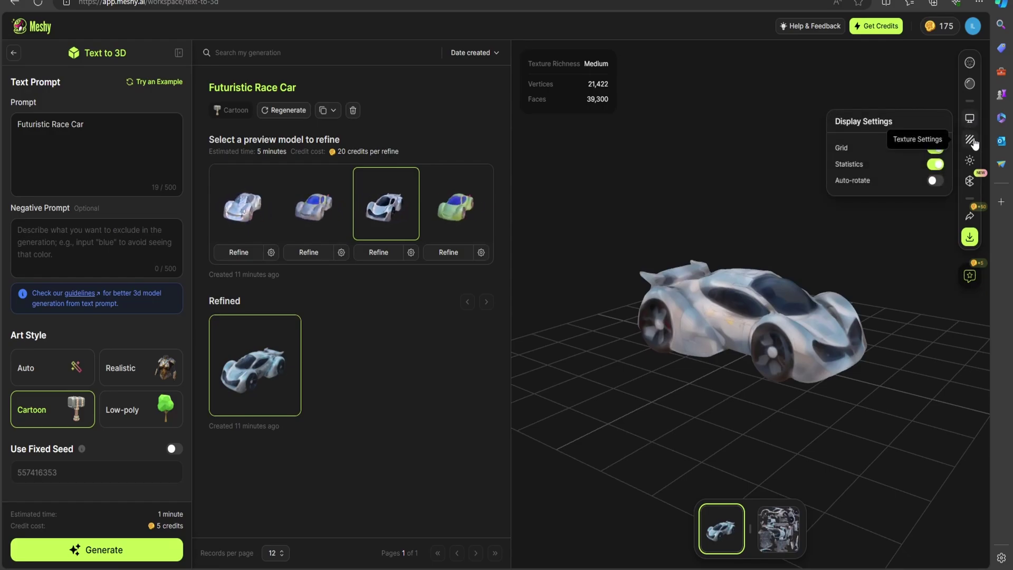
click(972, 141)
click(889, 177)
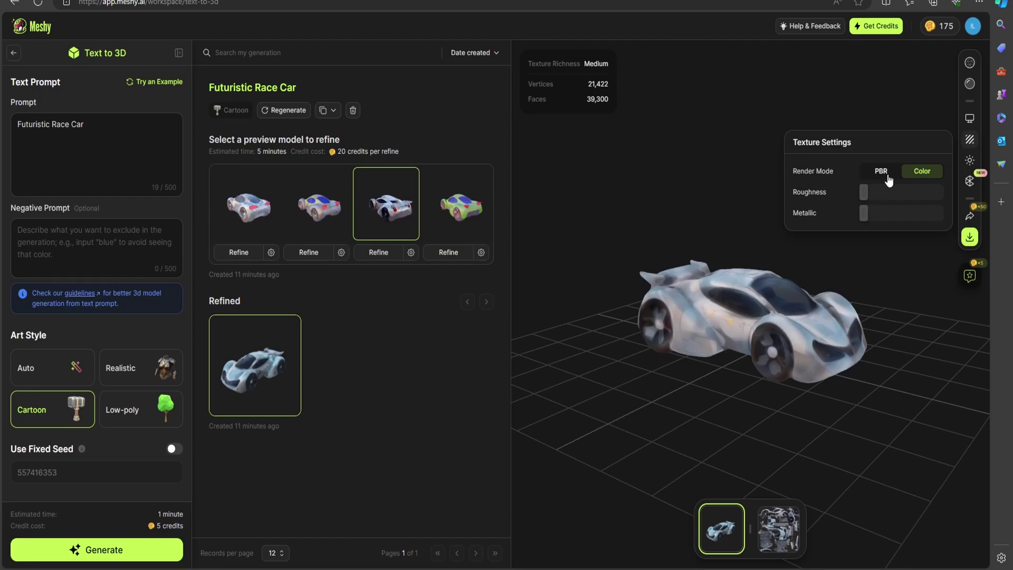
mouse_move(899, 192)
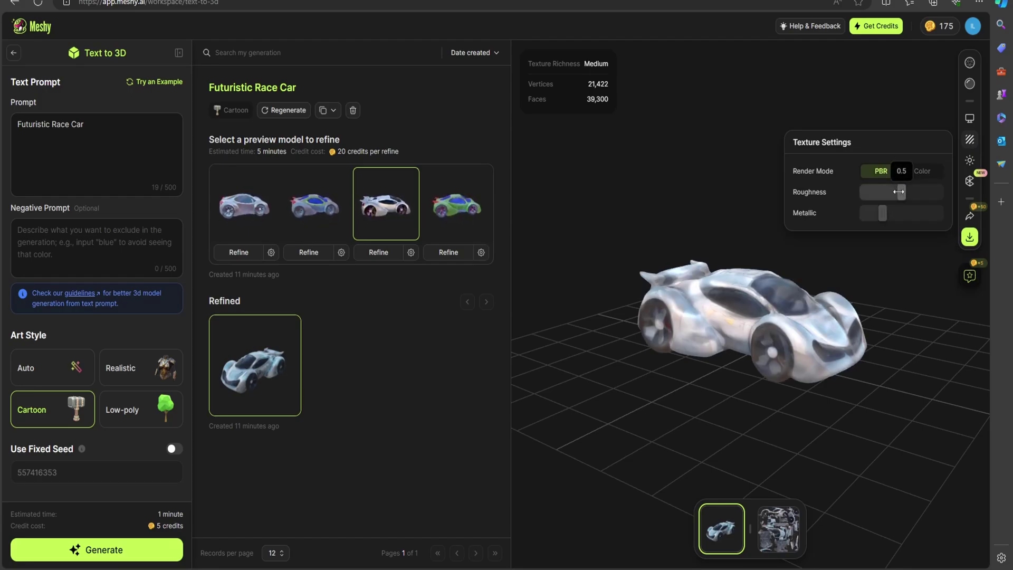
mouse_move(902, 192)
mouse_down()
mouse_move(913, 193)
mouse_move(871, 194)
mouse_move(933, 193)
mouse_move(894, 194)
mouse_move(890, 213)
mouse_move(932, 213)
mouse_move(884, 215)
mouse_up()
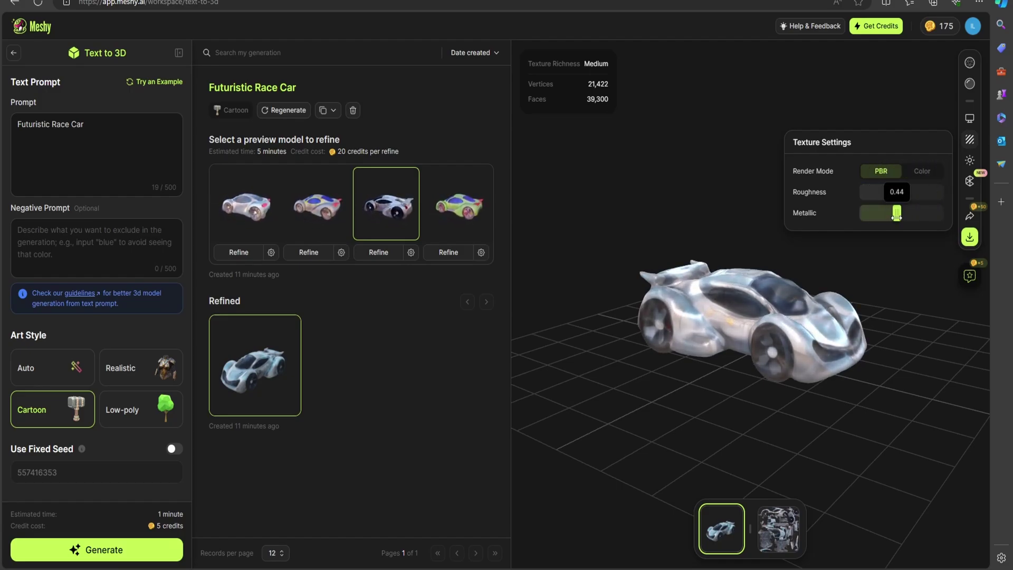
Lower the environment lighting strength to 0.31 and rotate it to 268, keeping the background hidden.
click(969, 161)
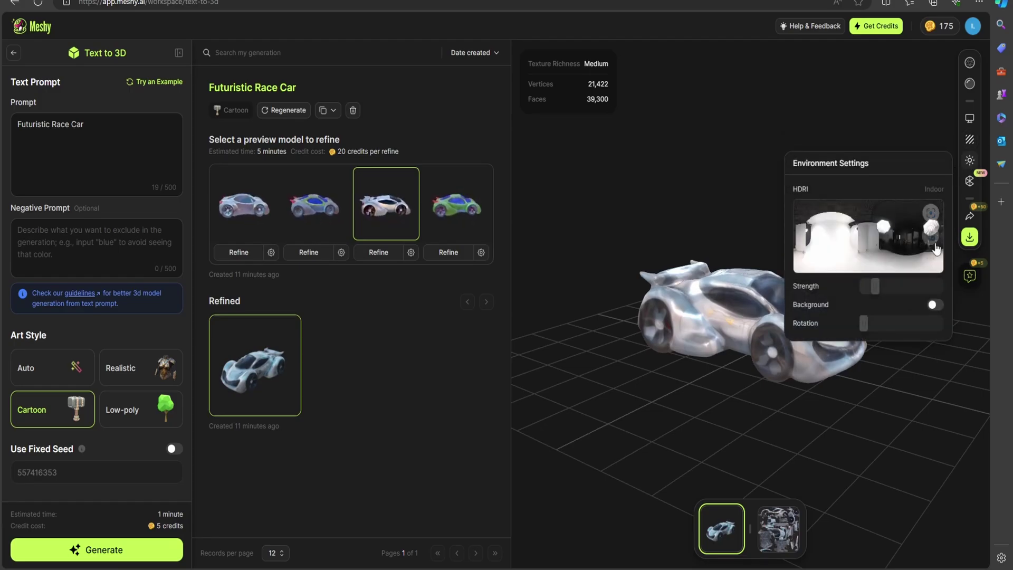
mouse_move(878, 286)
mouse_move(878, 285)
mouse_down()
mouse_move(912, 285)
mouse_move(866, 287)
mouse_move(885, 285)
mouse_up()
click(935, 306)
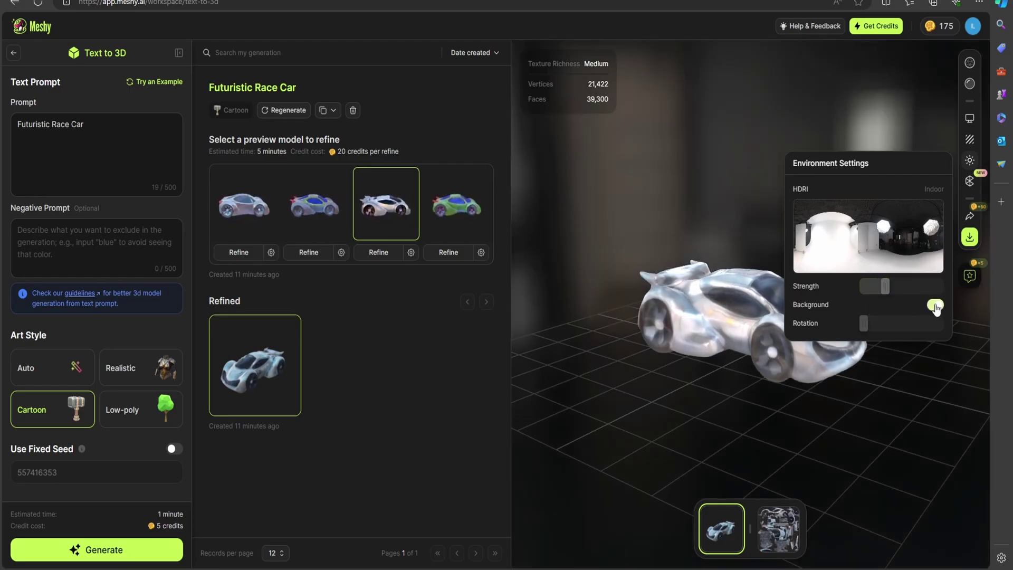
click(934, 306)
mouse_move(864, 324)
mouse_move(864, 324)
mouse_down()
mouse_move(919, 324)
mouse_move(875, 324)
mouse_up()
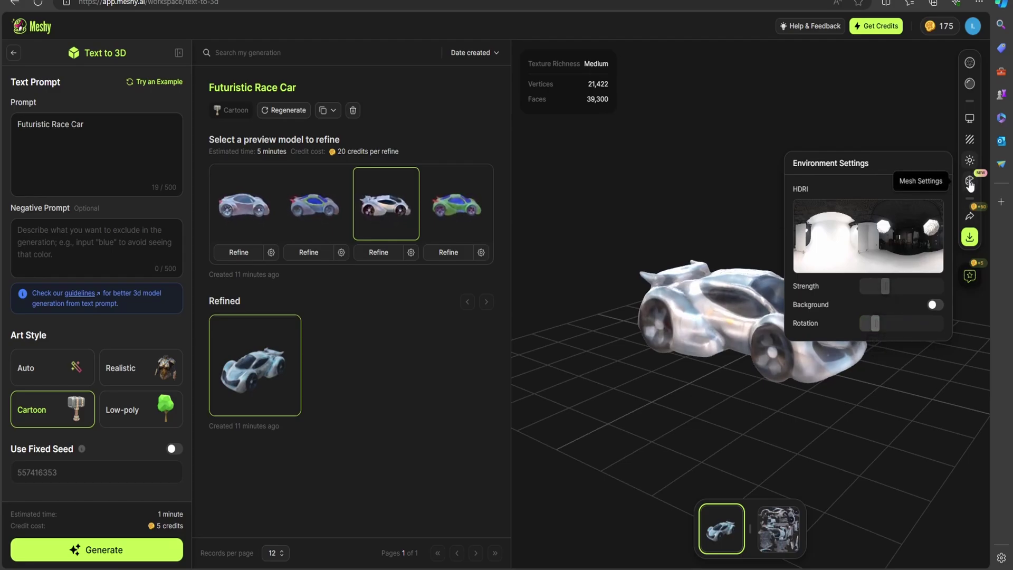
In Mesh Settings, try Quad faces, return to Triangle, and test the Reduce Polygons slider.
click(969, 182)
click(919, 219)
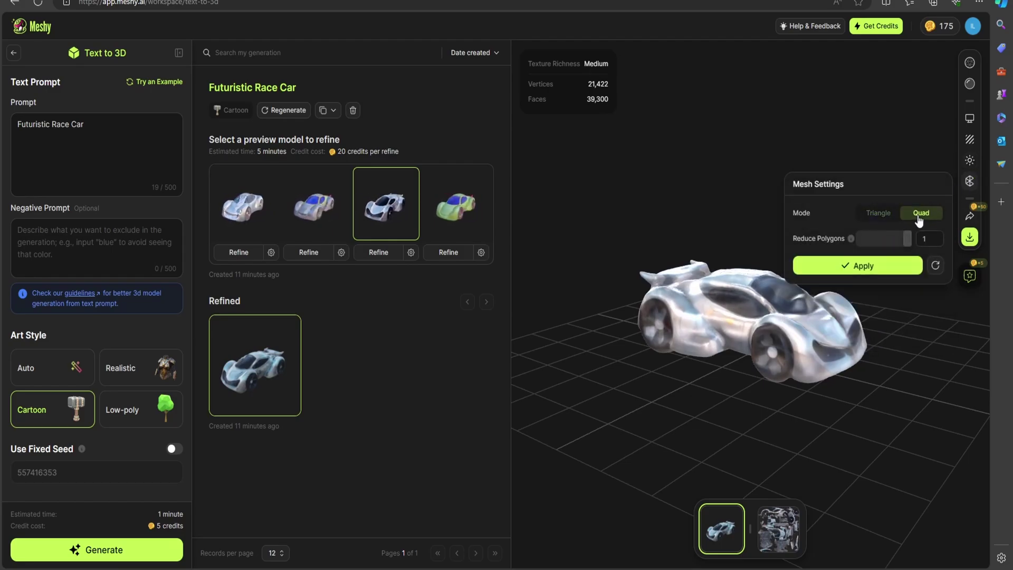
click(879, 214)
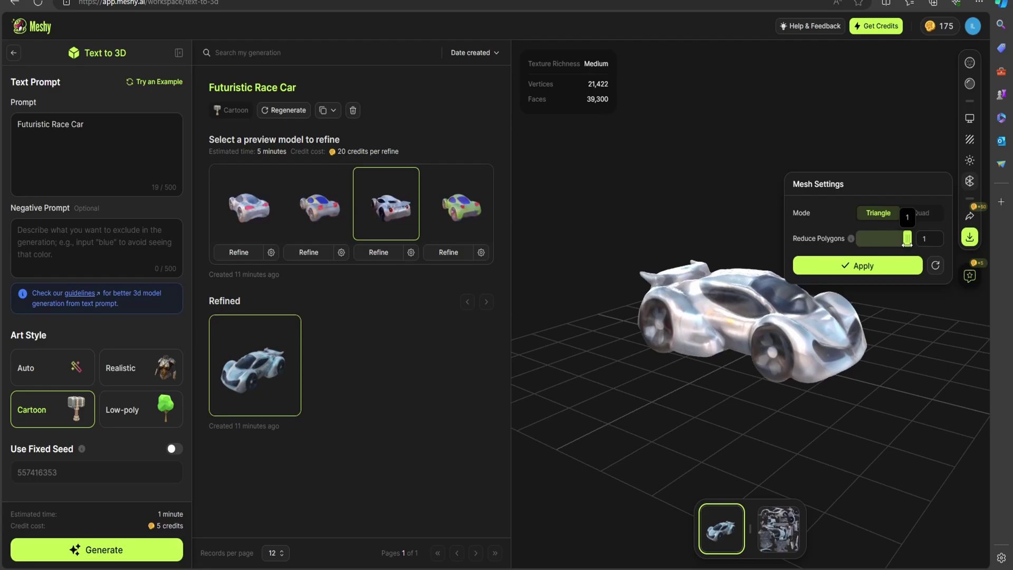
mouse_move(907, 240)
mouse_down()
mouse_move(856, 240)
mouse_move(908, 241)
mouse_up()
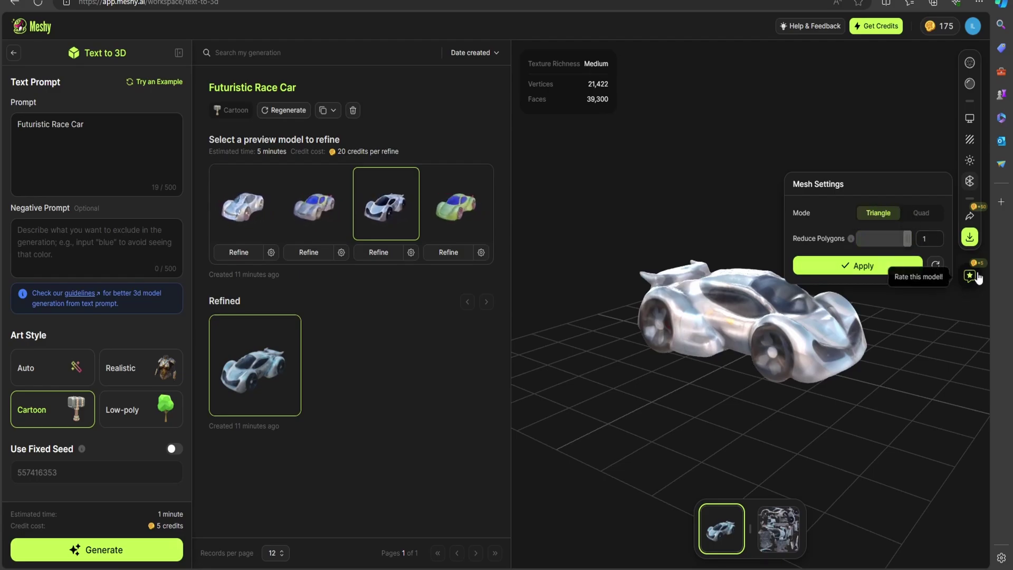
Open and close the share options, then open and cancel the third preview's refine settings.
click(969, 217)
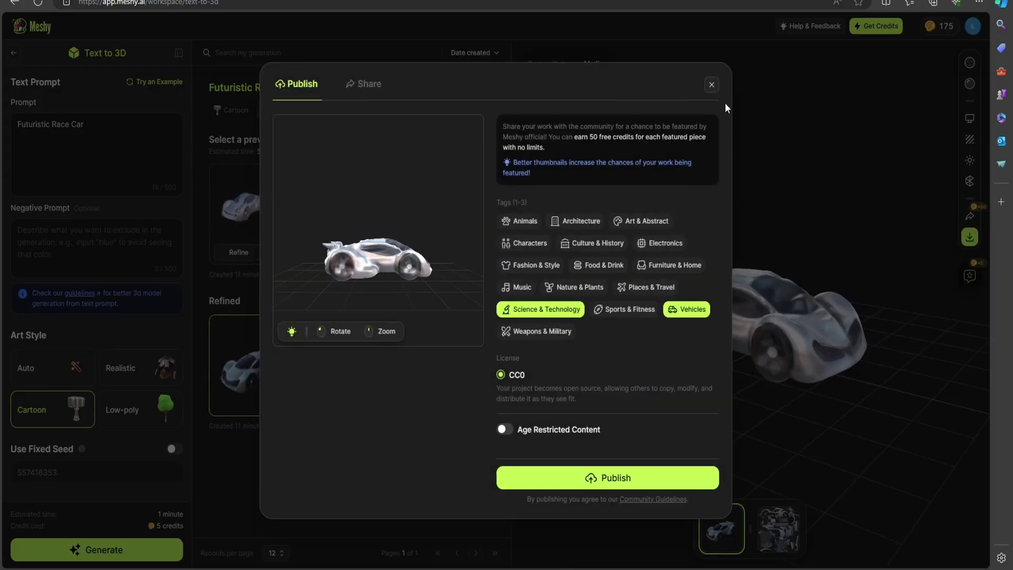
click(711, 85)
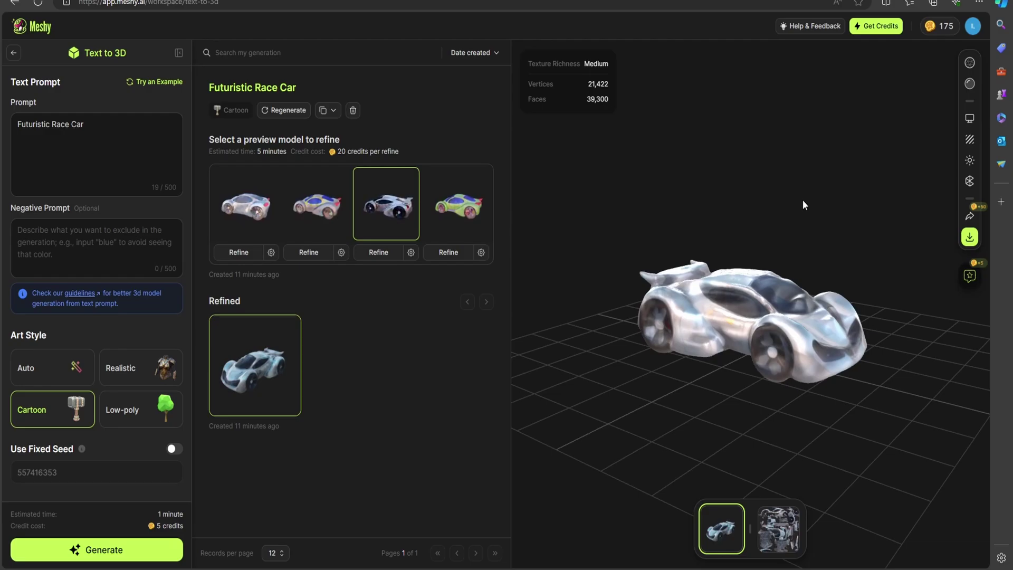
click(411, 253)
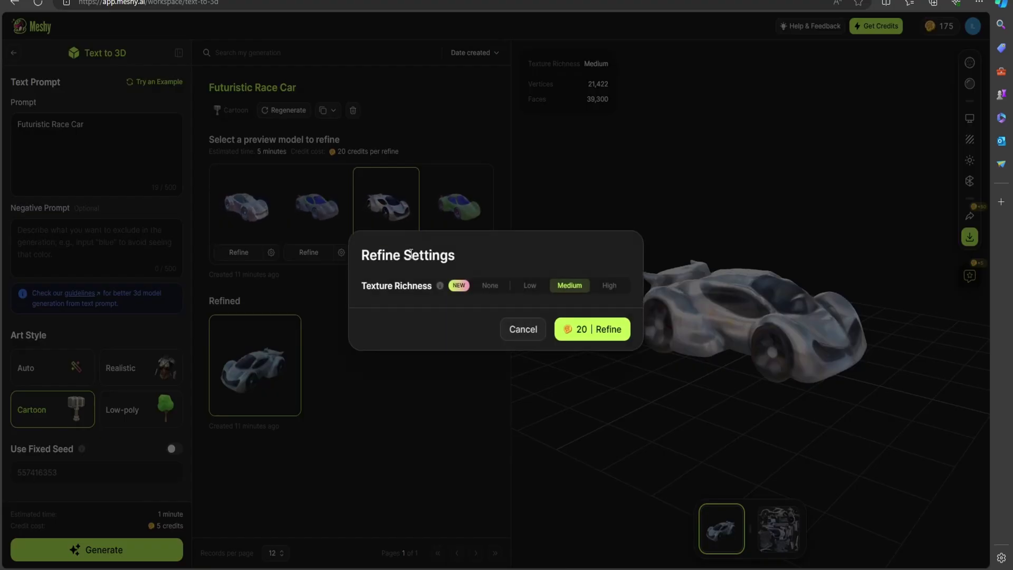
click(422, 375)
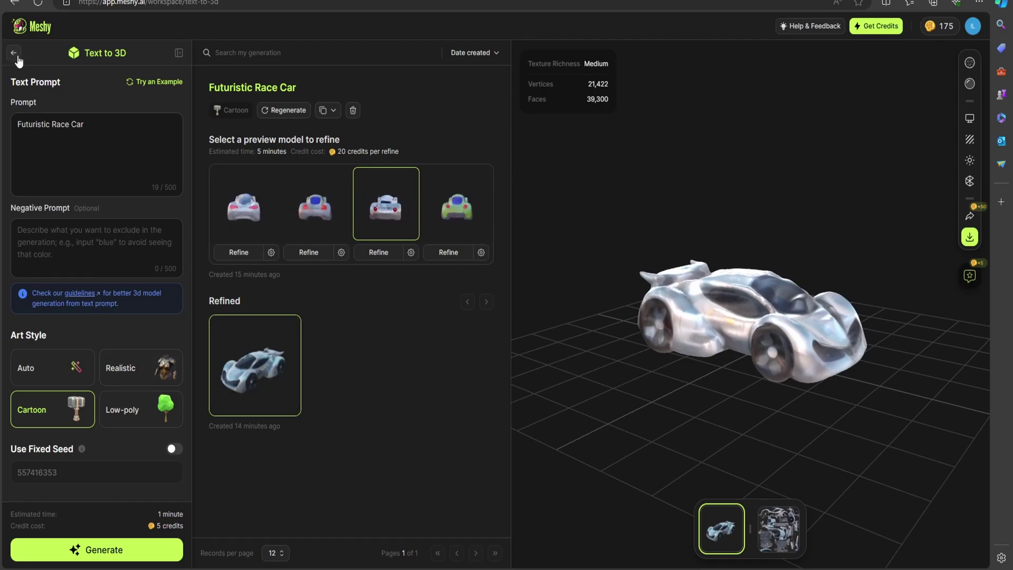
Leave the race car workspace and open Meshy's Image to 3D workspace from Discover.
click(15, 54)
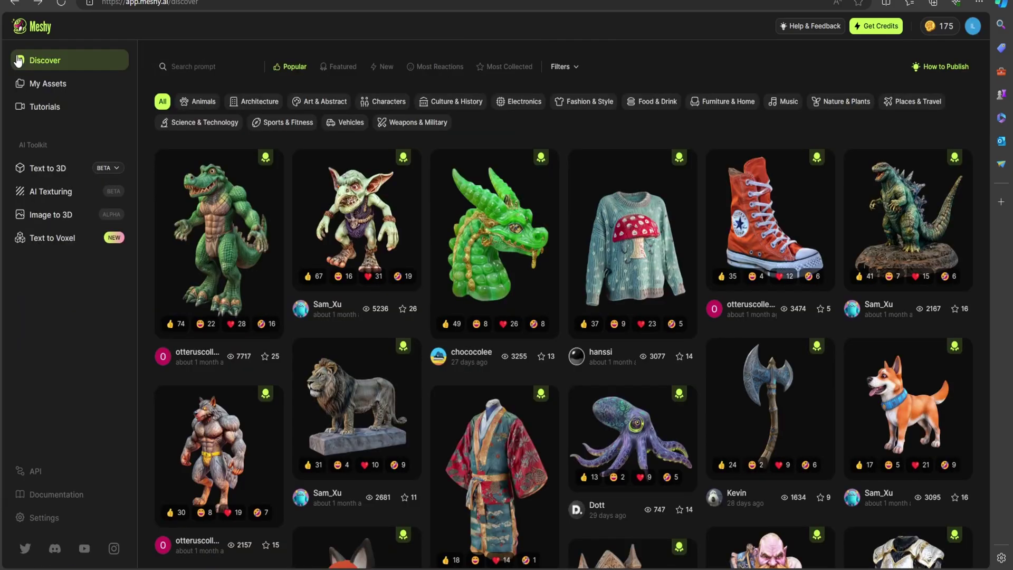
click(53, 224)
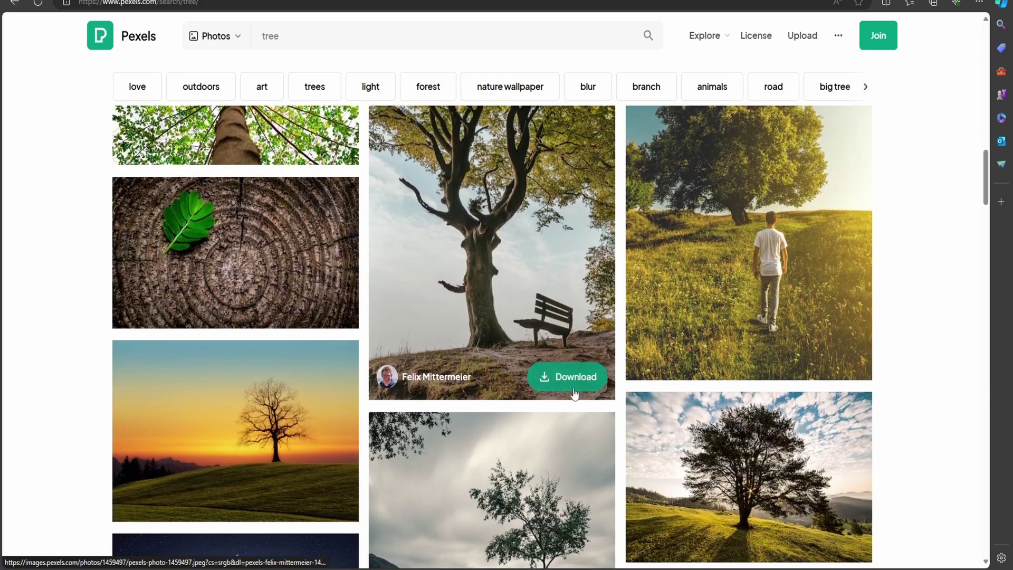
Download the free 'Brown Bench Beside Tree' photo from the Pexels tree results.
scroll(571, 381, up, 3)
click(569, 381)
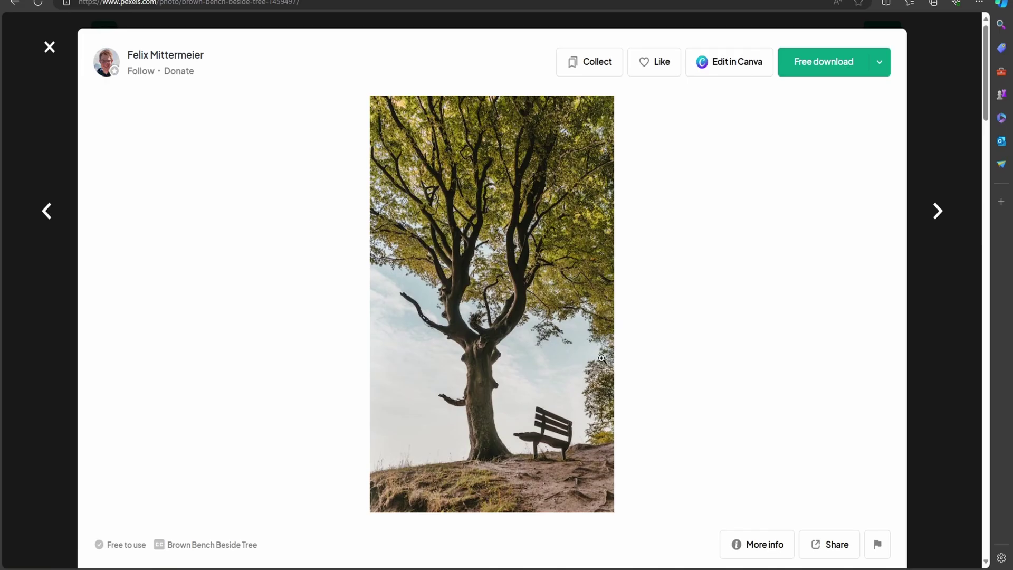
click(818, 76)
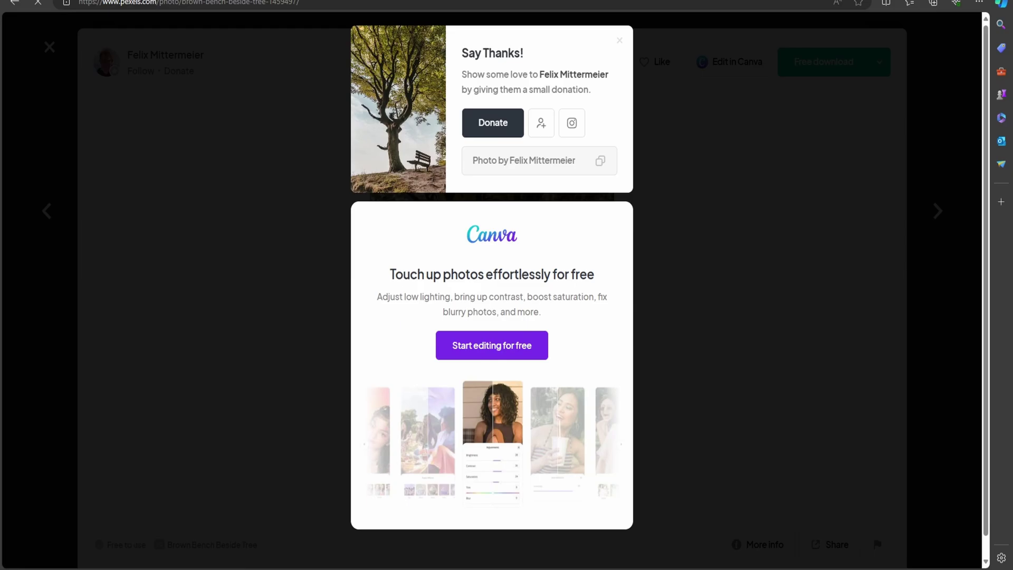
Upload the bench-and-tree photo to Meshy, name it Tree, and generate the model for 5 credits.
click(275, 1)
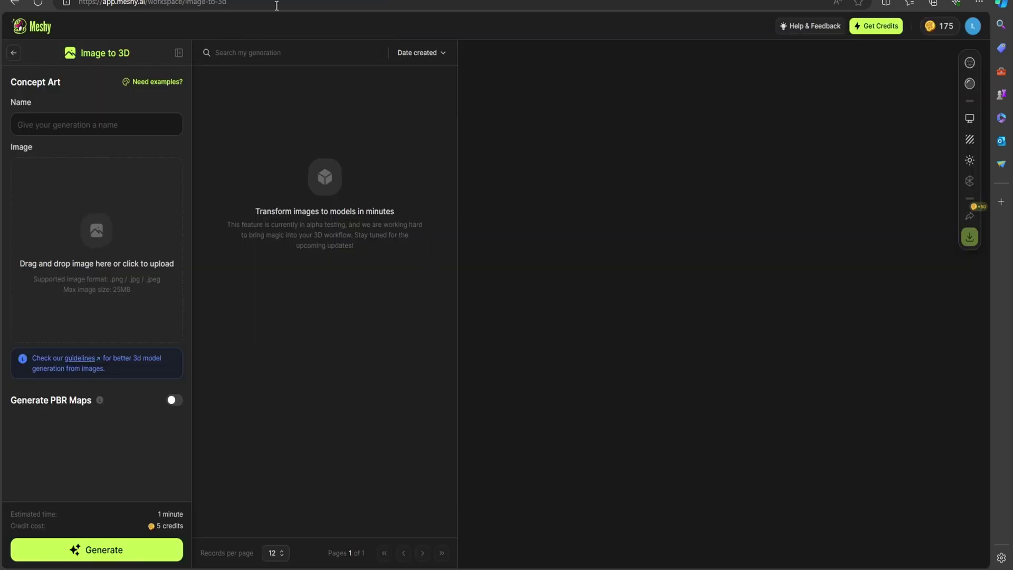
drag(149, 355, 87, 251)
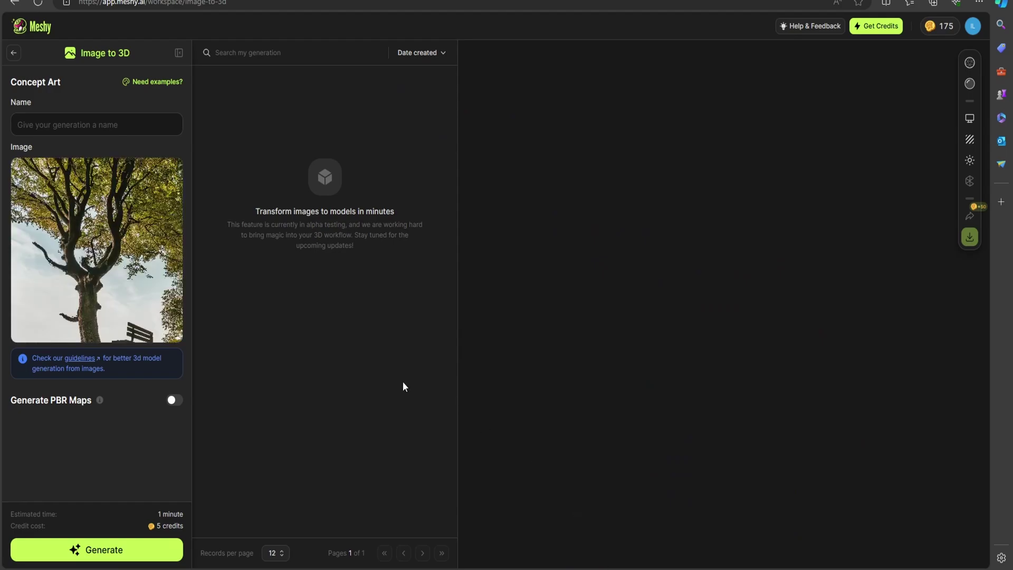
click(150, 559)
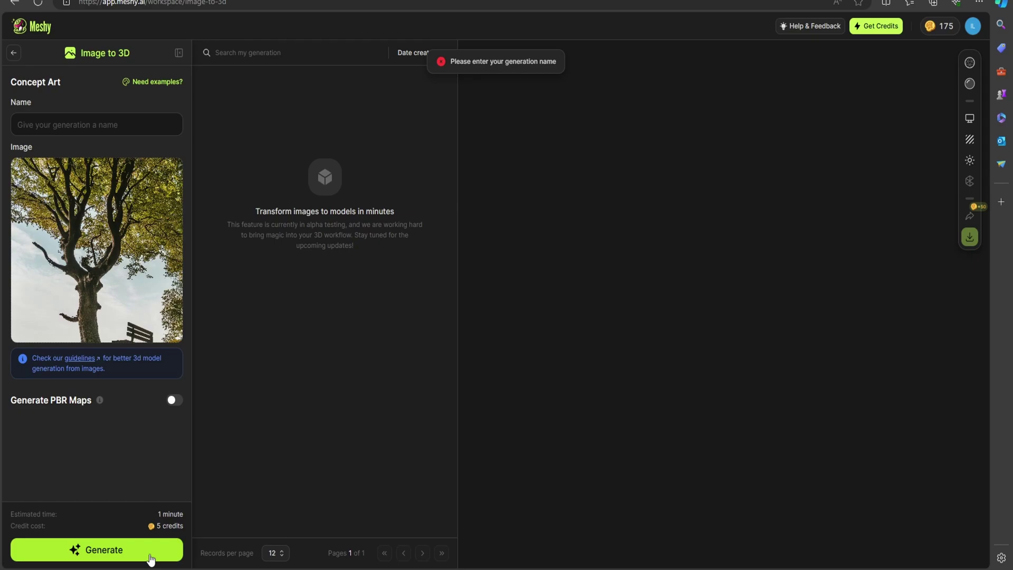
click(106, 121)
text(Tree)
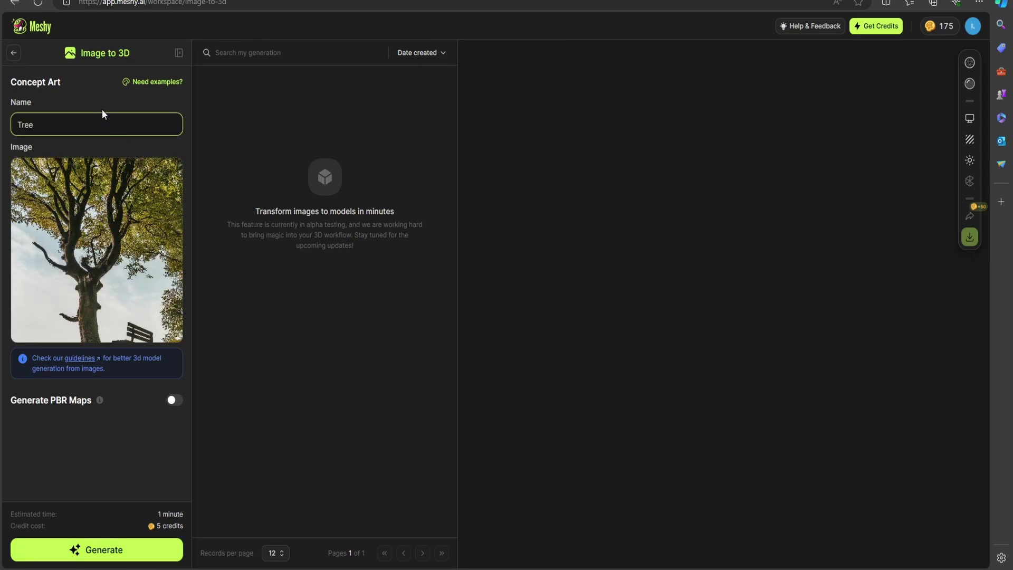
click(94, 93)
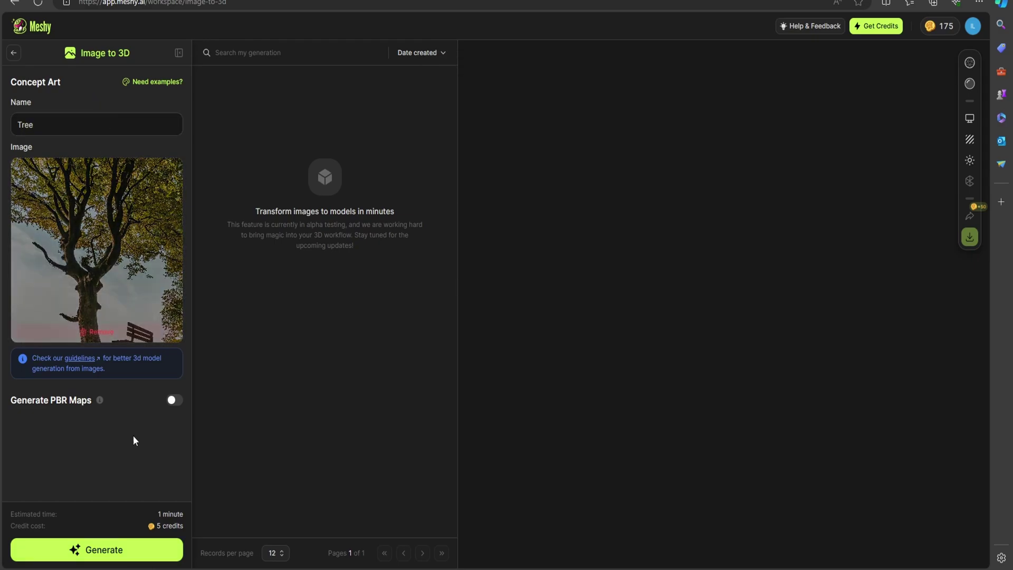
click(138, 558)
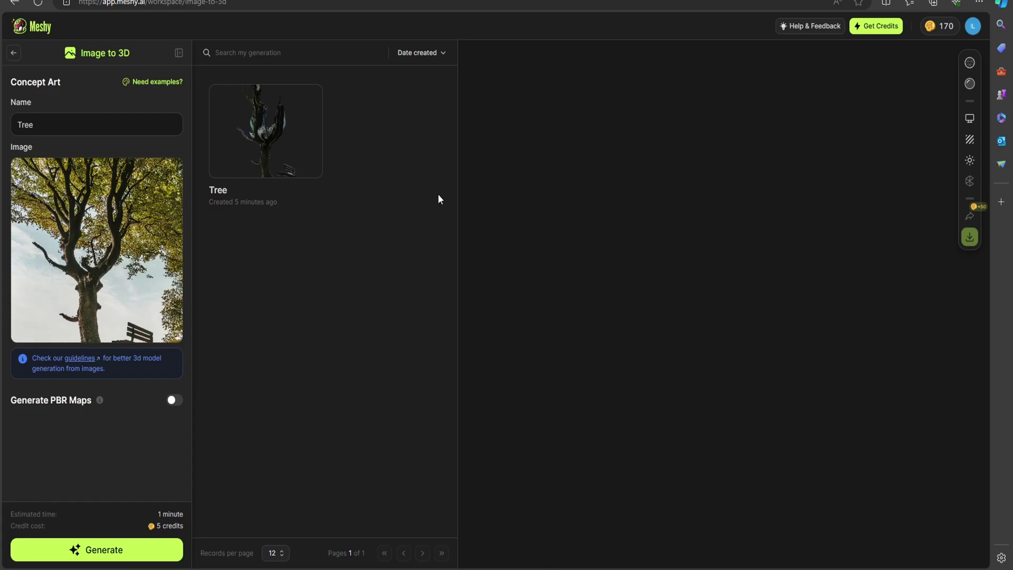
Open the Tree model in the viewer, orbit it, and toggle the wireframe and clay previews.
click(295, 135)
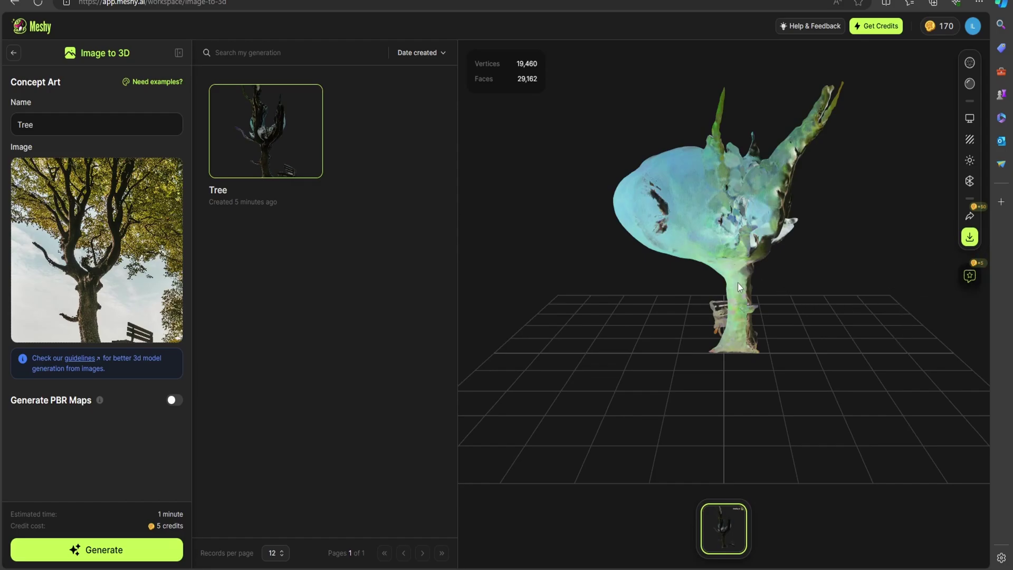
drag(745, 287, 628, 273)
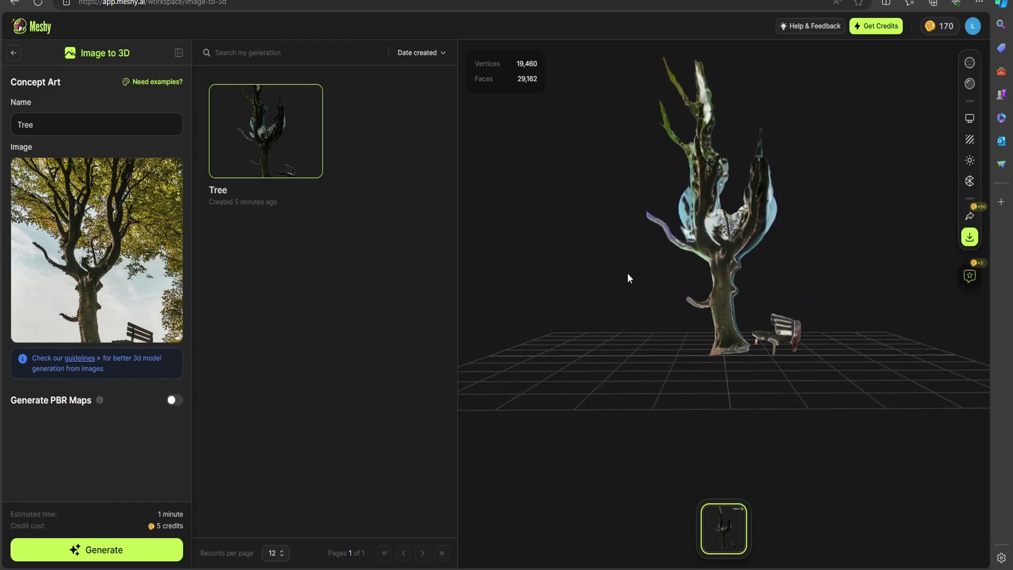
click(971, 63)
click(973, 66)
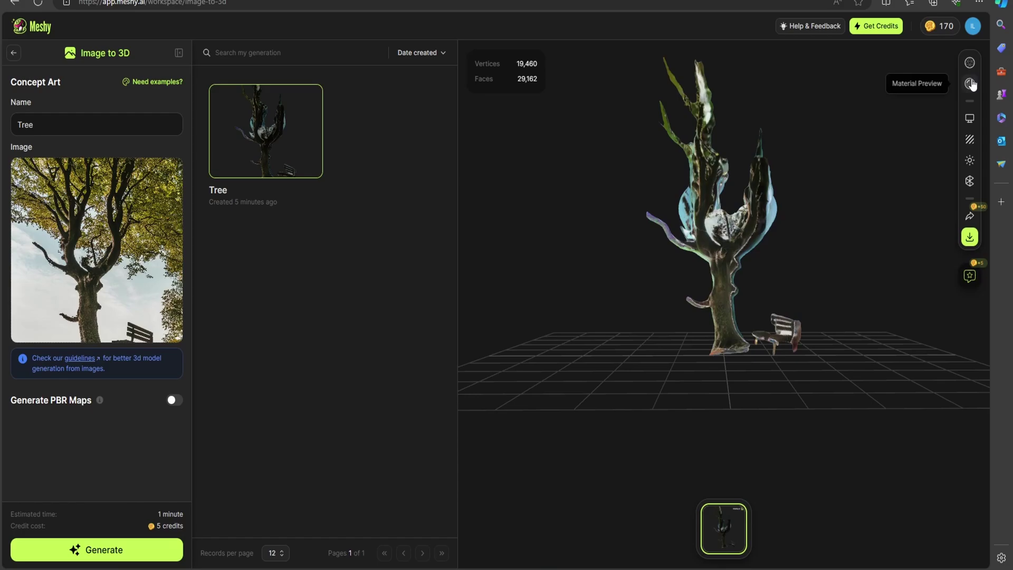
click(971, 85)
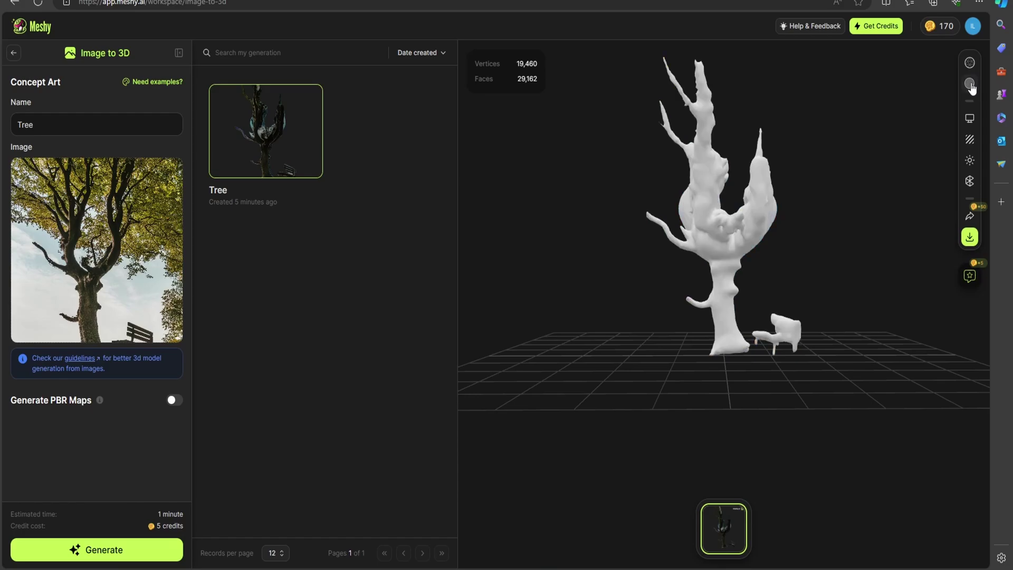
click(972, 85)
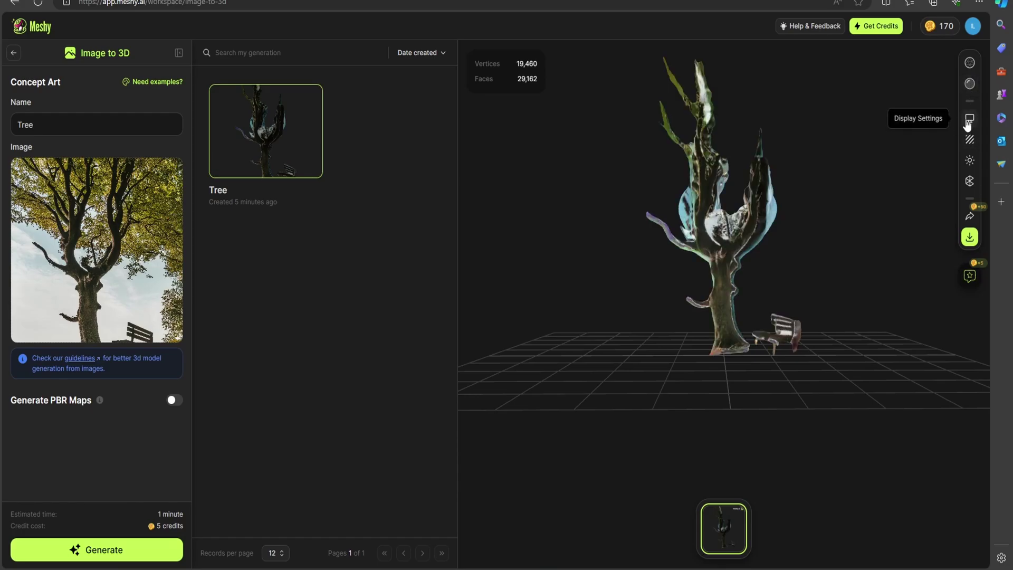
Preview the tree with PBR shading at roughness 0.53, then return to plain colour rendering.
click(968, 119)
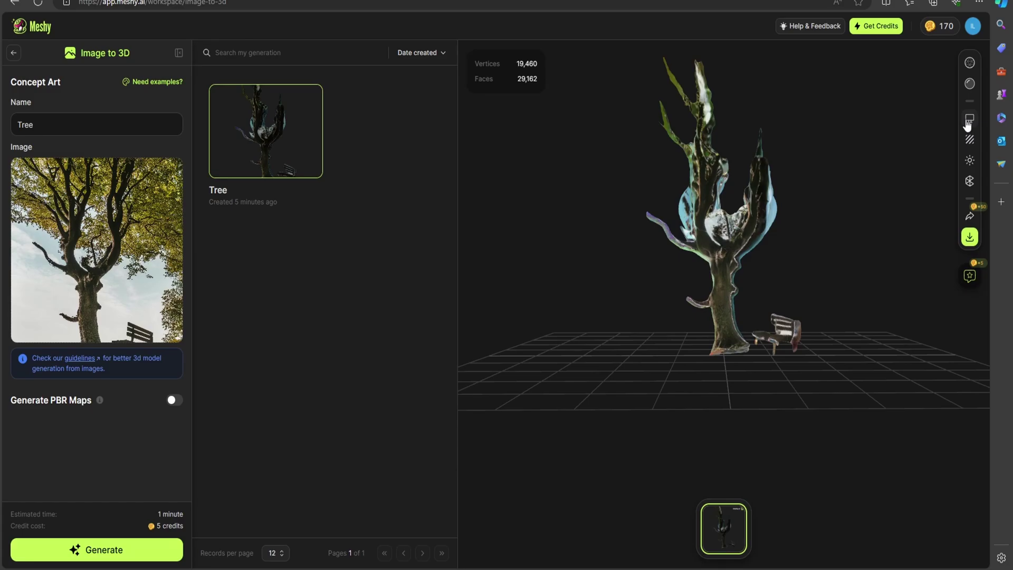
click(969, 139)
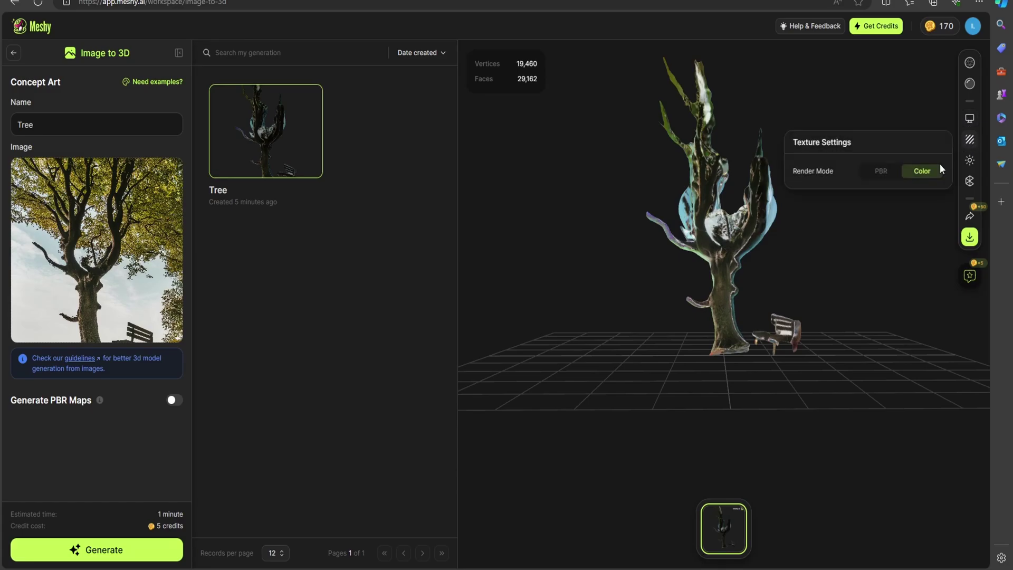
click(881, 172)
mouse_move(901, 195)
mouse_down()
mouse_move(866, 195)
mouse_move(918, 195)
mouse_move(903, 207)
mouse_up()
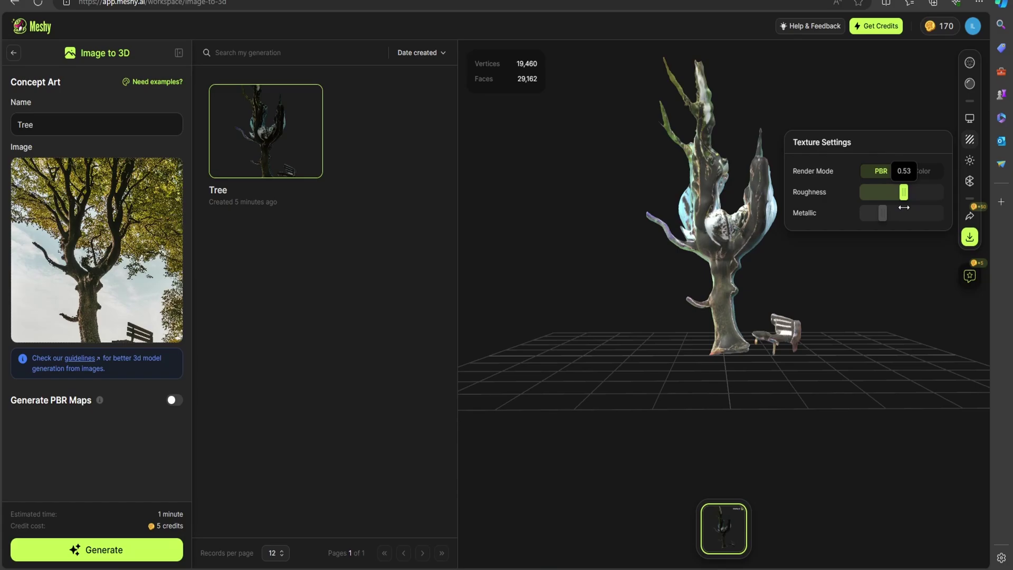
click(922, 171)
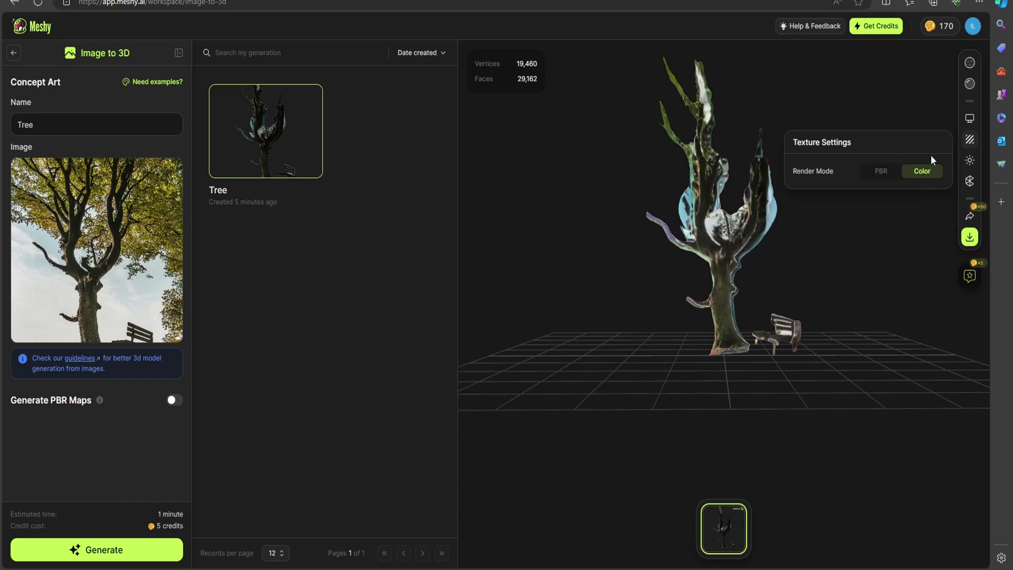
Raise the environment light strength and switch the tree mesh to quad faces.
click(970, 160)
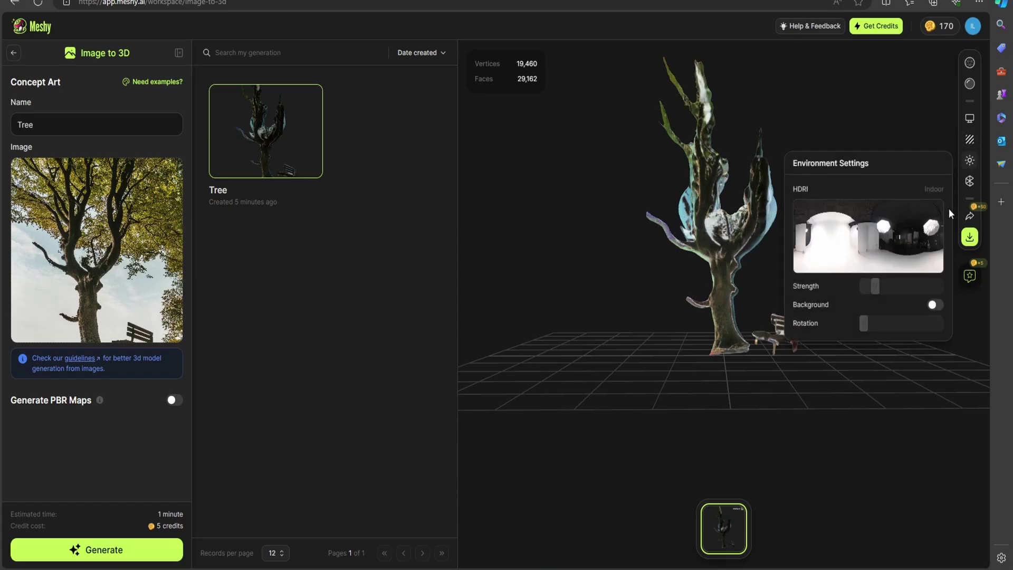
mouse_move(875, 286)
mouse_down()
mouse_move(922, 287)
mouse_move(871, 291)
mouse_up()
drag(905, 105, 907, 112)
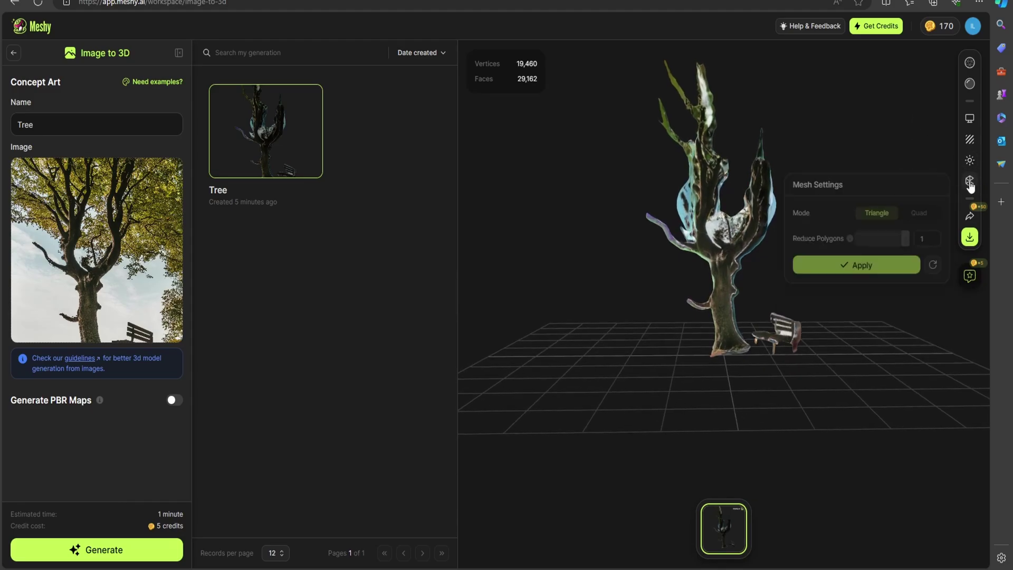
click(926, 219)
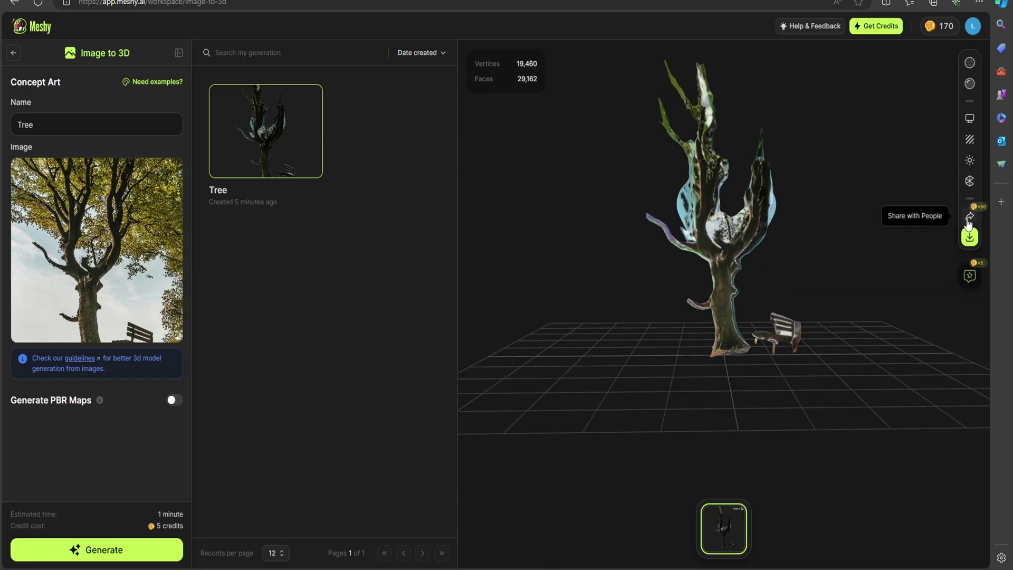
mouse_move(812, 245)
mouse_down()
mouse_move(873, 251)
mouse_move(938, 239)
mouse_move(960, 273)
mouse_move(981, 282)
mouse_move(825, 322)
mouse_move(762, 296)
mouse_move(724, 246)
mouse_move(675, 255)
mouse_move(843, 264)
mouse_move(806, 249)
mouse_up()
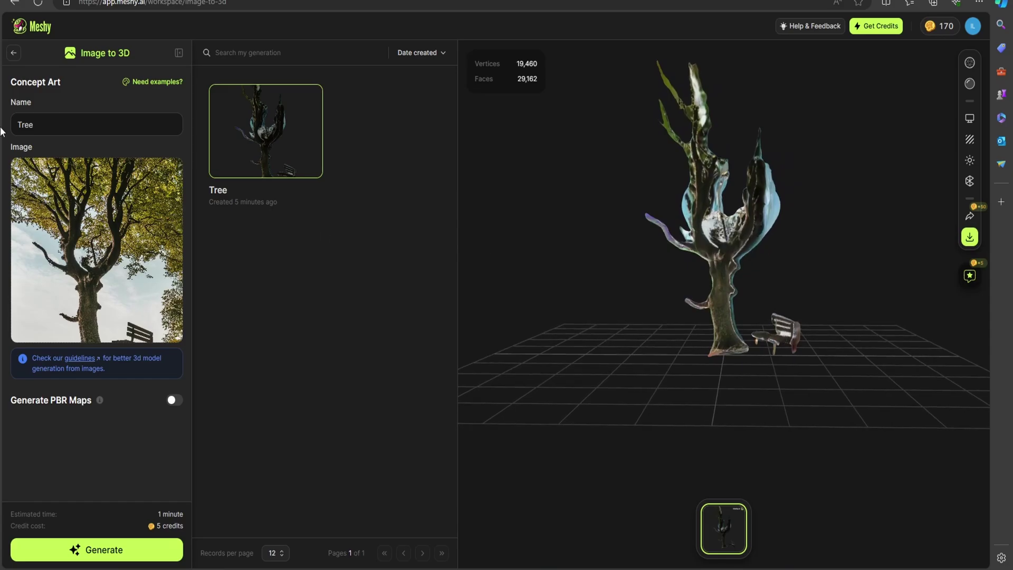
Generate Realistic-style previews from the Text to 3D prompt 'Spaceship'.
click(12, 53)
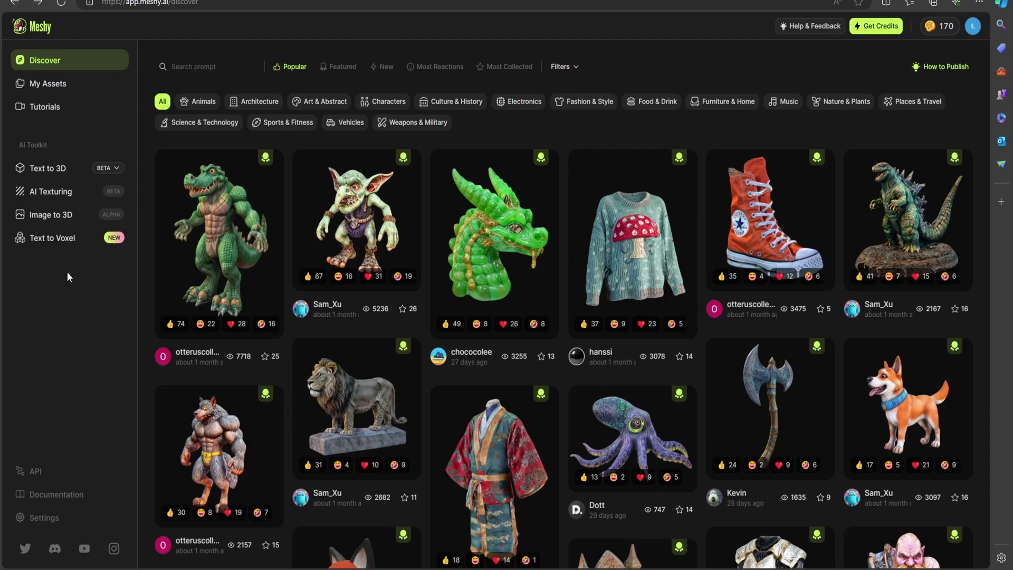
click(50, 173)
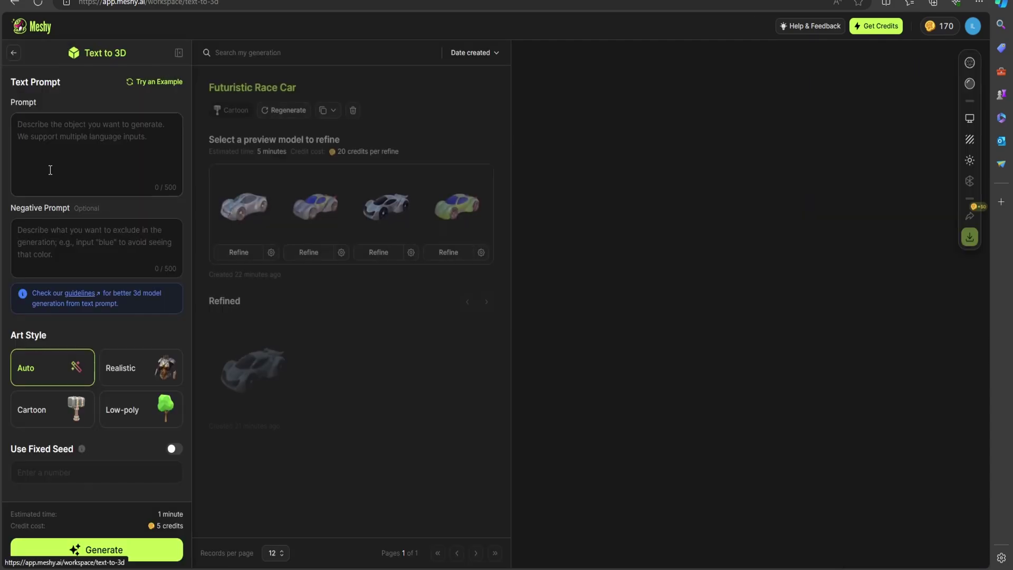
click(66, 124)
text(Spaceship)
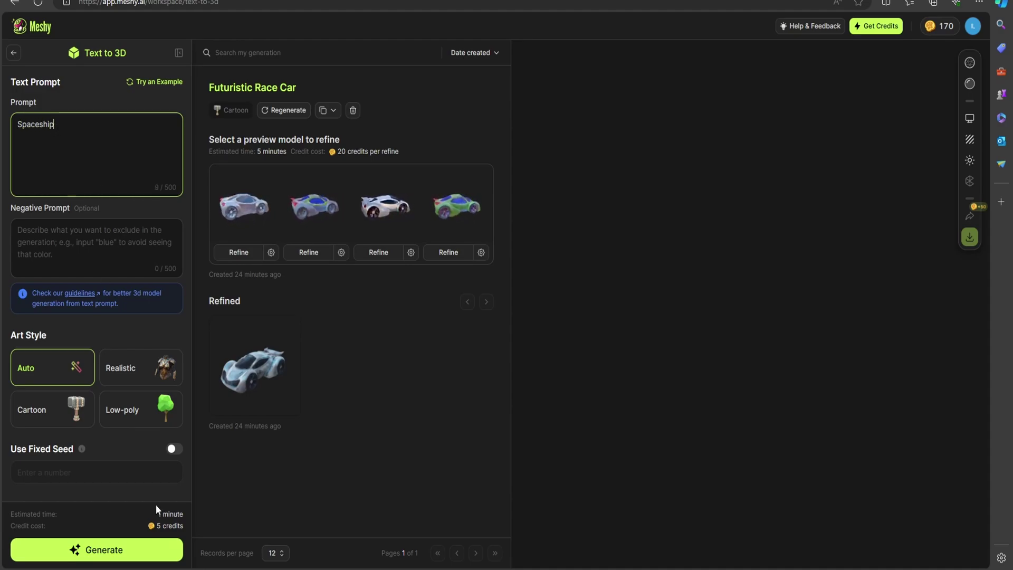
click(136, 371)
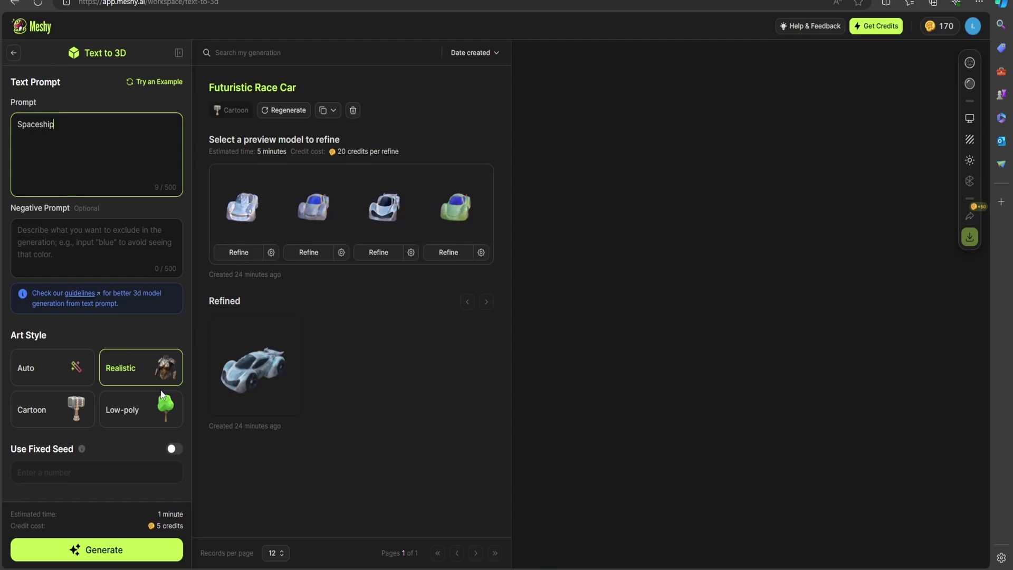
click(120, 560)
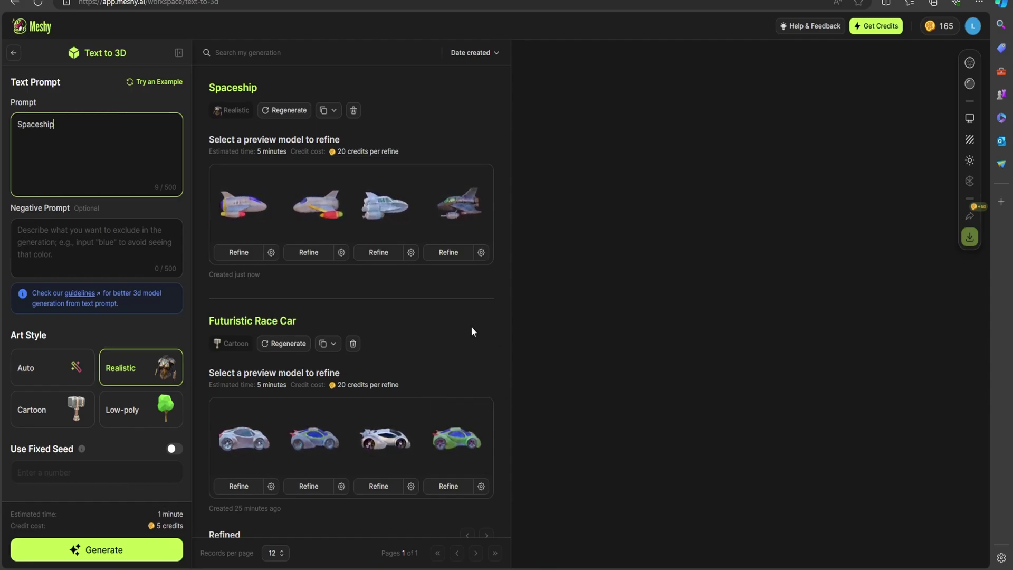
Refine the fourth spaceship preview and view the refined model from the front.
click(481, 253)
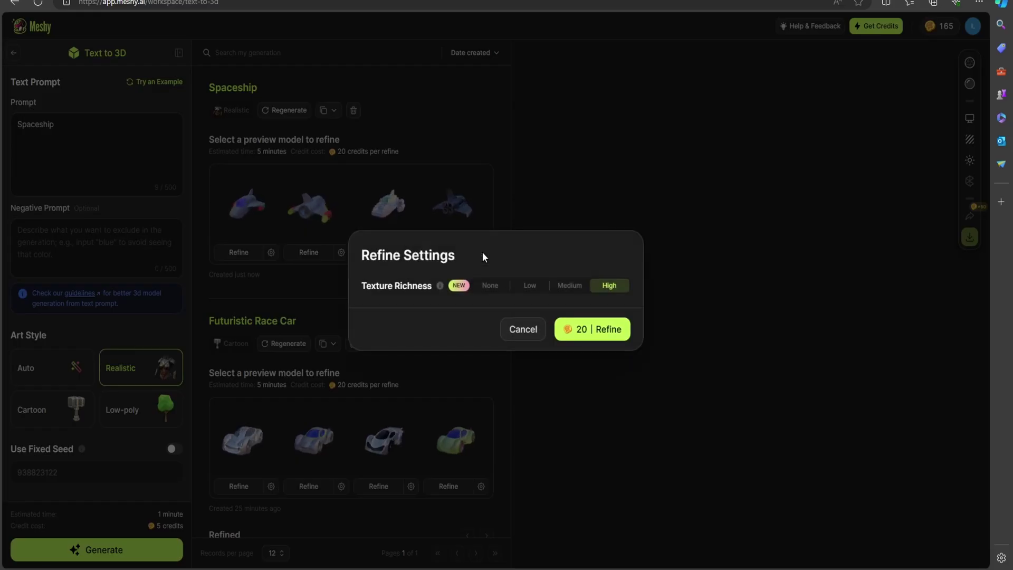
click(423, 364)
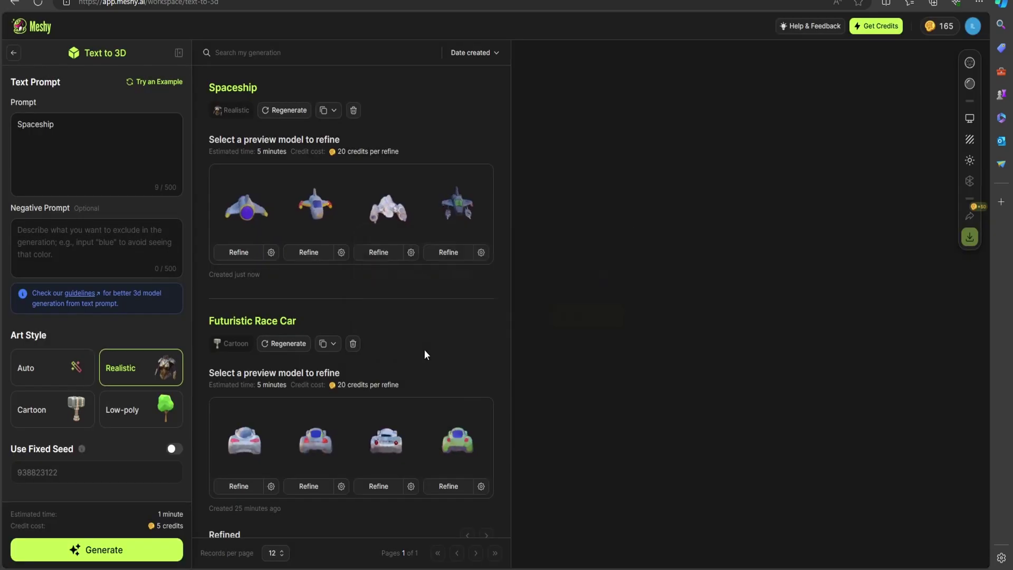
click(436, 258)
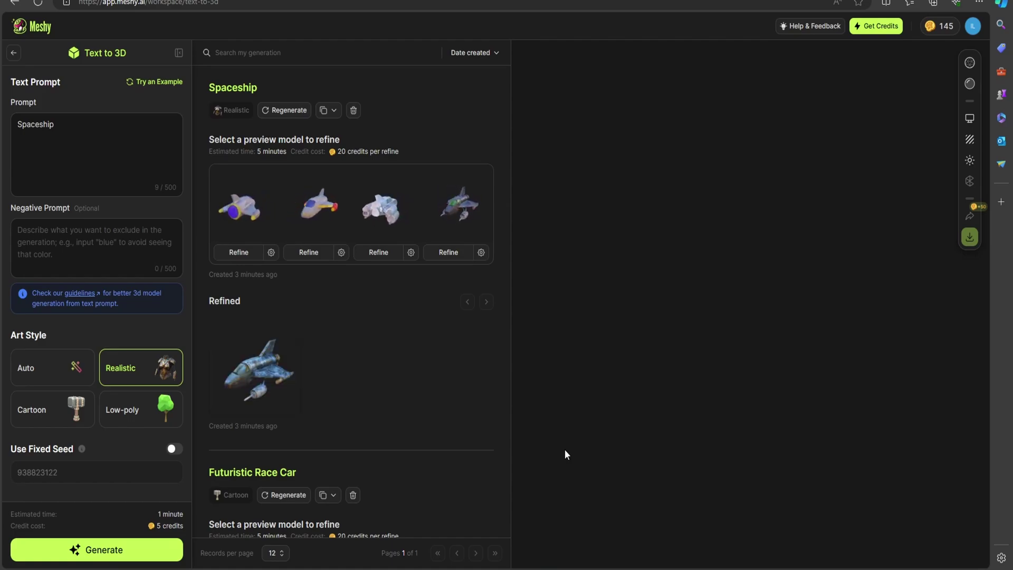
click(258, 369)
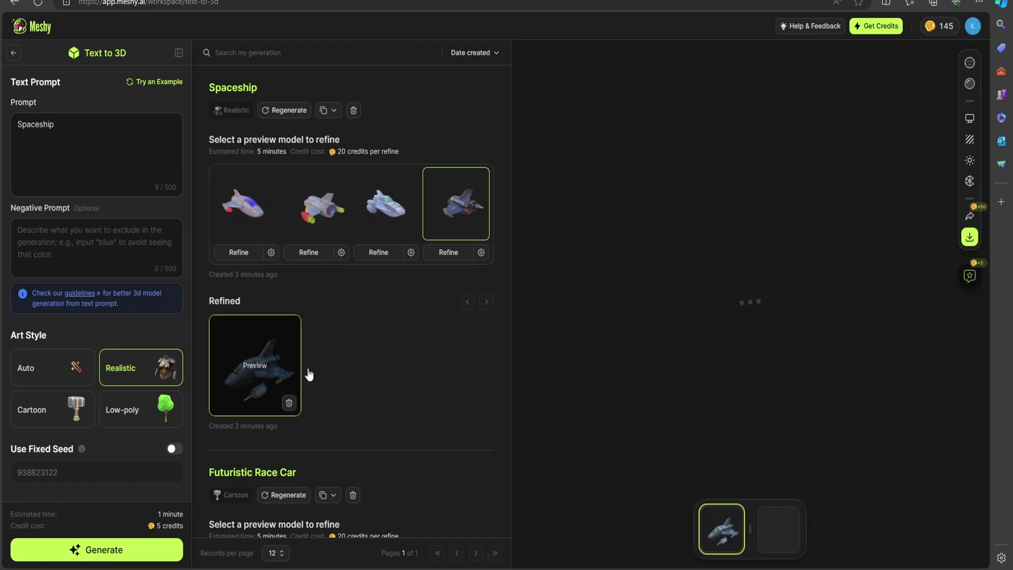
drag(912, 384, 865, 373)
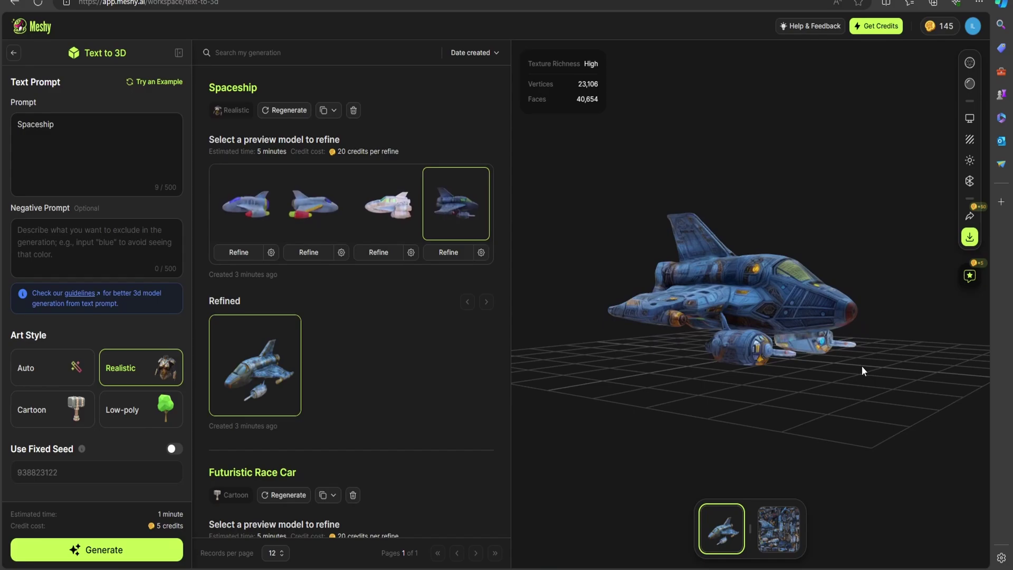
Toggle the wireframe and white-mesh previews on the spaceship, ending textured without wireframe.
click(969, 63)
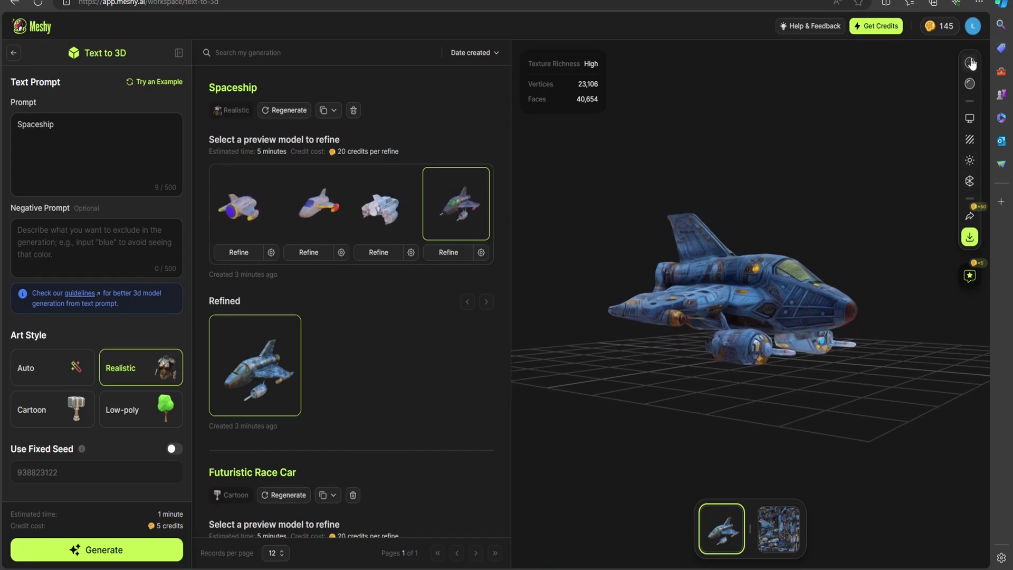
click(970, 84)
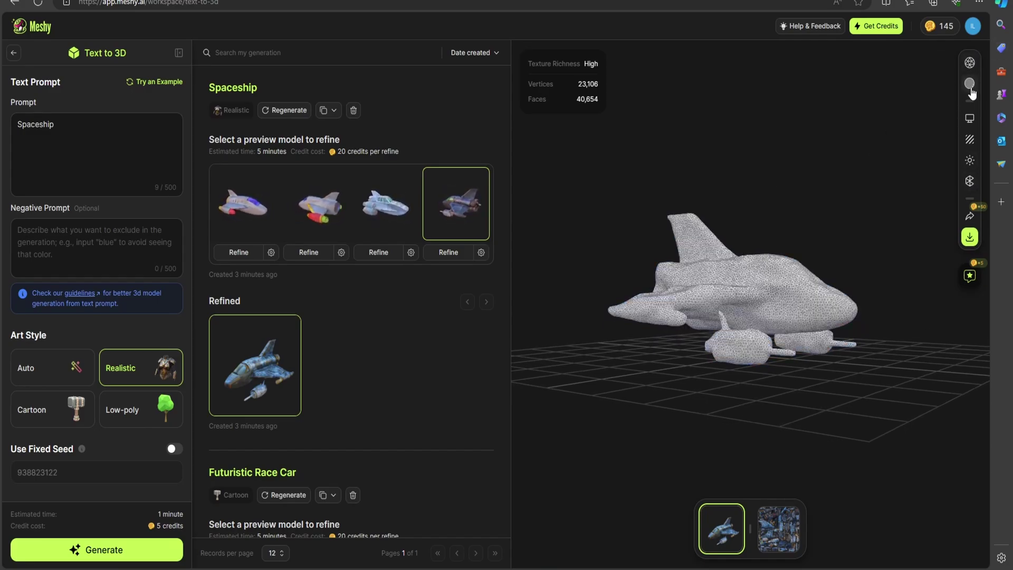
click(969, 120)
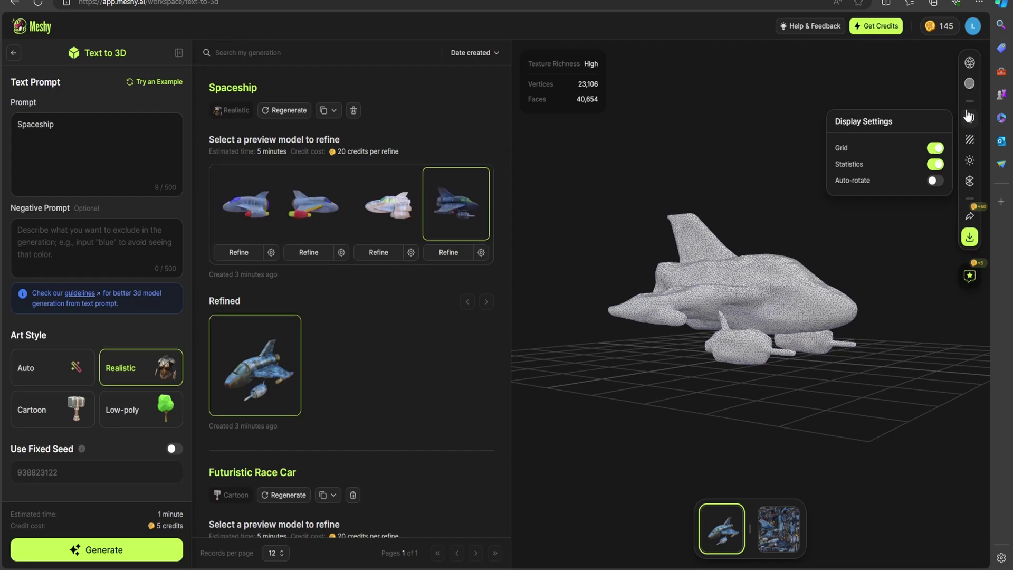
click(970, 62)
click(970, 64)
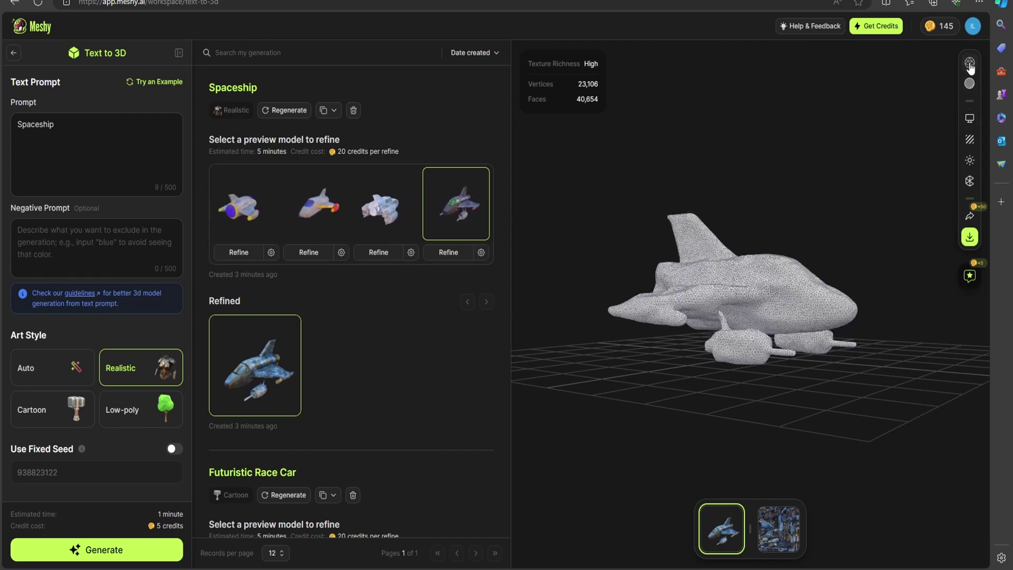
click(971, 64)
click(970, 64)
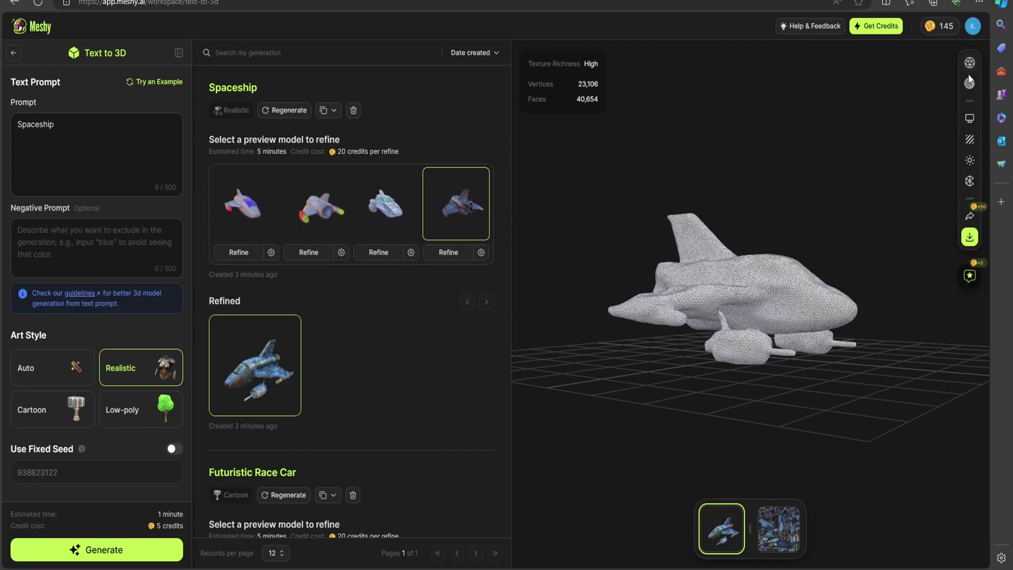
click(970, 83)
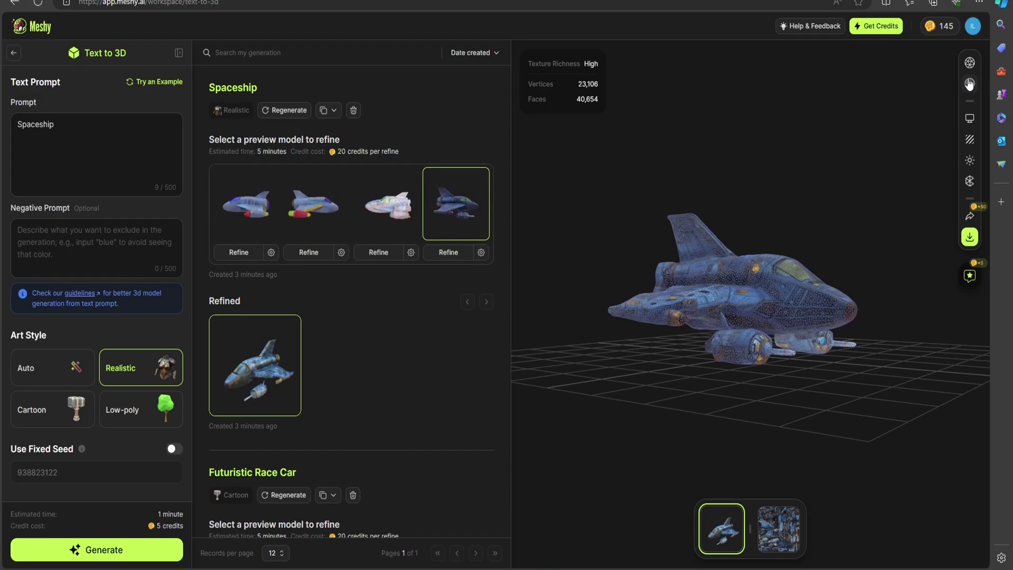
click(970, 63)
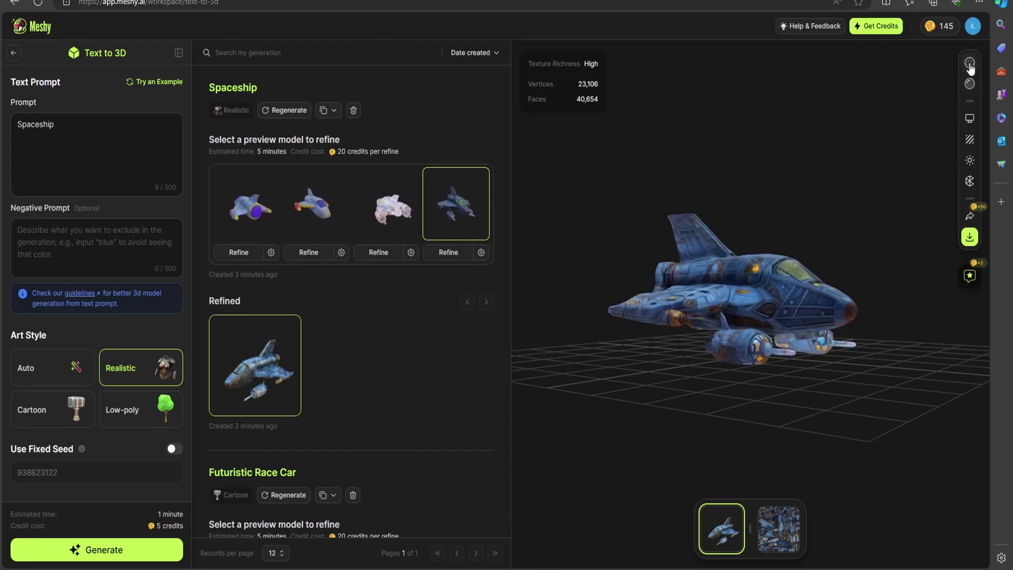
Switch the texture render mode to PBR with roughness about 0.49.
click(968, 140)
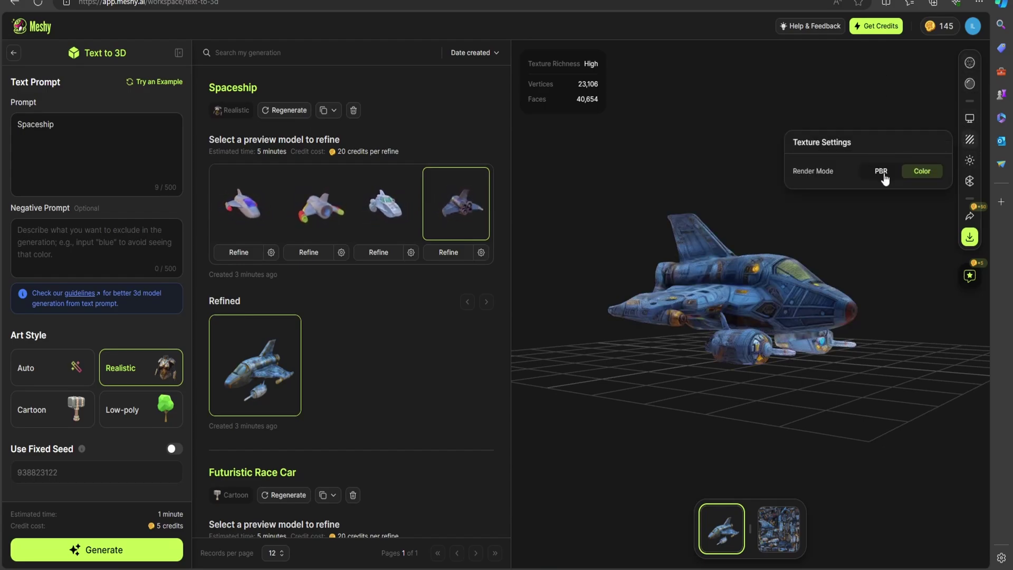
click(882, 171)
mouse_move(903, 194)
mouse_down()
mouse_move(923, 193)
mouse_move(888, 193)
mouse_move(940, 193)
mouse_move(897, 193)
mouse_move(889, 215)
mouse_move(946, 217)
mouse_move(882, 231)
mouse_move(929, 216)
mouse_up()
Rotate the HDRI environment lighting around the spaceship.
click(969, 160)
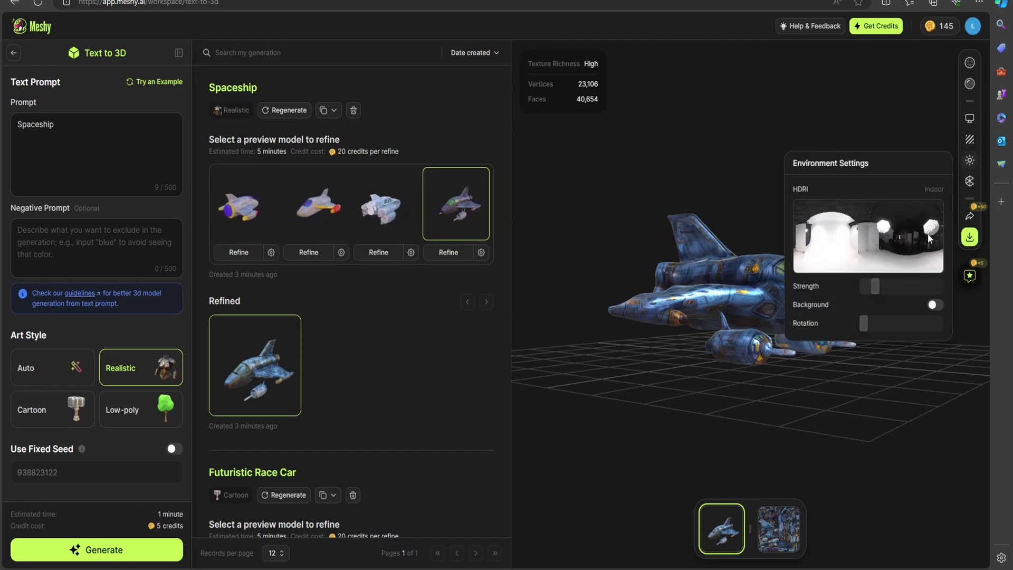
mouse_move(861, 329)
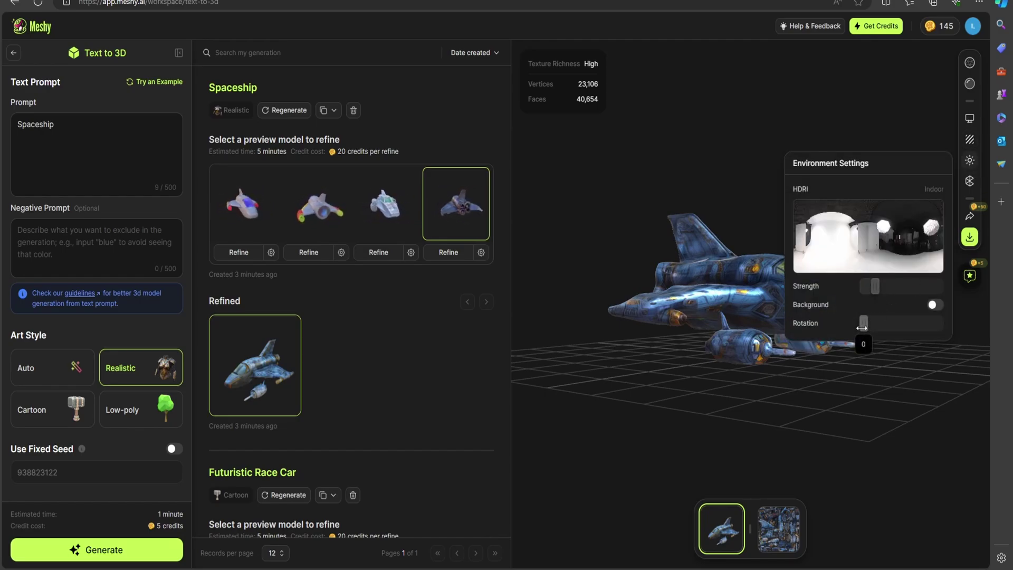
drag(862, 328, 885, 335)
click(841, 107)
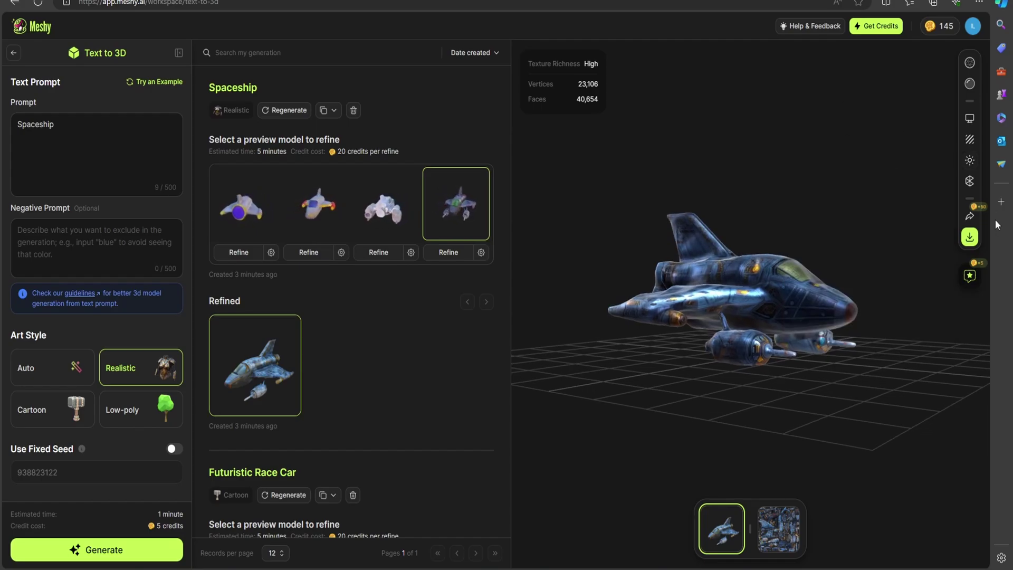
Convert the spaceship mesh to quad topology and orbit to a new angle.
click(970, 183)
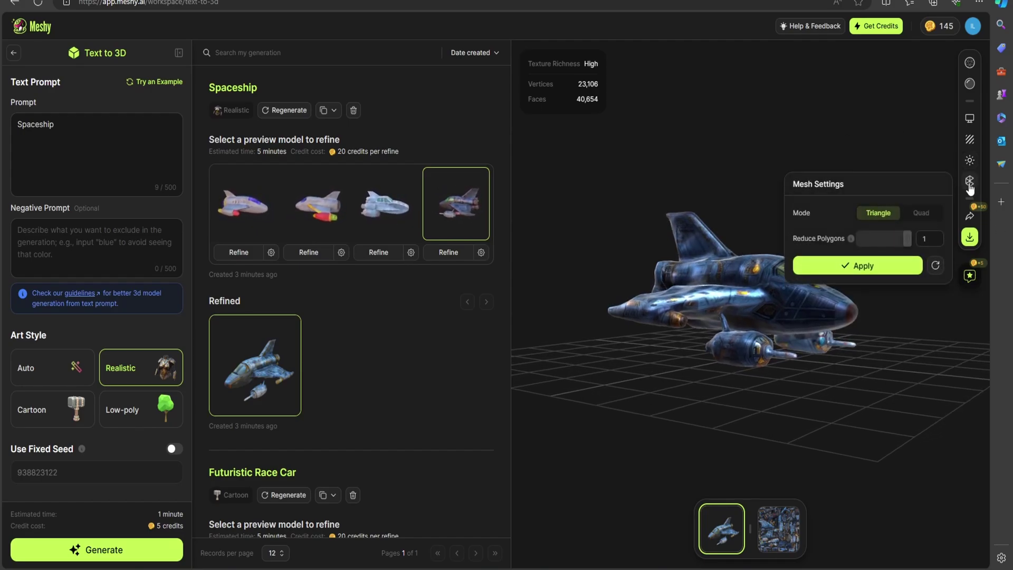
click(932, 219)
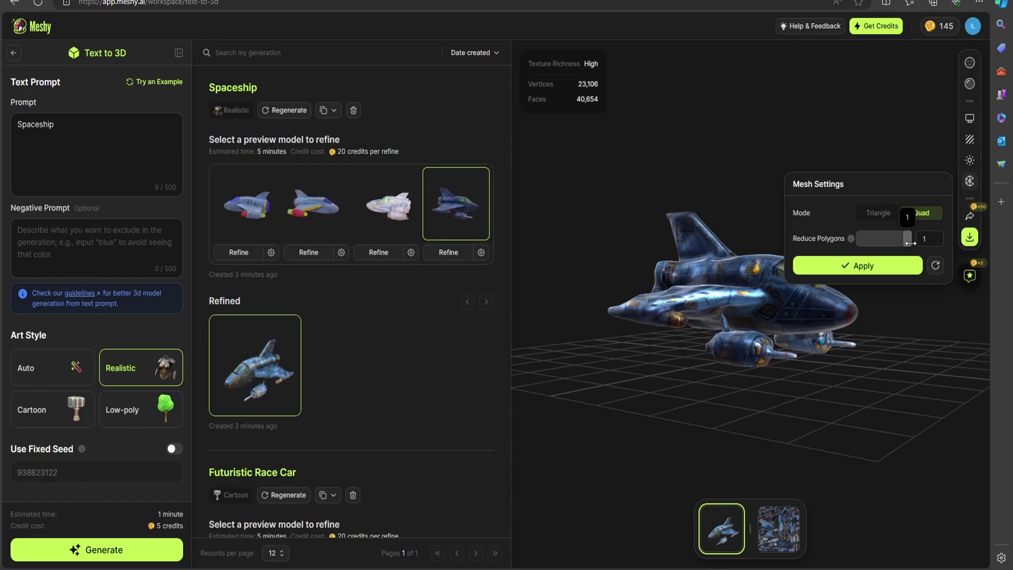
click(844, 266)
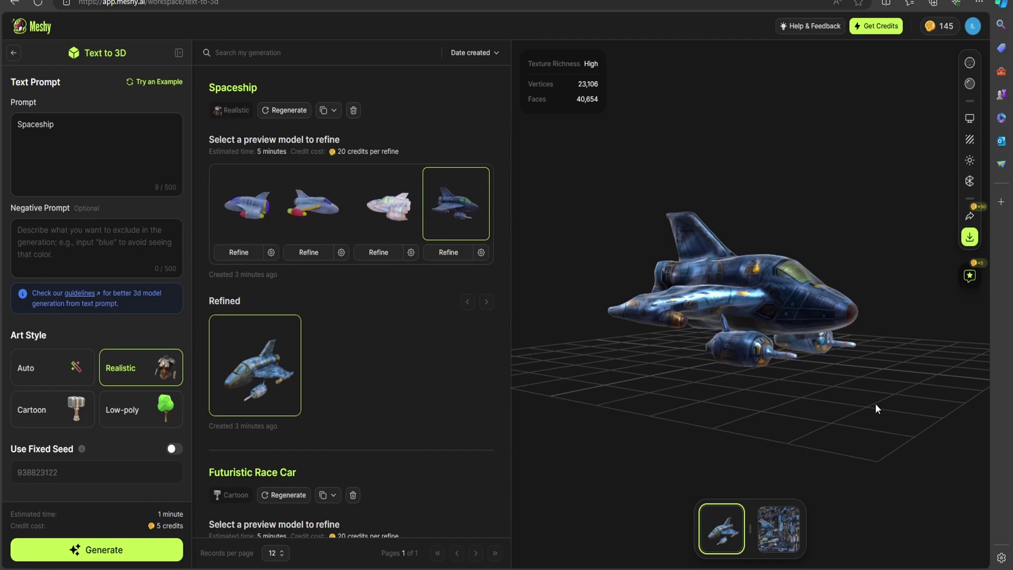
mouse_move(875, 403)
mouse_down()
mouse_move(729, 413)
mouse_move(878, 417)
mouse_up()
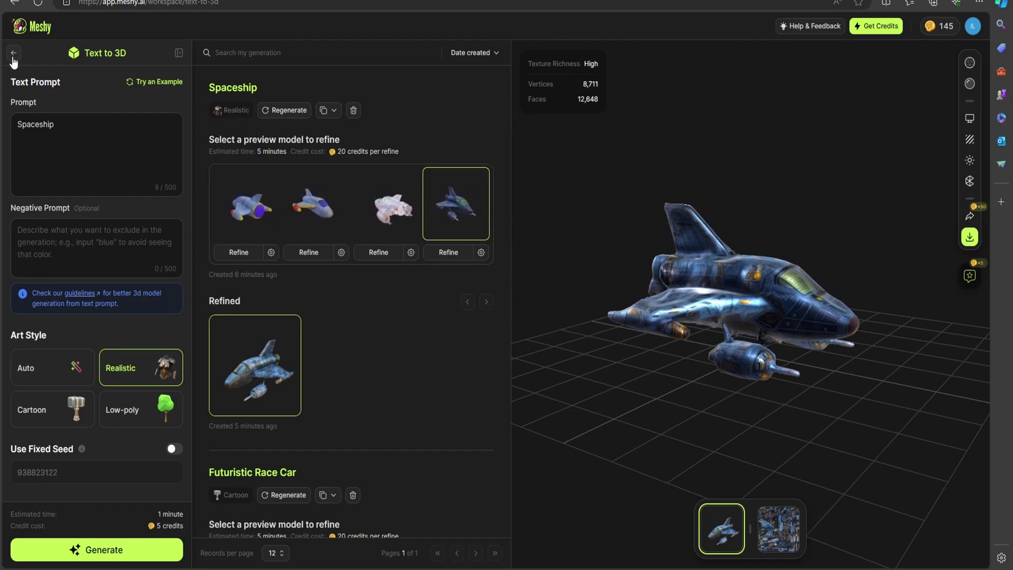
click(14, 54)
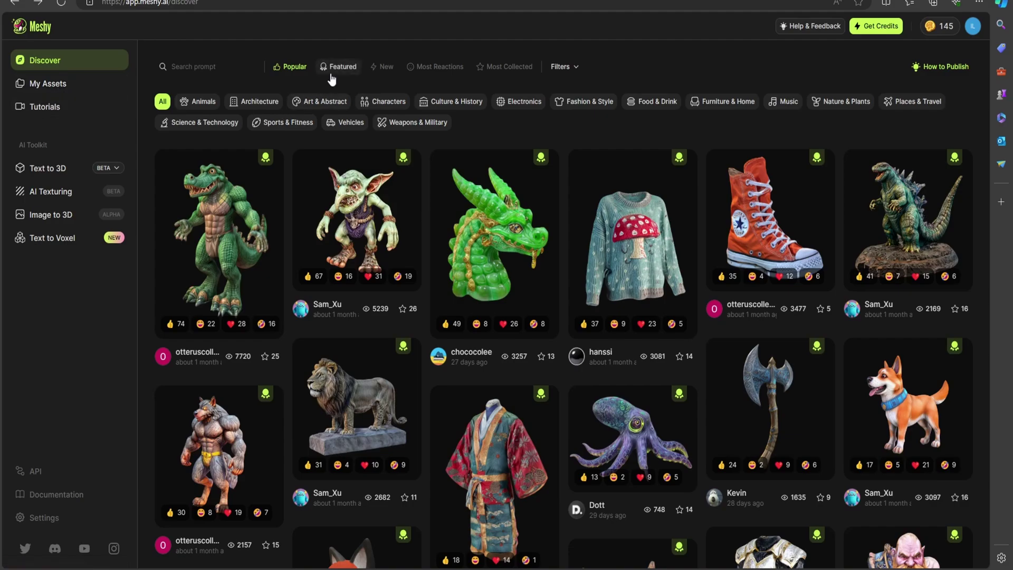
scroll(415, 289, down, 11)
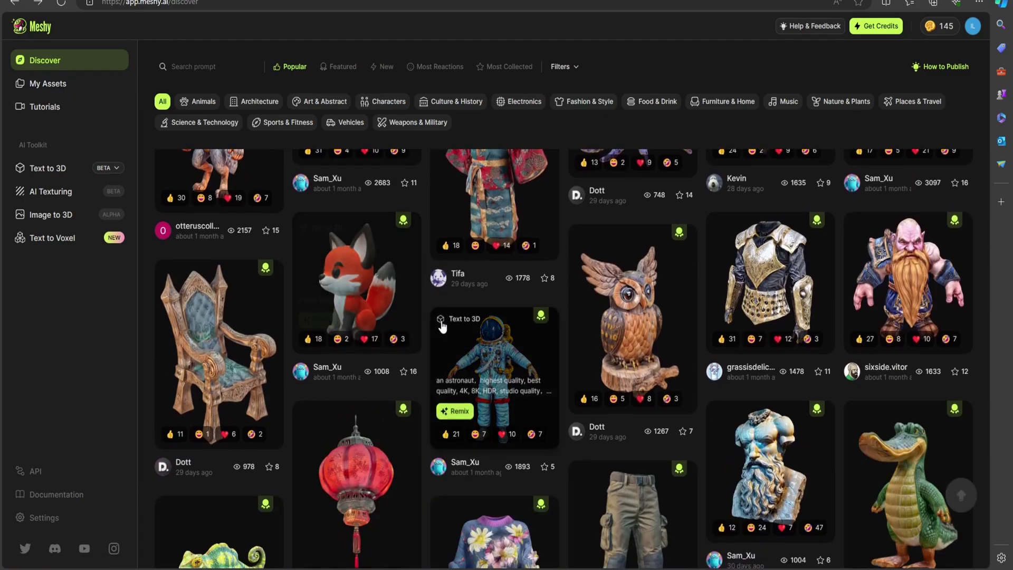
scroll(441, 328, down, 15)
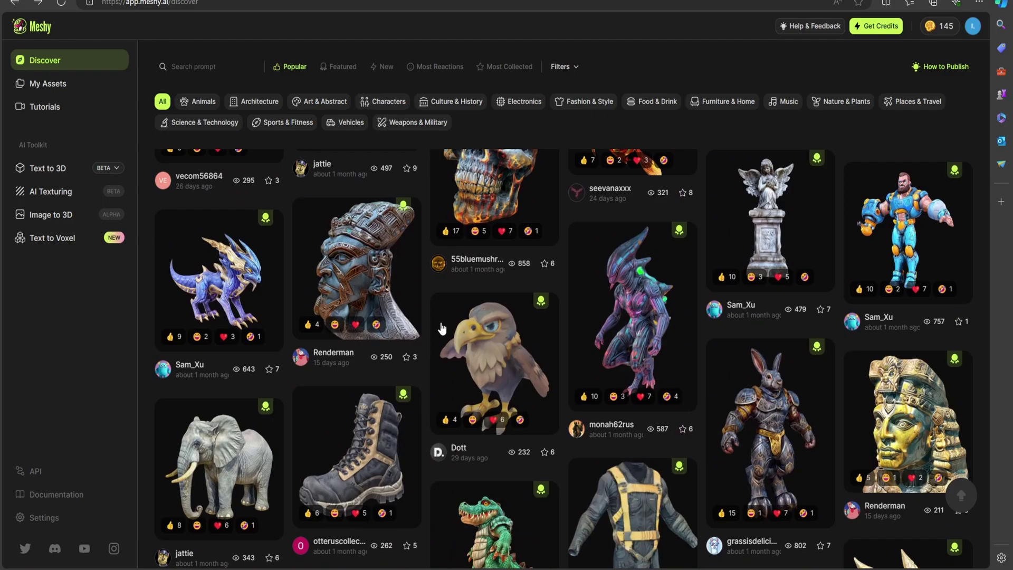
scroll(442, 328, down, 4)
scroll(442, 327, down, 12)
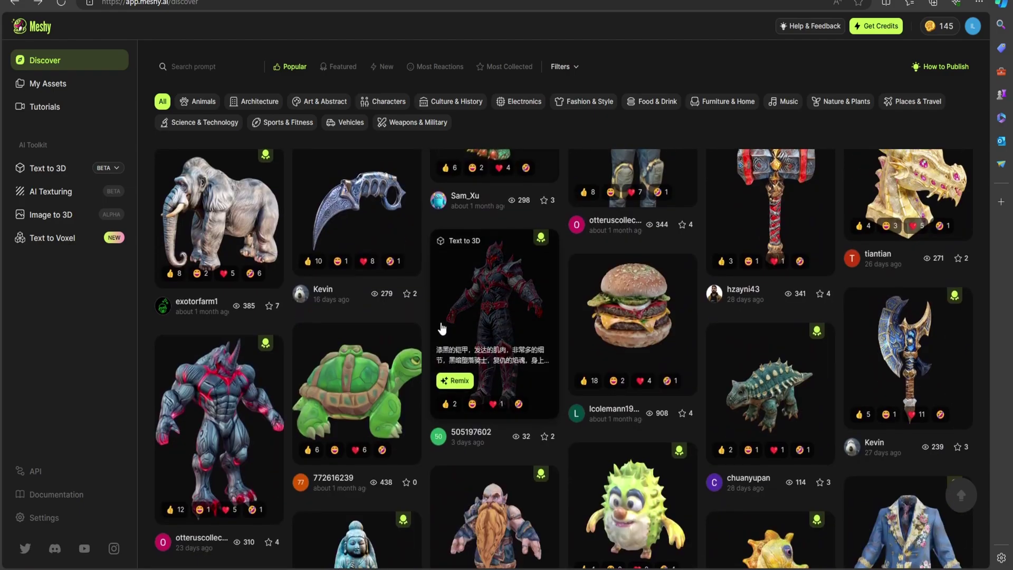
scroll(441, 326, down, 6)
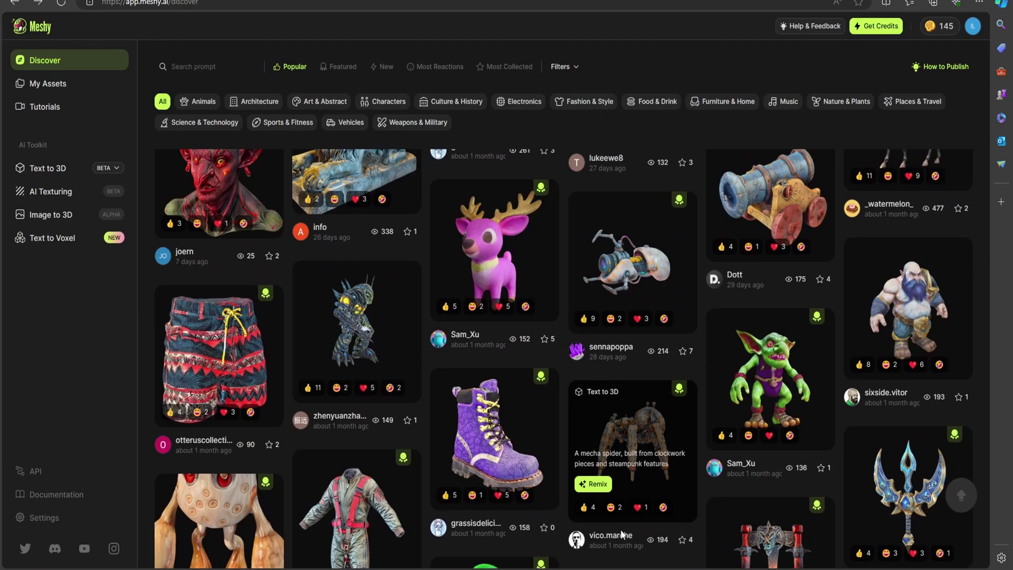
scroll(565, 457, down, 6)
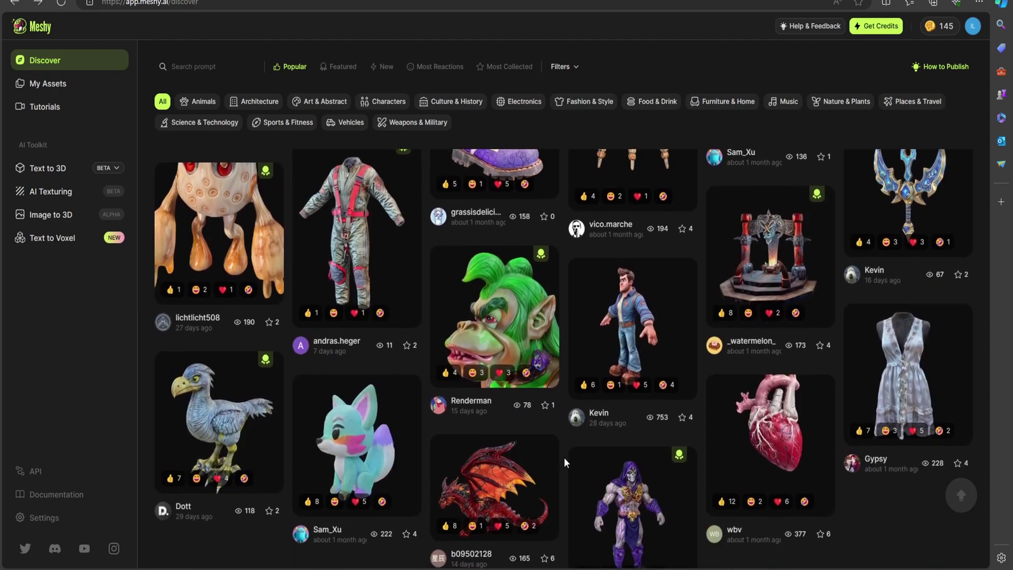
mouse_move(524, 336)
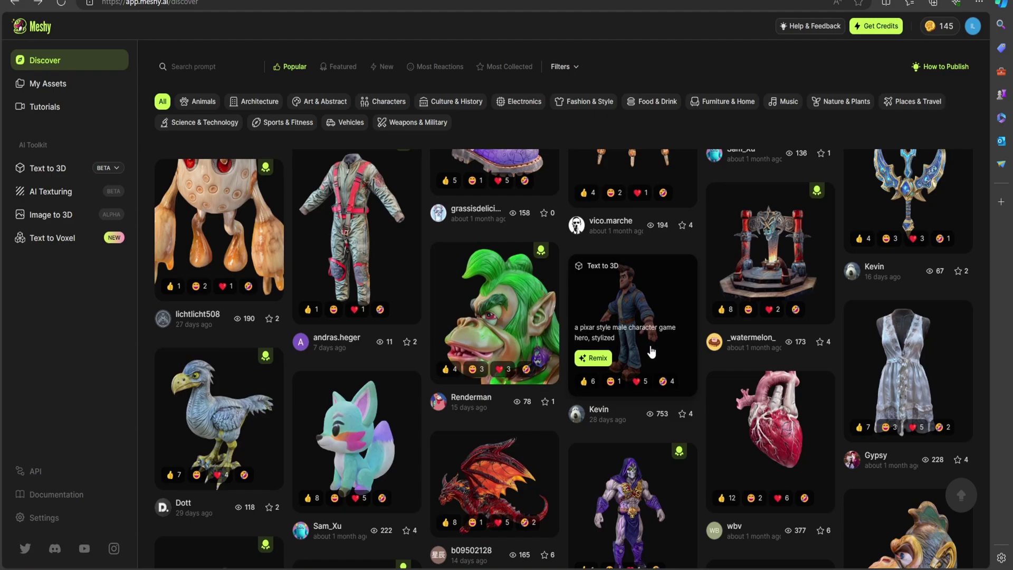
scroll(642, 420, down, 7)
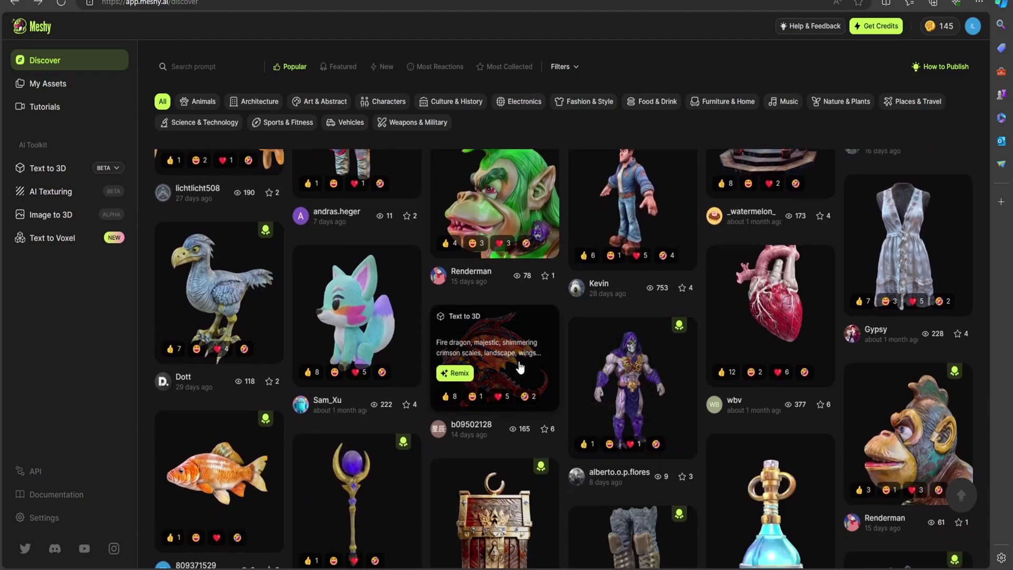
scroll(518, 361, down, 6)
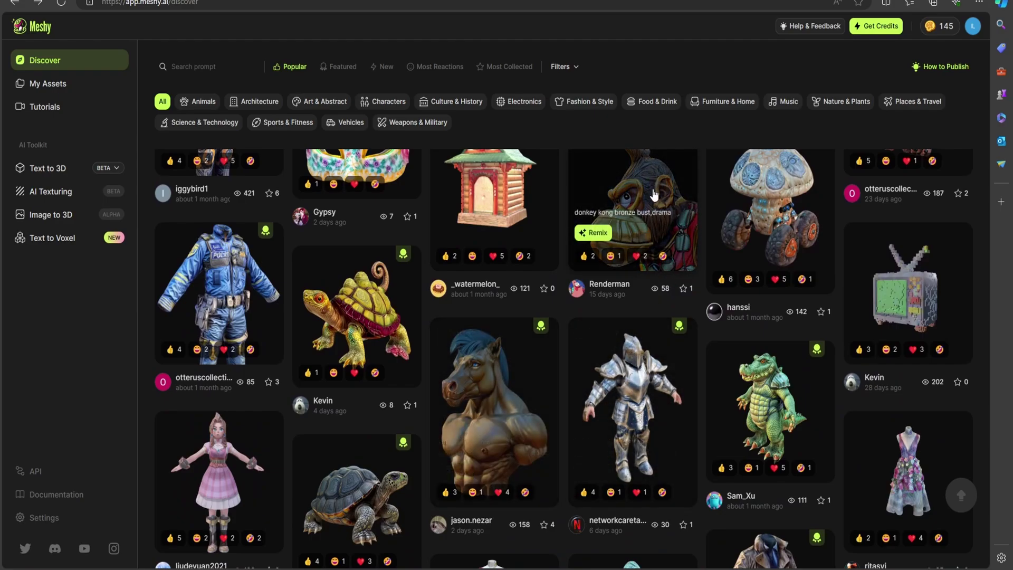
scroll(511, 383, down, 5)
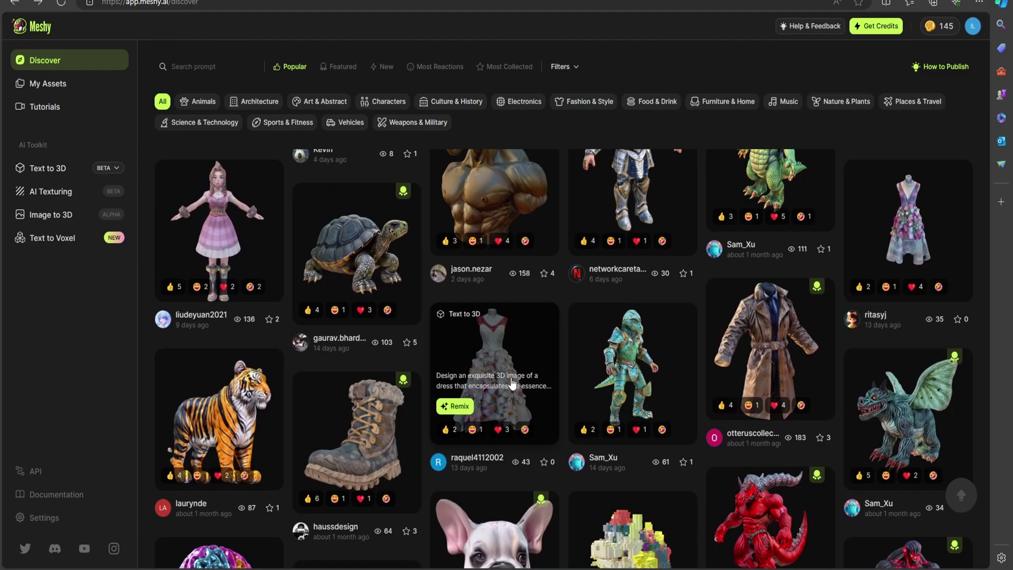
scroll(514, 378, down, 5)
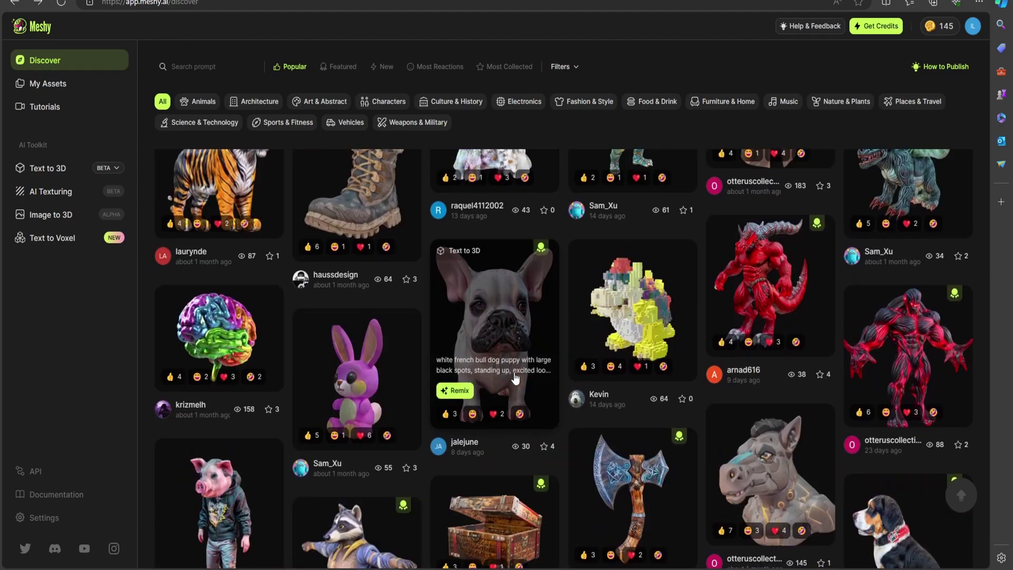
scroll(515, 378, down, 4)
scroll(515, 377, down, 6)
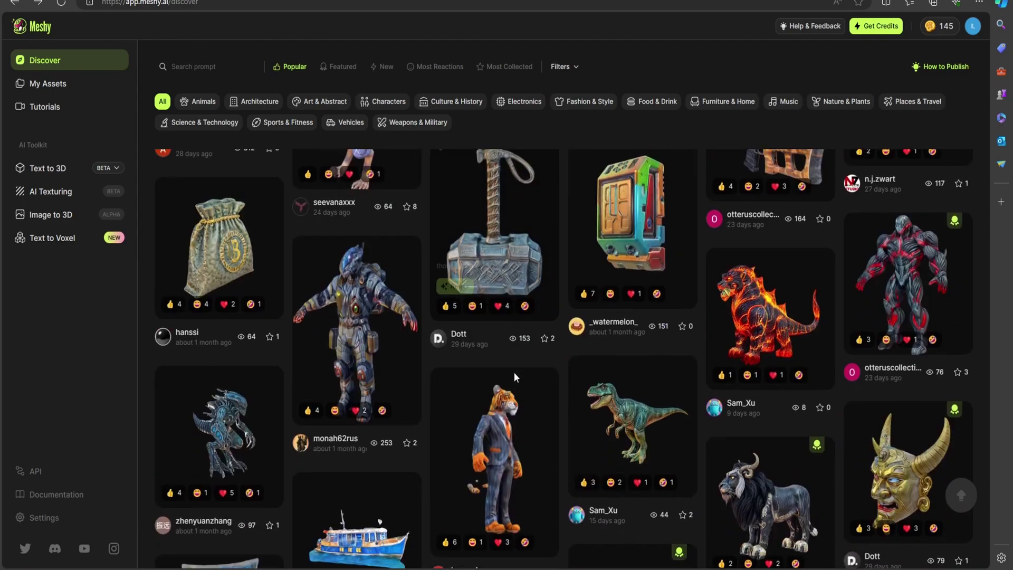
scroll(515, 377, down, 5)
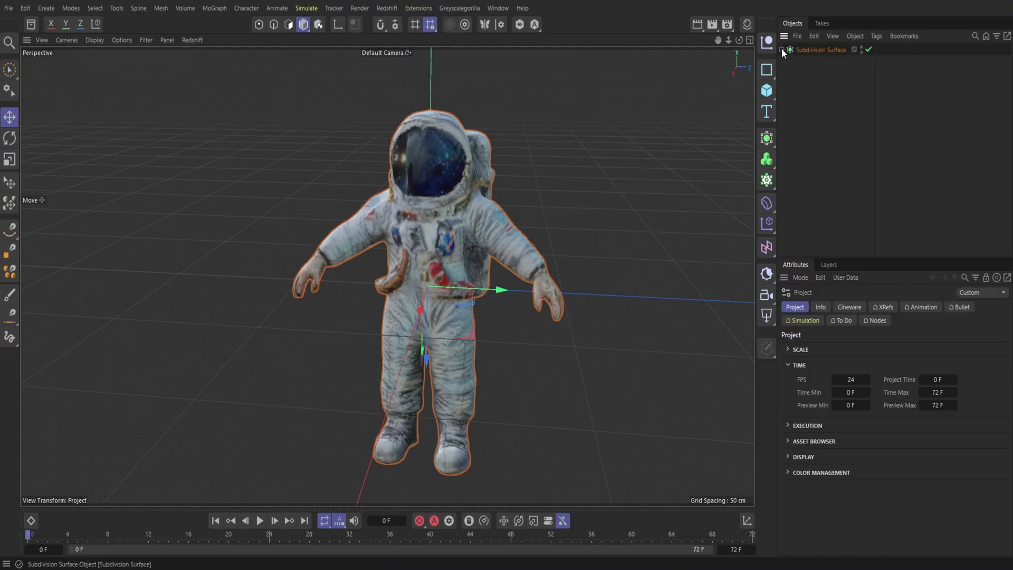
Select the astronaut, apply a command from its context menu, and orbit around the bust.
click(829, 49)
right_click(818, 48)
click(828, 83)
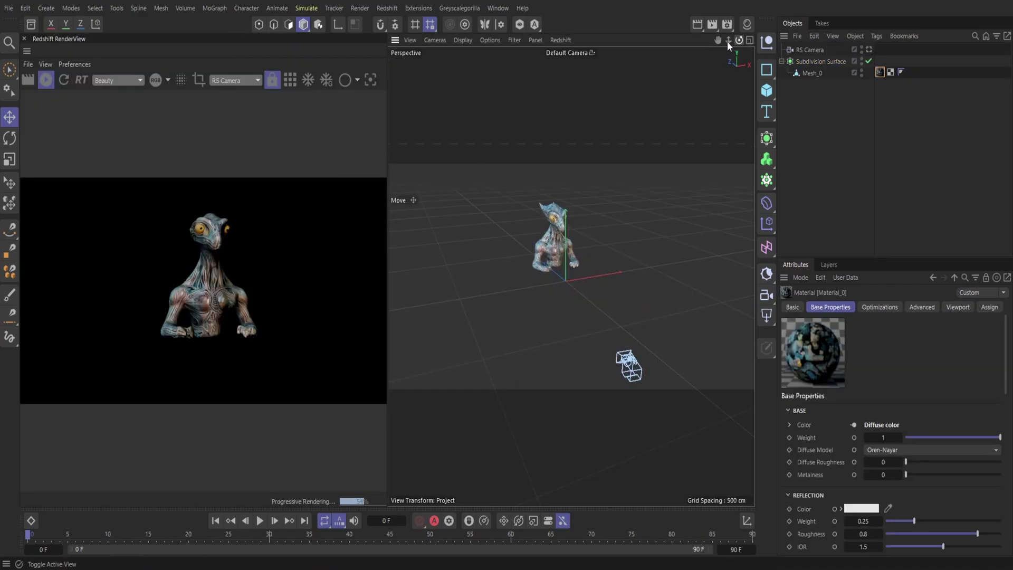
drag(738, 40, 716, 50)
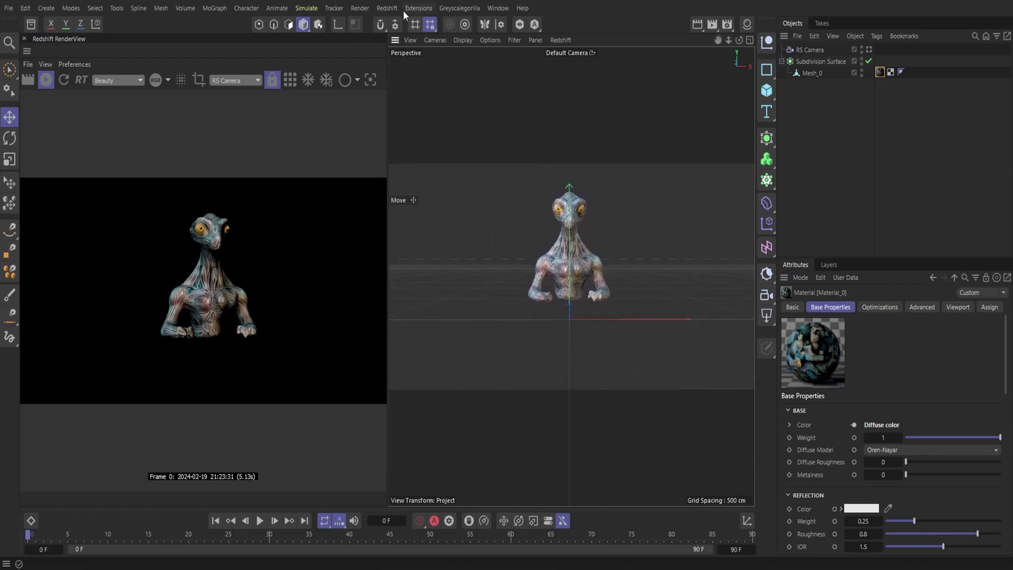
Add a new RS Camera, view through RS Camera.1, and delete the old RS Camera.
click(387, 8)
mouse_move(432, 71)
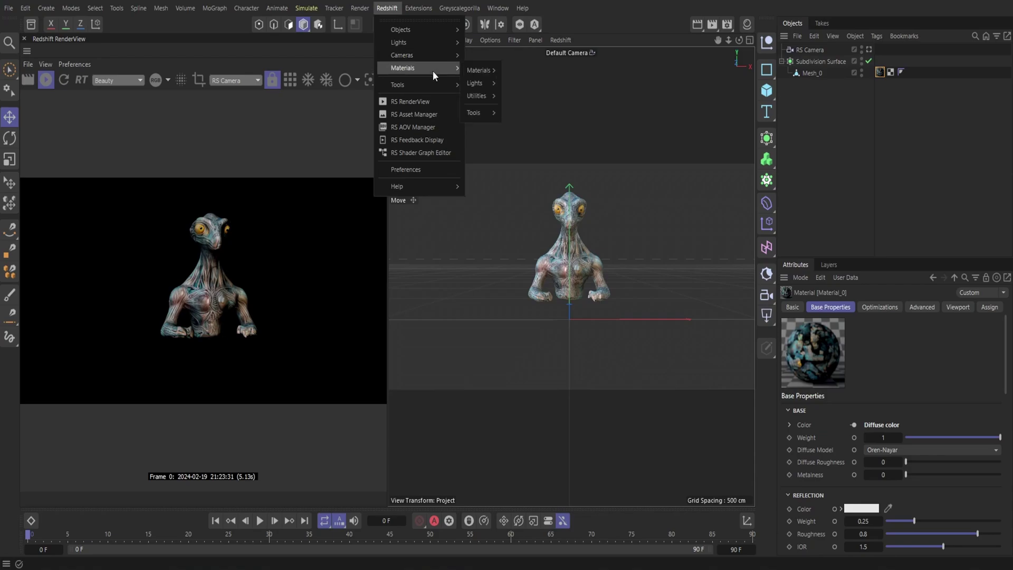
mouse_move(457, 56)
click(505, 65)
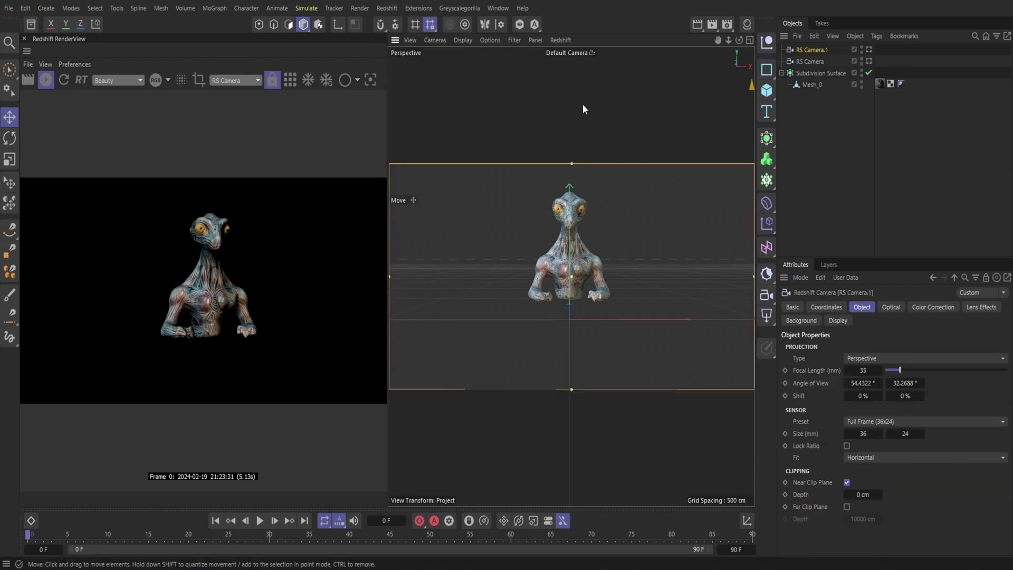
click(571, 53)
click(584, 81)
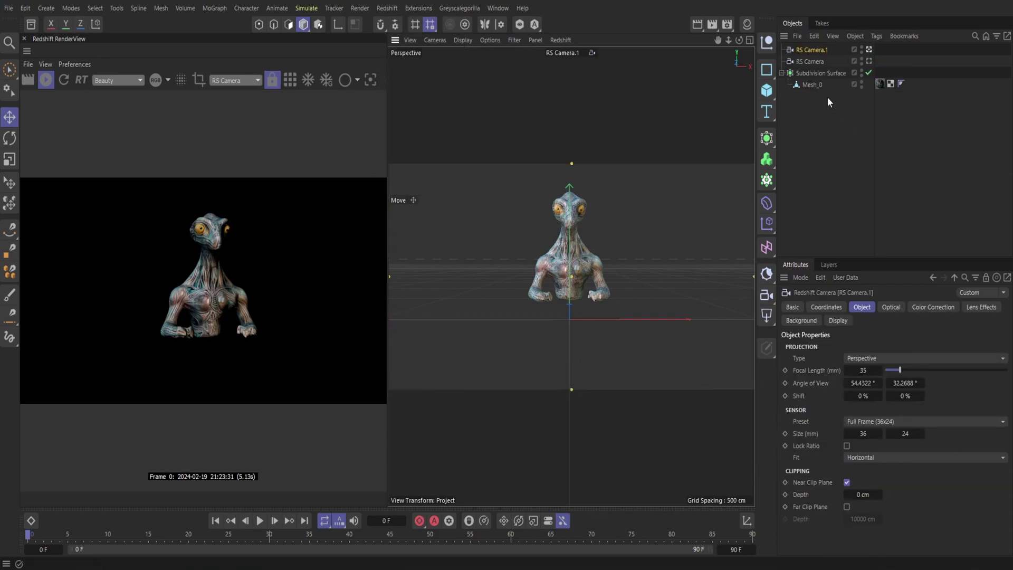
click(808, 63)
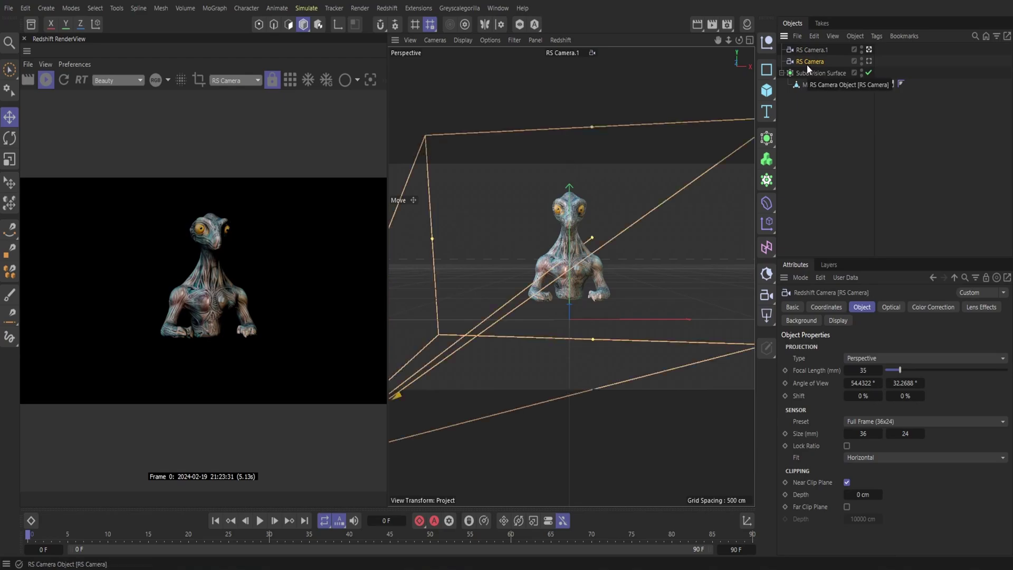
key(Delete)
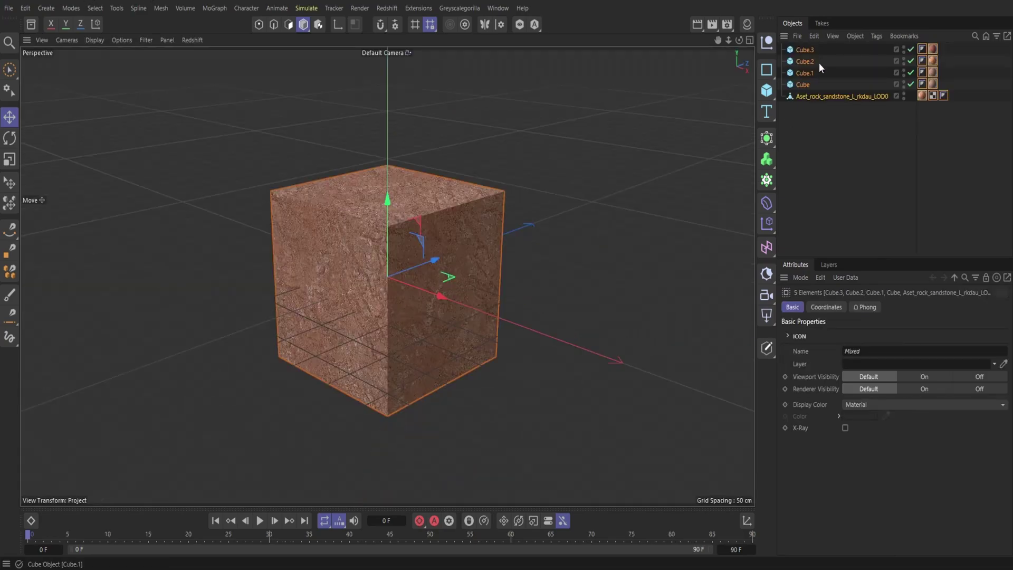
Paste the astronaut with absolute texture paths, move it right, and close the other project unsaved.
click(815, 36)
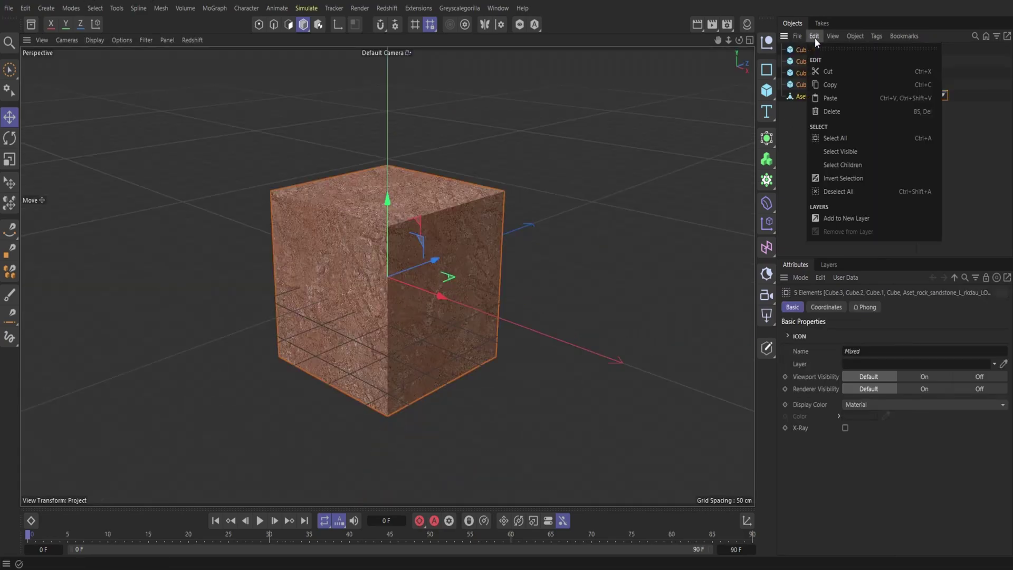
click(824, 97)
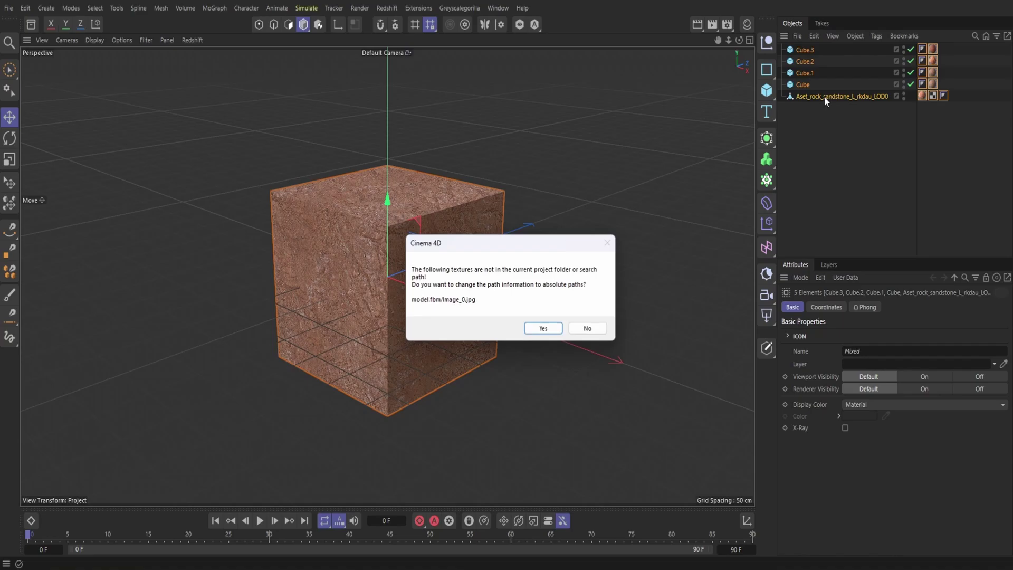
click(543, 328)
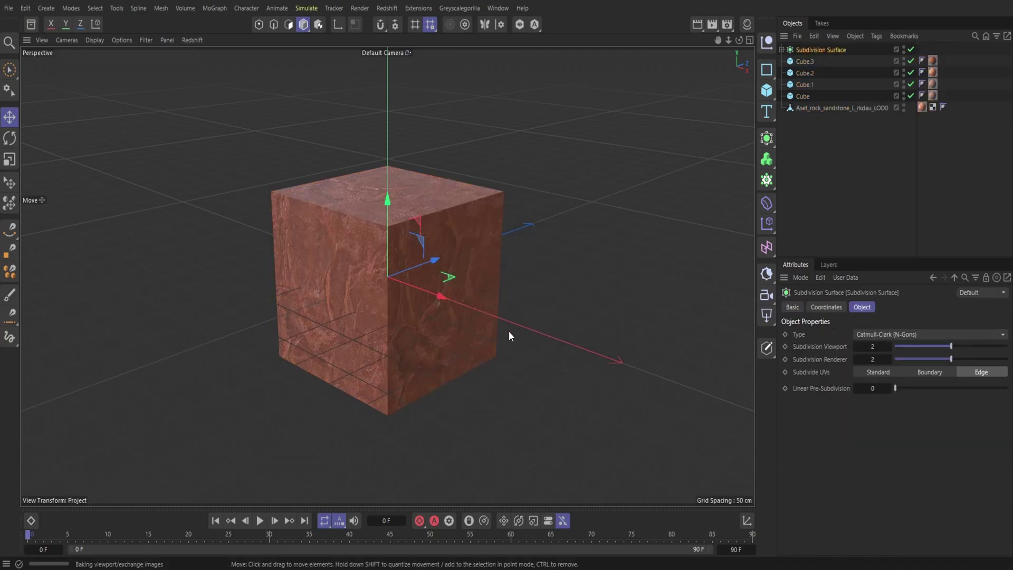
drag(438, 272, 543, 218)
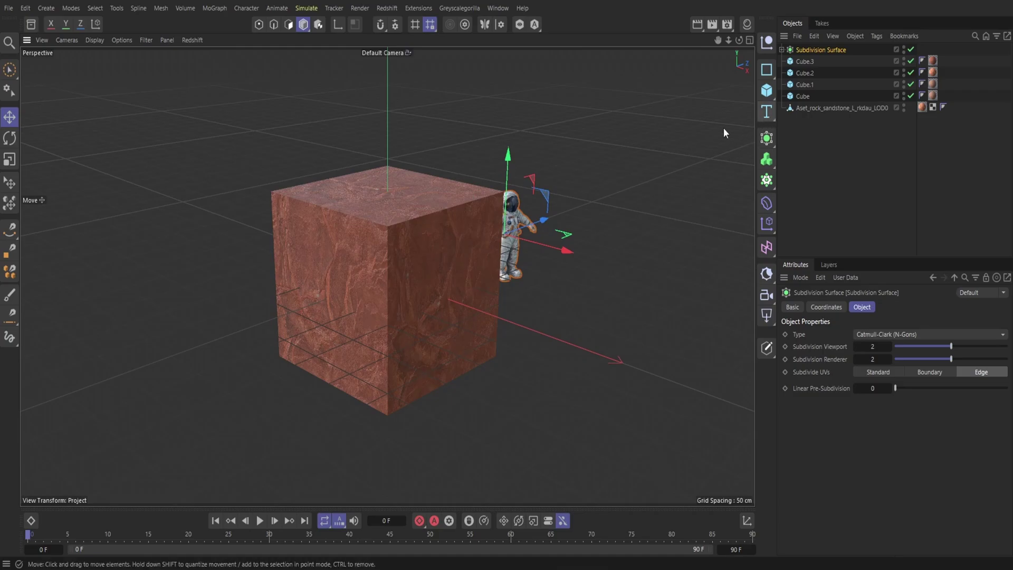
key(ctrl+F4)
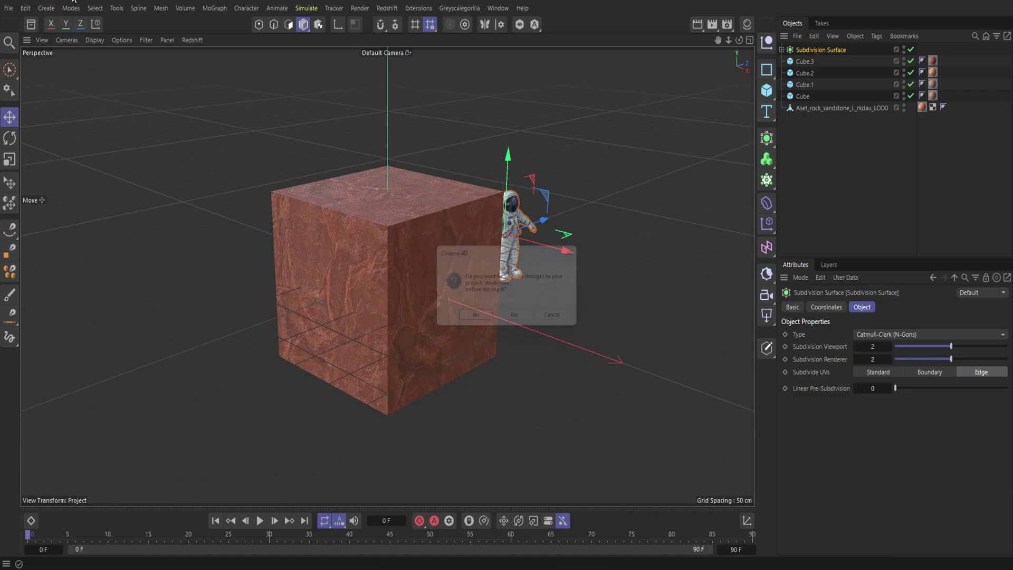
click(519, 321)
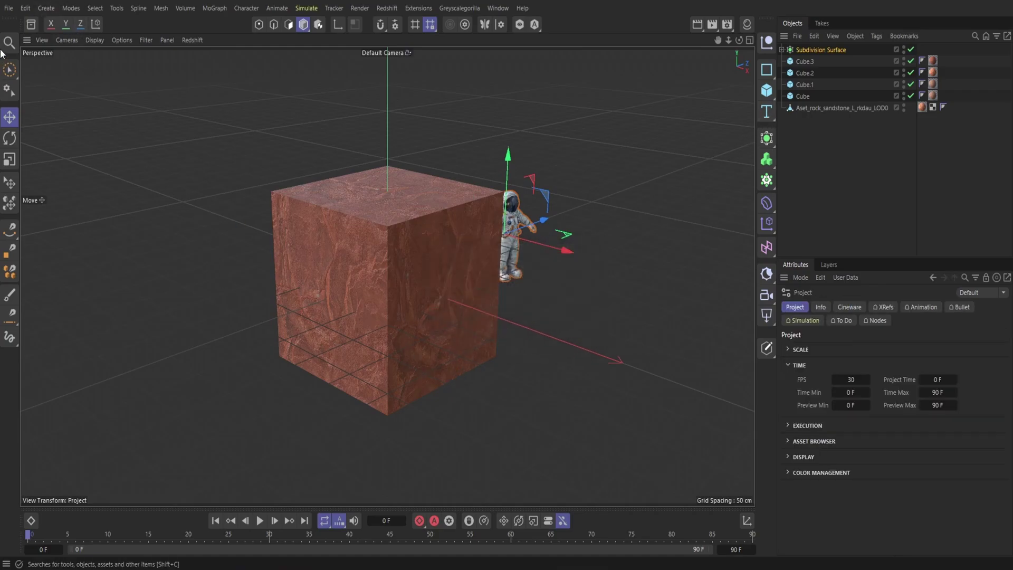
Add a Redshift camera to the rock scene and select the four cubes.
drag(719, 41, 729, 86)
click(387, 8)
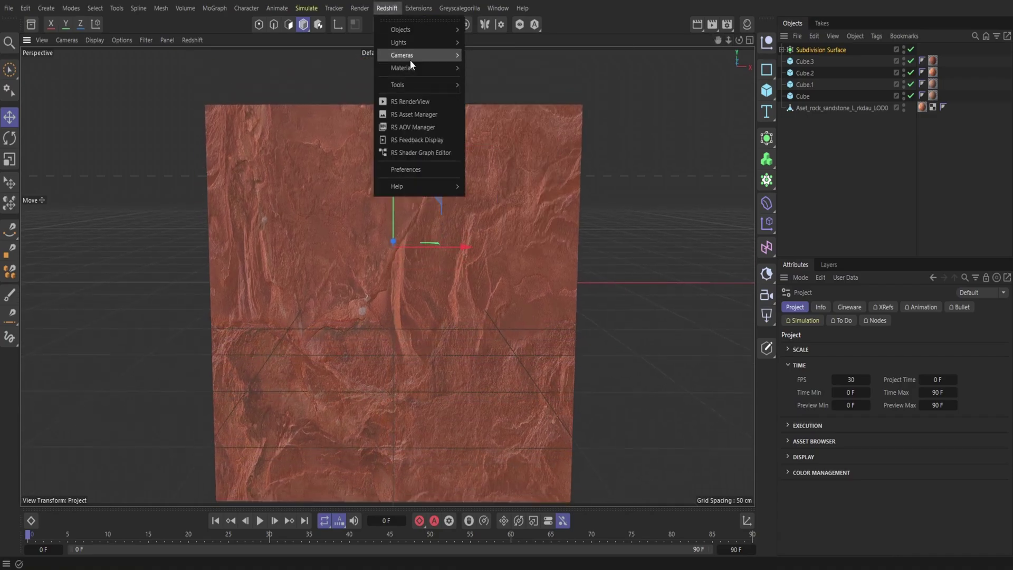
mouse_move(410, 59)
click(491, 58)
drag(852, 109, 787, 74)
Delete the four cubes and turn the astronaut around its vertical axis.
key(Delete)
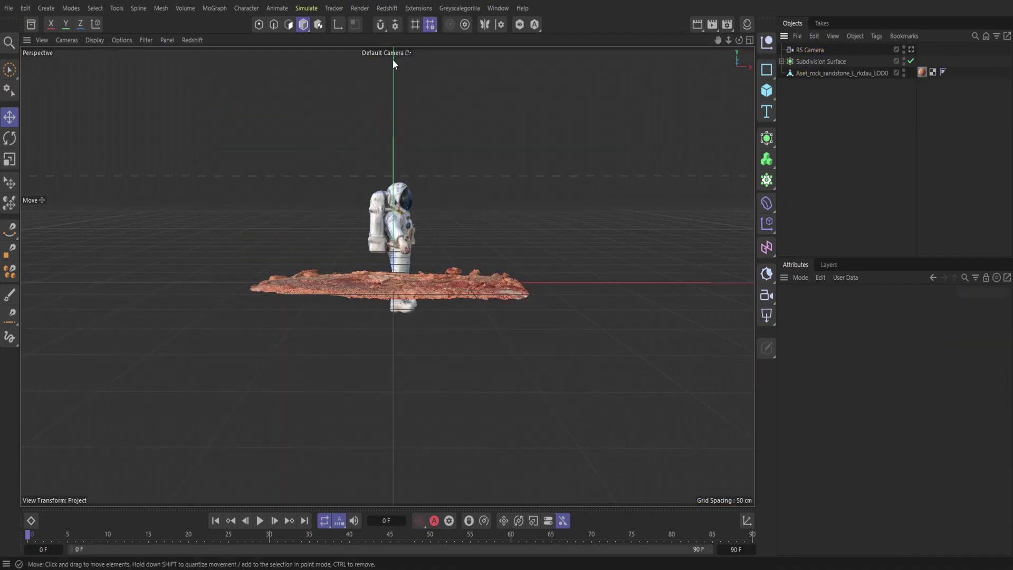
click(409, 52)
click(408, 52)
drag(739, 41, 744, 55)
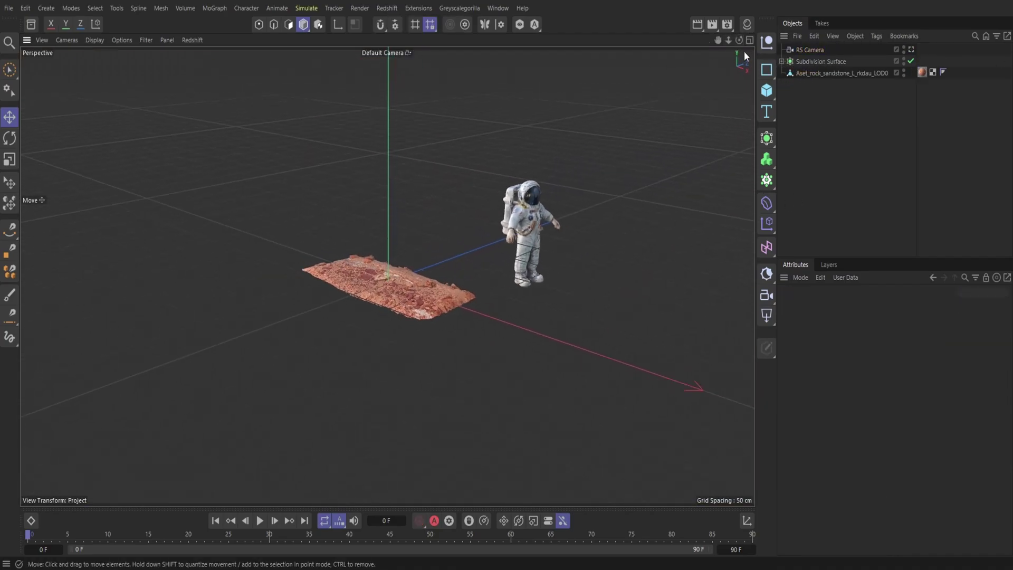
click(535, 216)
key(r)
drag(534, 244, 411, 231)
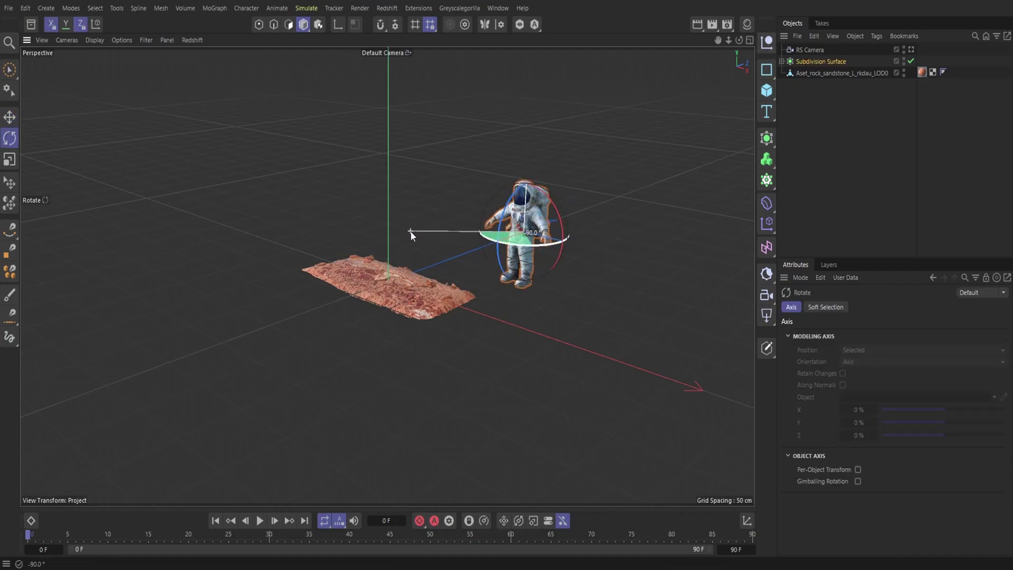
Save the project and scale the sandstone rock up much larger.
click(386, 280)
click(9, 8)
click(26, 159)
click(9, 182)
drag(386, 267, 387, 237)
Move the astronaut over the rock and raise it to stand on top.
click(837, 62)
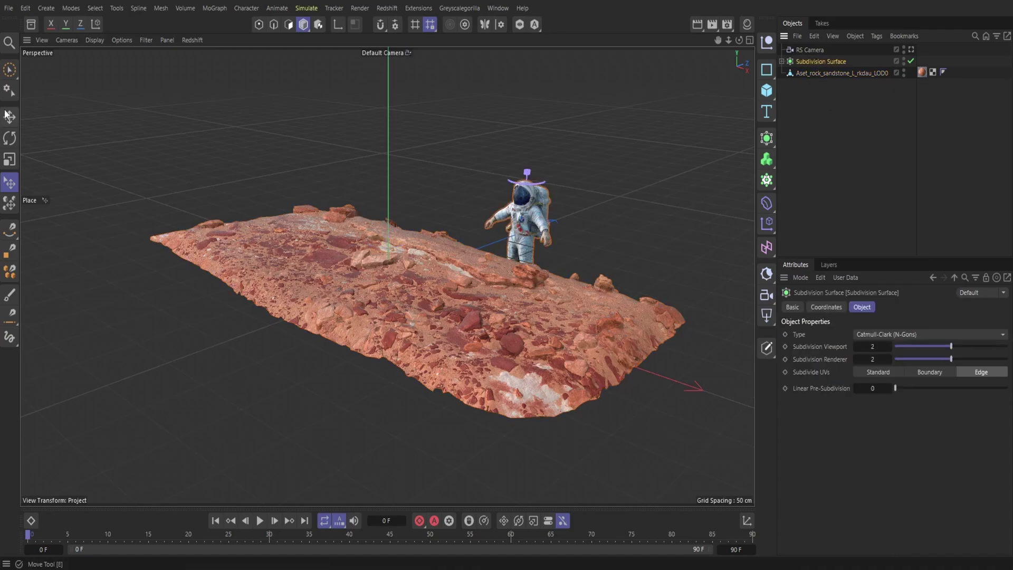
click(9, 116)
drag(472, 248, 326, 301)
drag(374, 242, 373, 173)
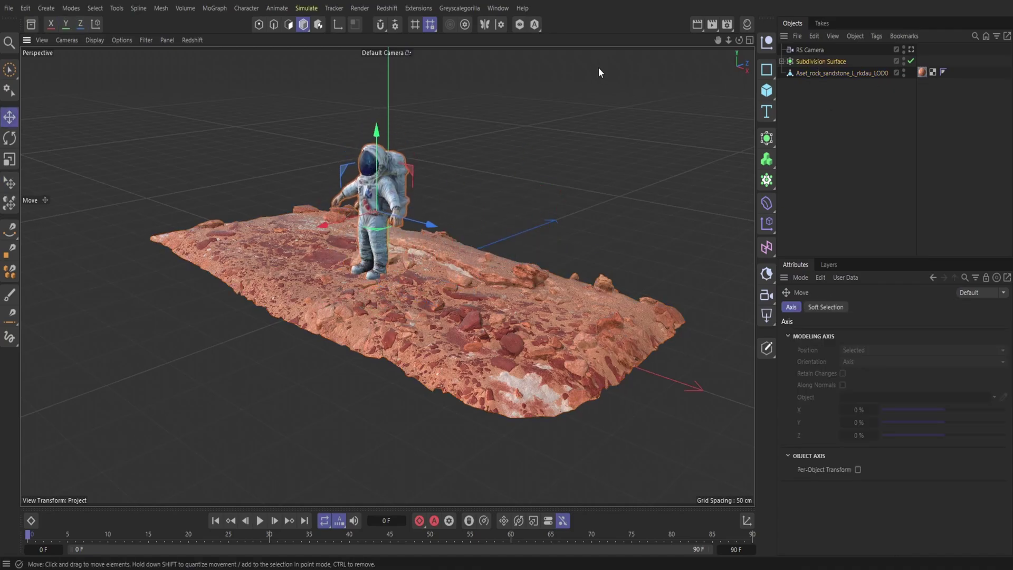
View through the RS Camera and rotate the astronaut -43.6° on Y.
click(911, 49)
mouse_move(718, 40)
mouse_down()
mouse_move(718, 135)
mouse_move(731, 40)
mouse_up()
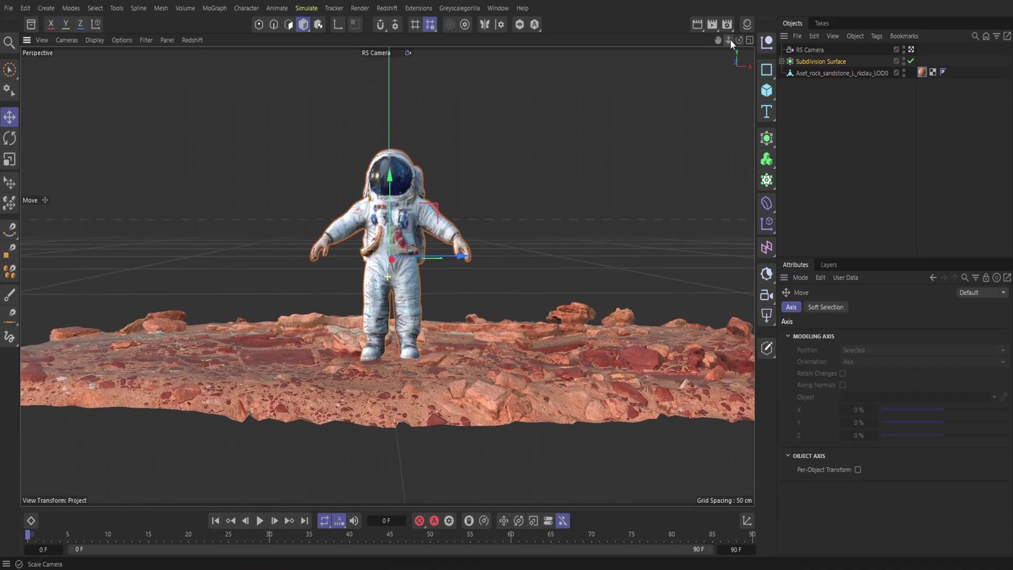
key(r)
drag(429, 257, 356, 267)
Add a Landscape behind the rock, shift it right, and apply Rock_Sandstone to it.
drag(767, 91, 884, 193)
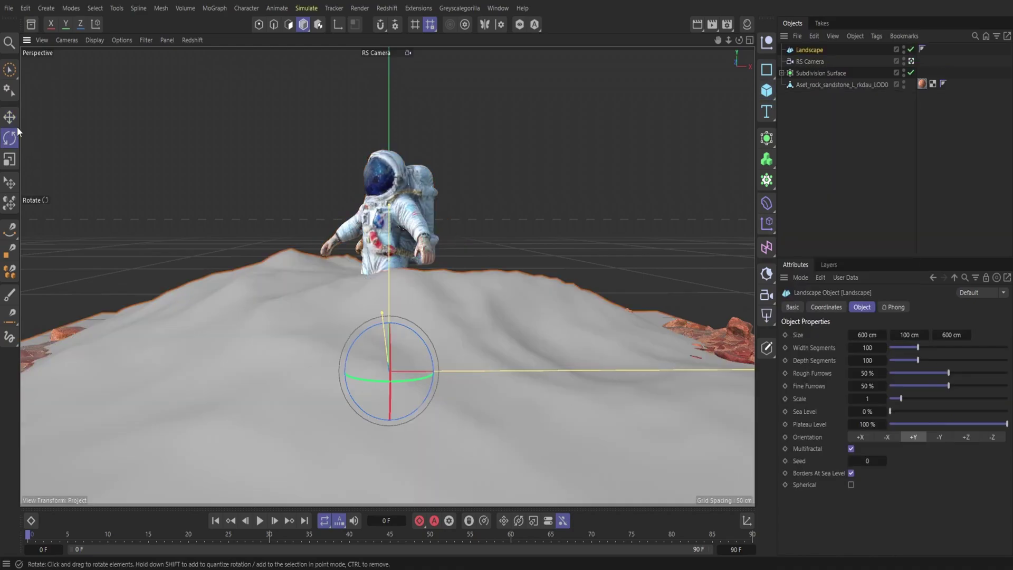
click(11, 119)
drag(387, 354, 371, 320)
drag(445, 323, 595, 324)
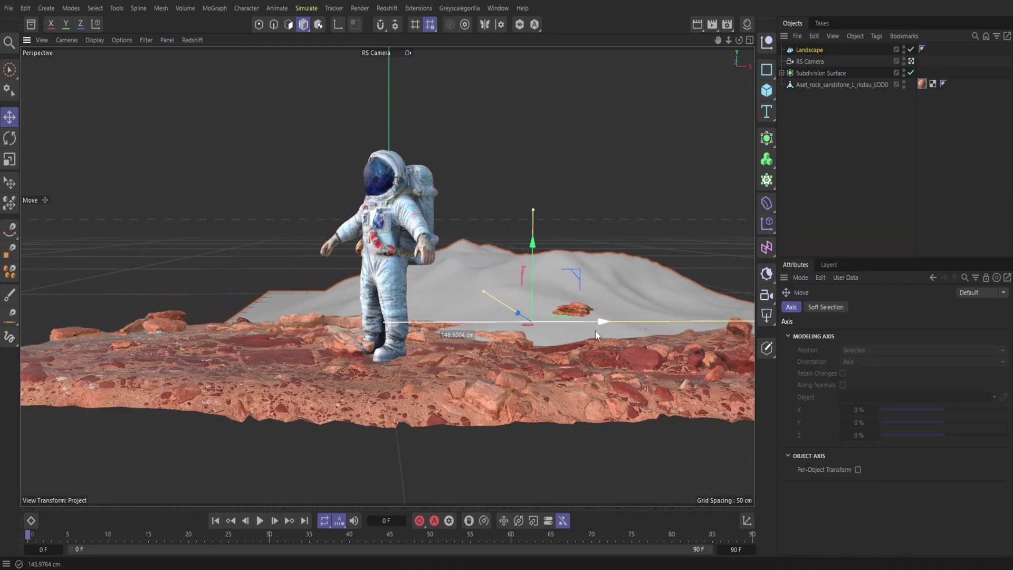
click(747, 25)
drag(679, 92, 496, 288)
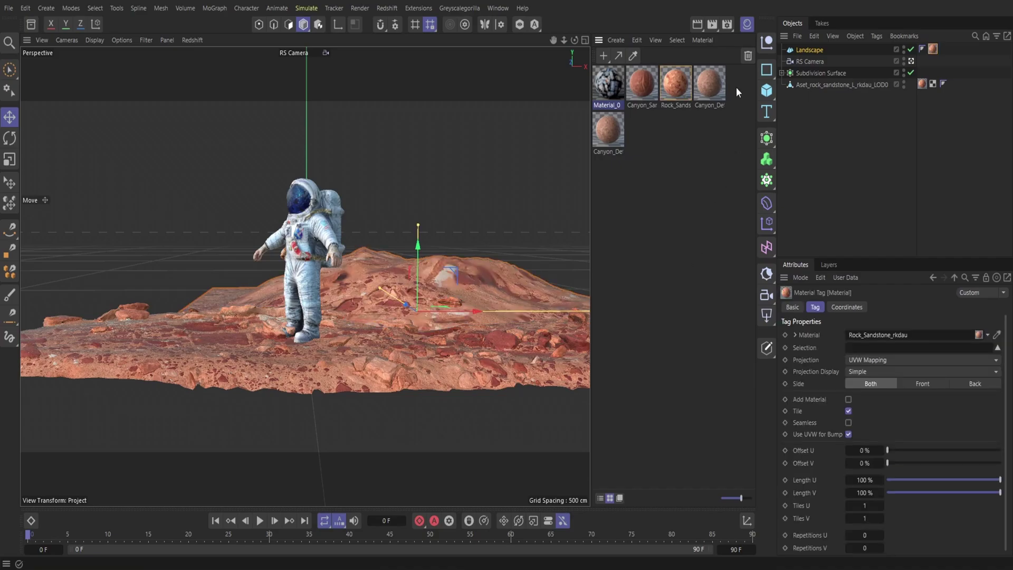
Duplicate the landscape as Landscape.1 and replace its material with the canyon sandstone.
right_click(810, 50)
click(833, 100)
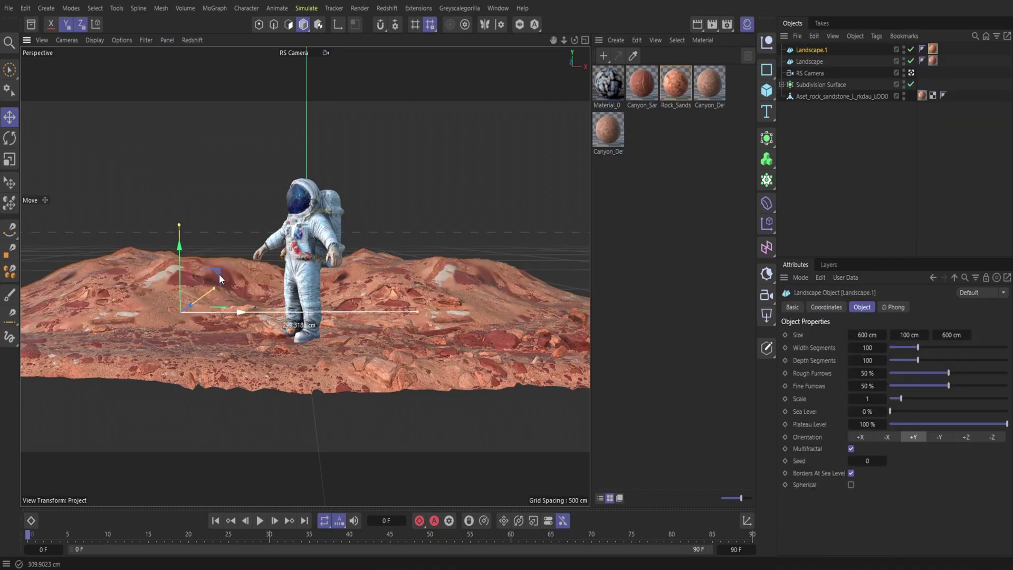
click(934, 50)
key(Delete)
drag(648, 89, 810, 52)
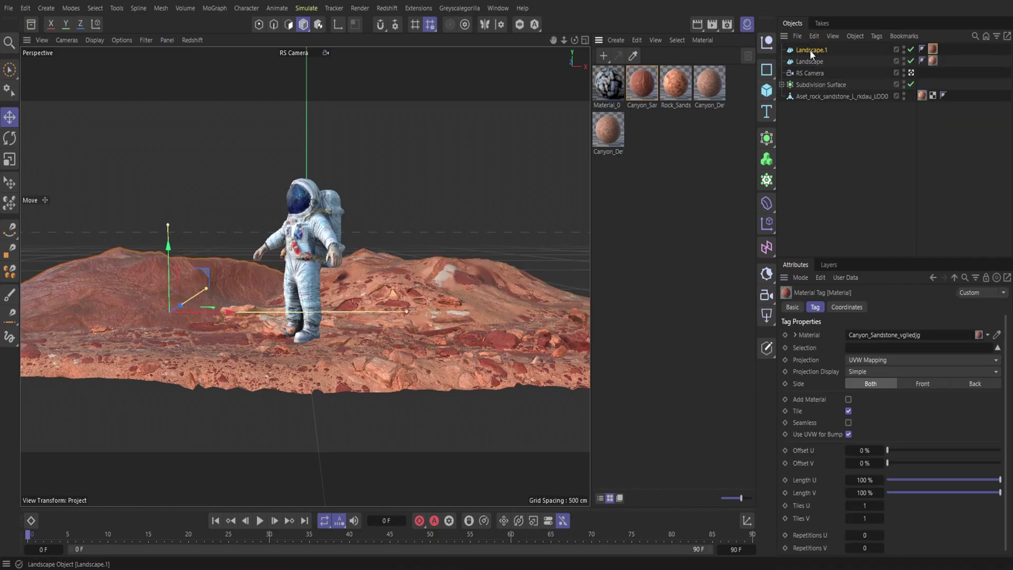
click(815, 50)
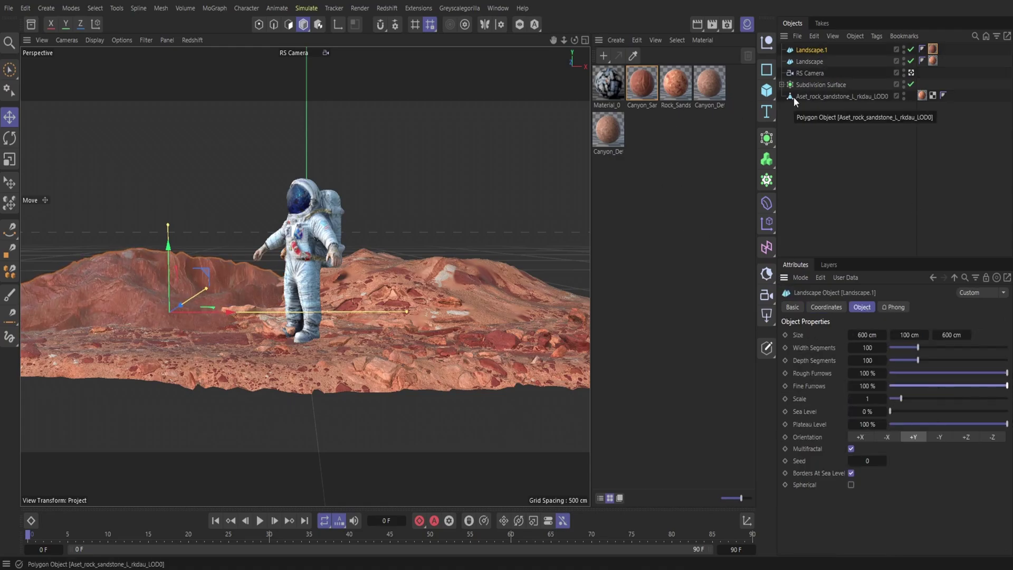
Add an RS Sky object to the scene from the Redshift menu.
click(747, 26)
click(387, 8)
mouse_move(408, 31)
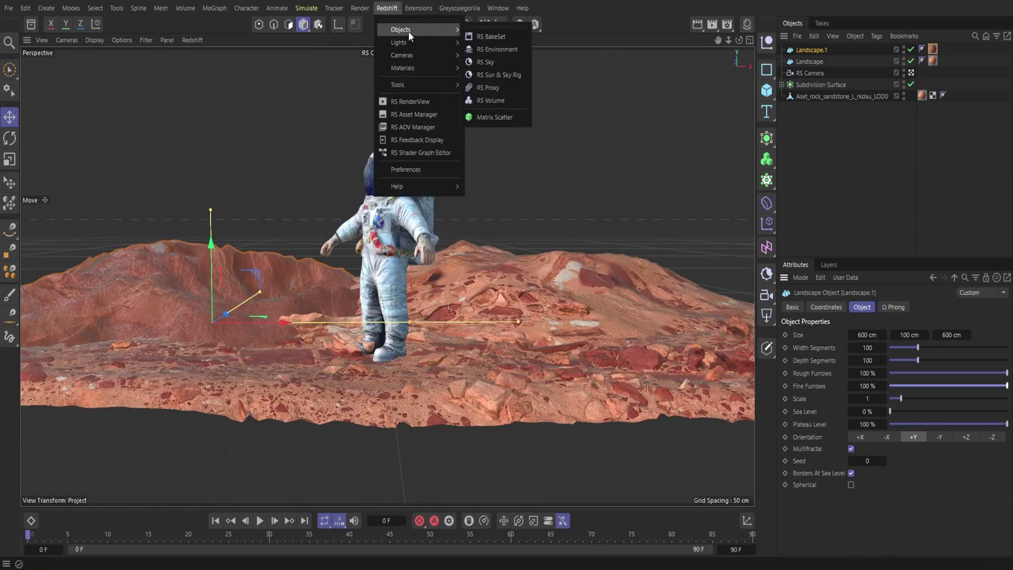
click(510, 73)
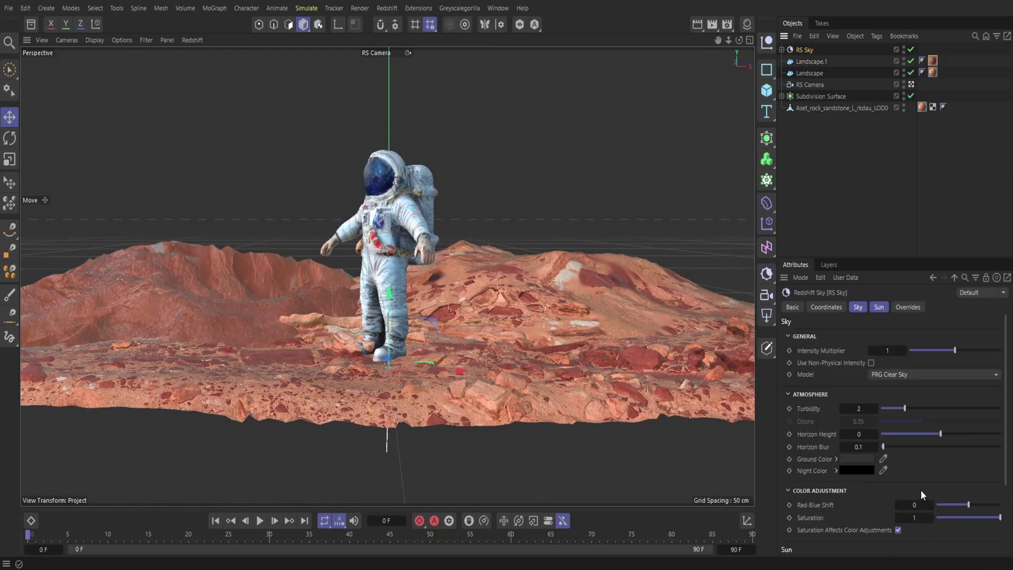
Dock the Redshift RenderView beside the viewport, rendering through RS Camera.
click(9, 8)
click(429, 30)
drag(449, 104, 118, 95)
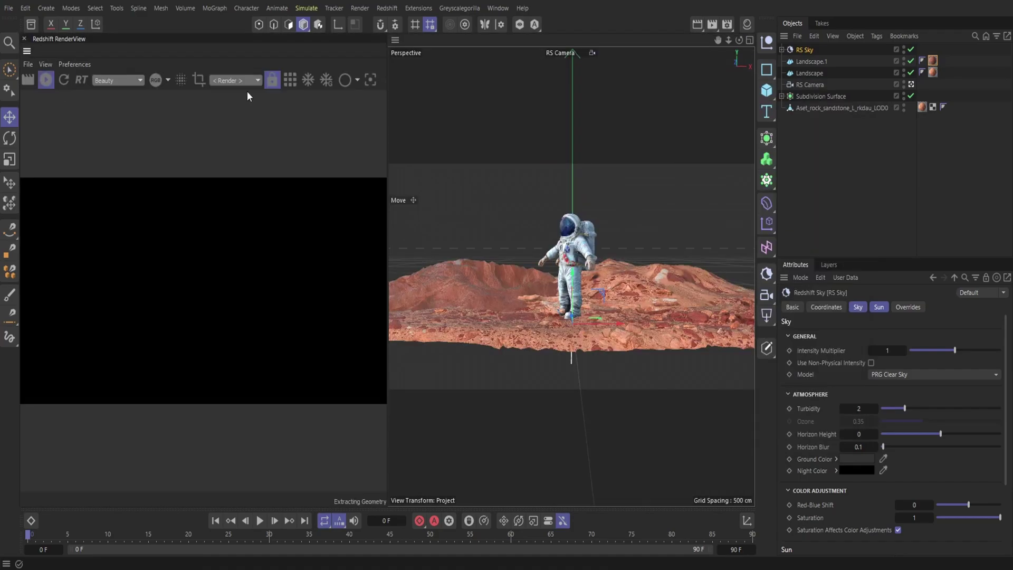
click(242, 81)
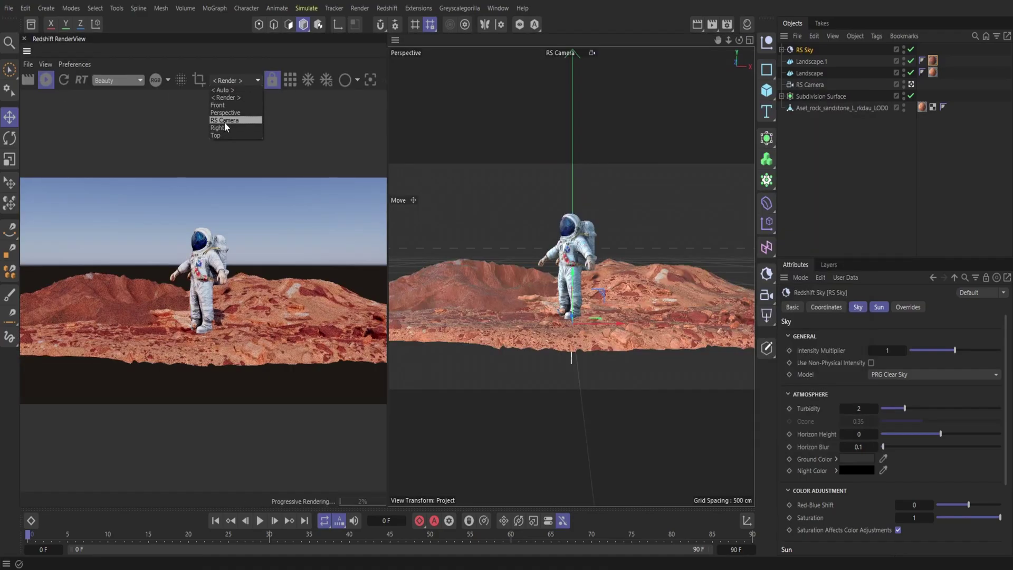
click(223, 121)
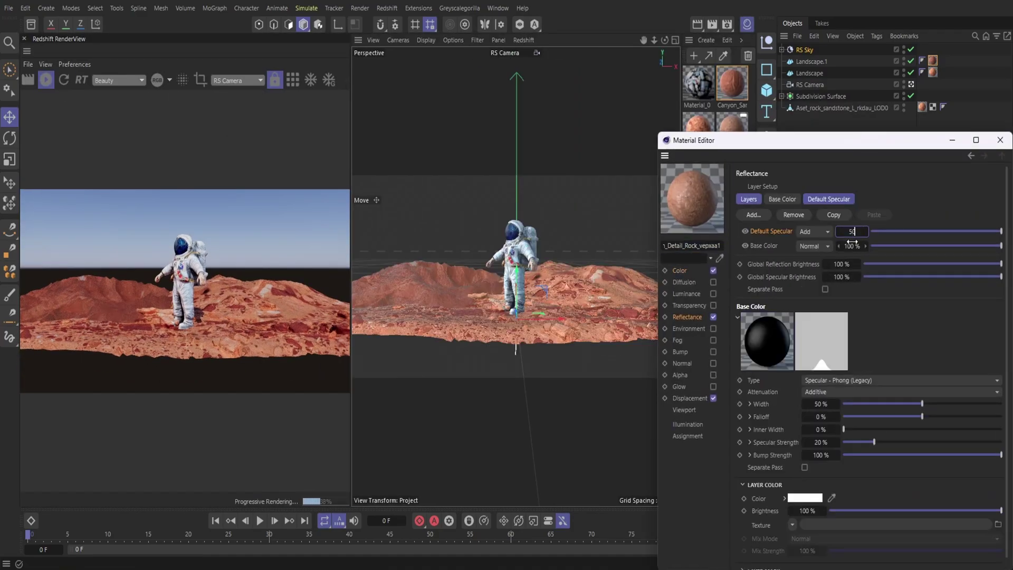
Set the canyon detail material's reflectance strength values to 50%.
key(Tab)
text(50)
key(Tab)
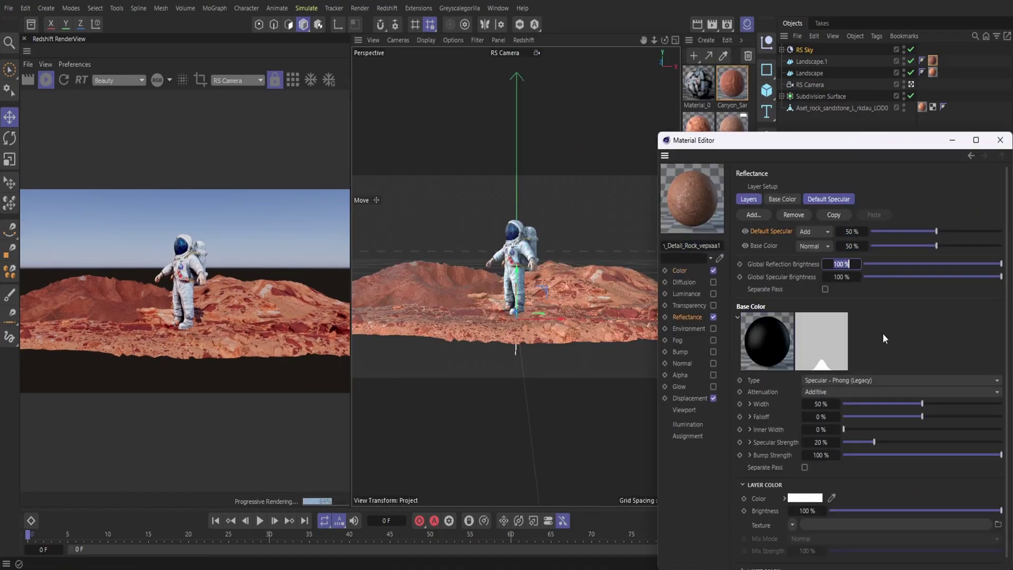
text(50)
key(Tab)
text(50)
click(1000, 140)
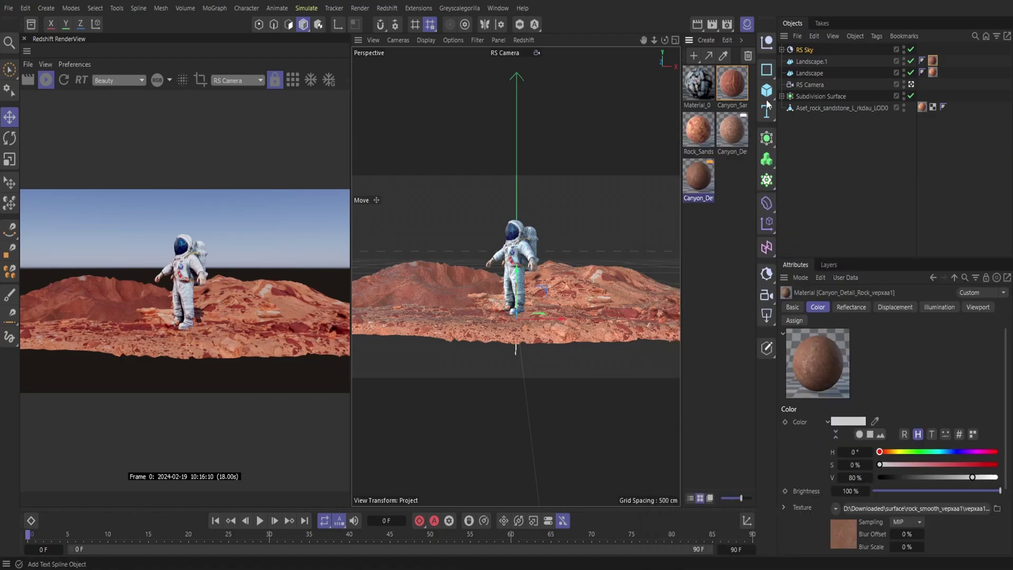
Set the second canyon detail material's specular, reflection and brightness values to 50%.
double_click(731, 130)
double_click(851, 226)
text(50)
click(851, 241)
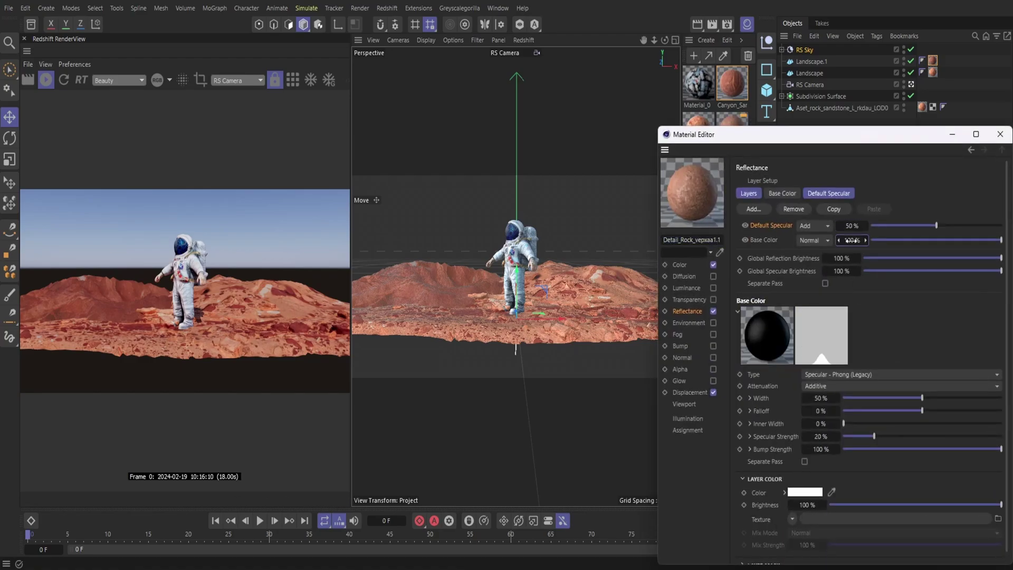
click(852, 240)
text(50)
key(Tab)
text(50)
key(Tab)
text(50)
key(Return)
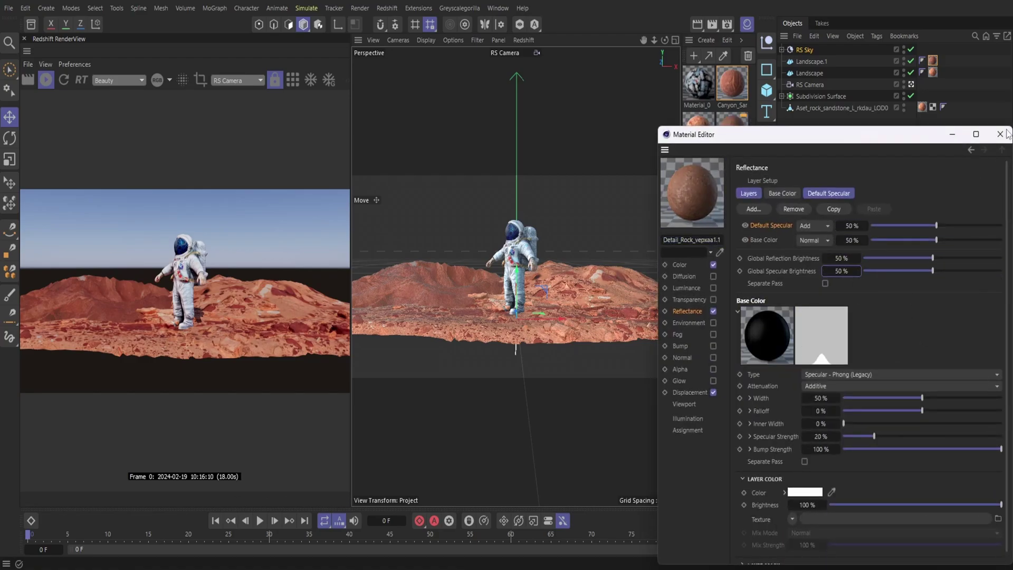
click(1000, 134)
Set Rock_Sandstone's reflectance strengths and specular brightness to 50%.
double_click(698, 127)
double_click(838, 217)
text(50)
key(Tab)
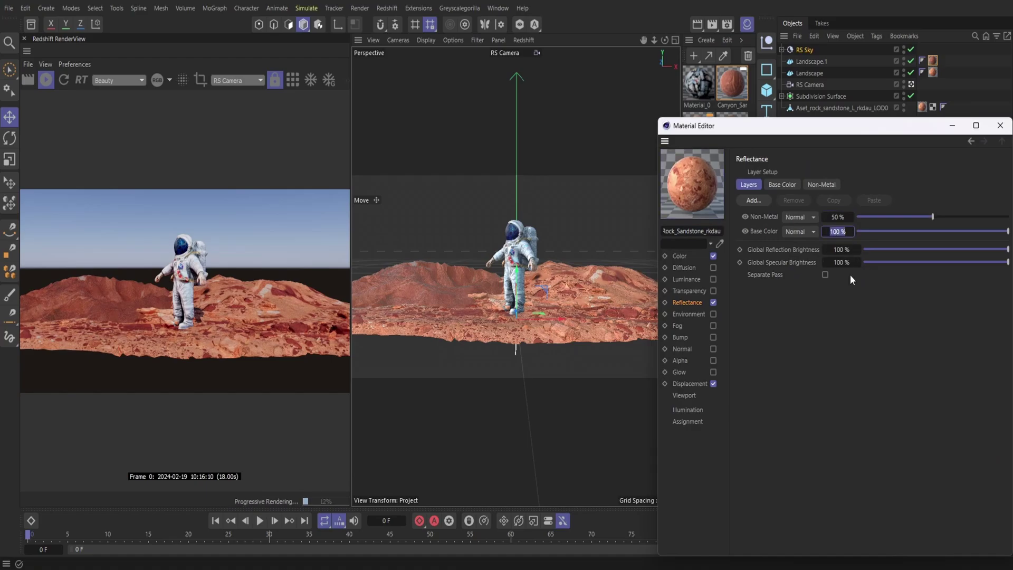
text(50)
key(Tab)
text(50)
key(Tab)
text(50)
key(Return)
click(1000, 125)
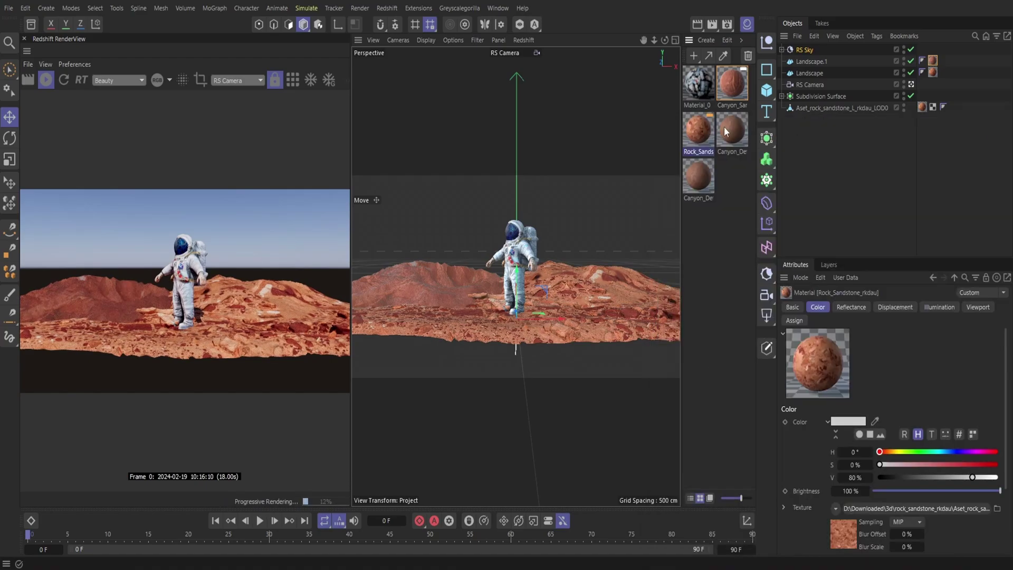
Give the RS Sky a peach Sun Tint and tilt the sun lower.
click(813, 72)
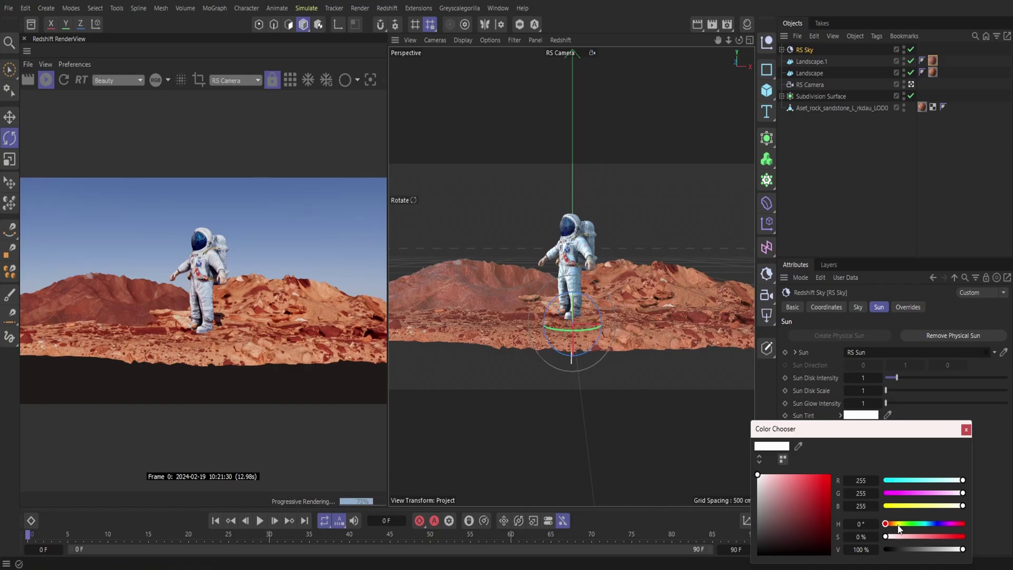
click(894, 524)
click(780, 478)
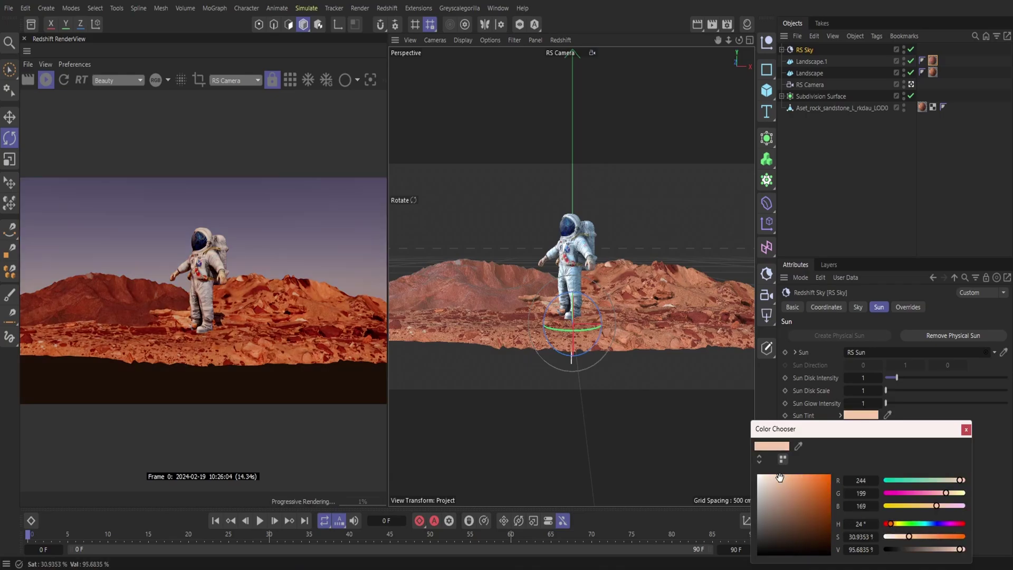
click(963, 429)
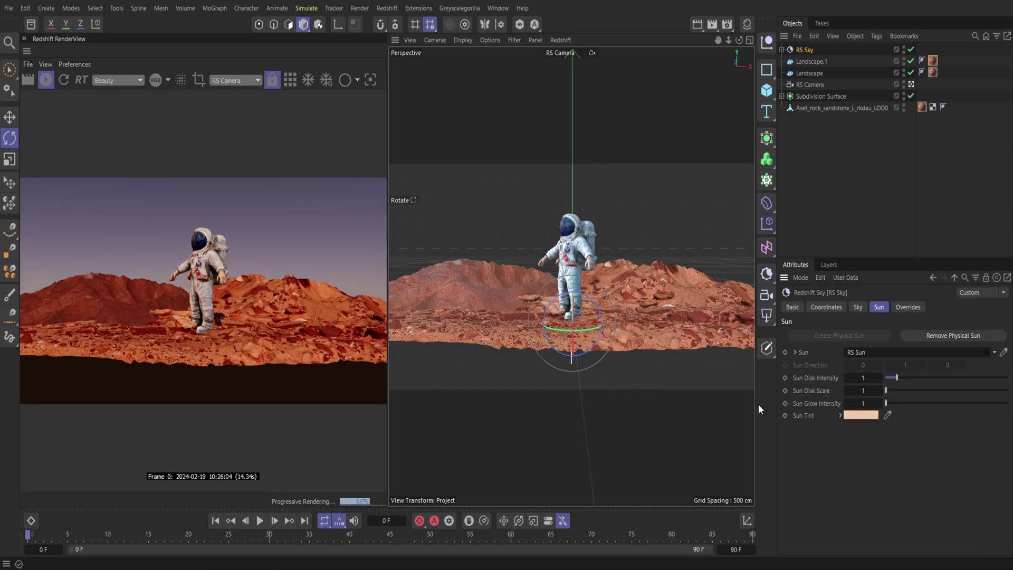
mouse_move(584, 338)
mouse_down()
mouse_move(599, 381)
mouse_move(600, 330)
mouse_up()
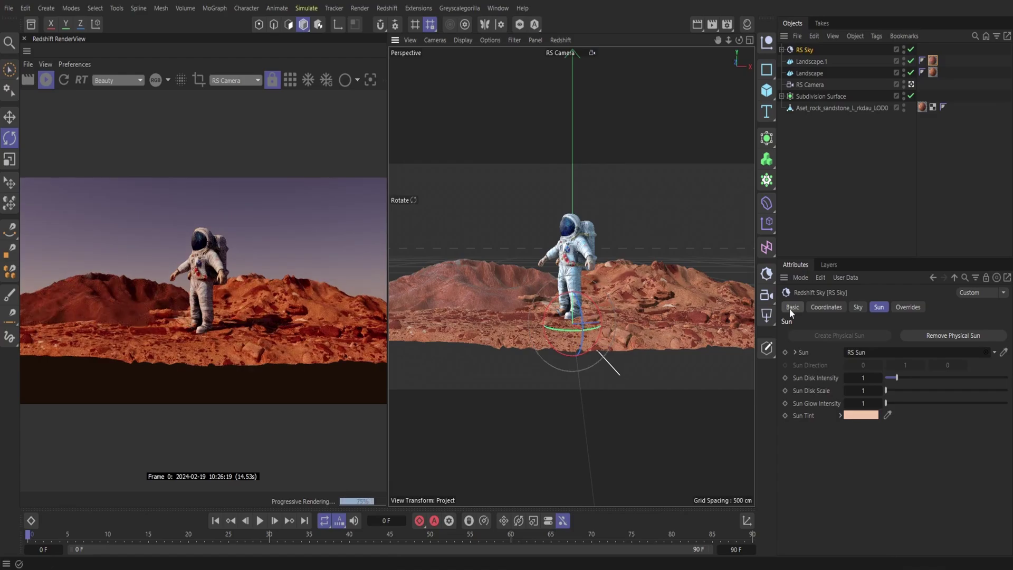
click(387, 8)
Add an RS Environment with 0.001 scattering, about 0.5 anisotropy and an orange tint.
mouse_move(407, 42)
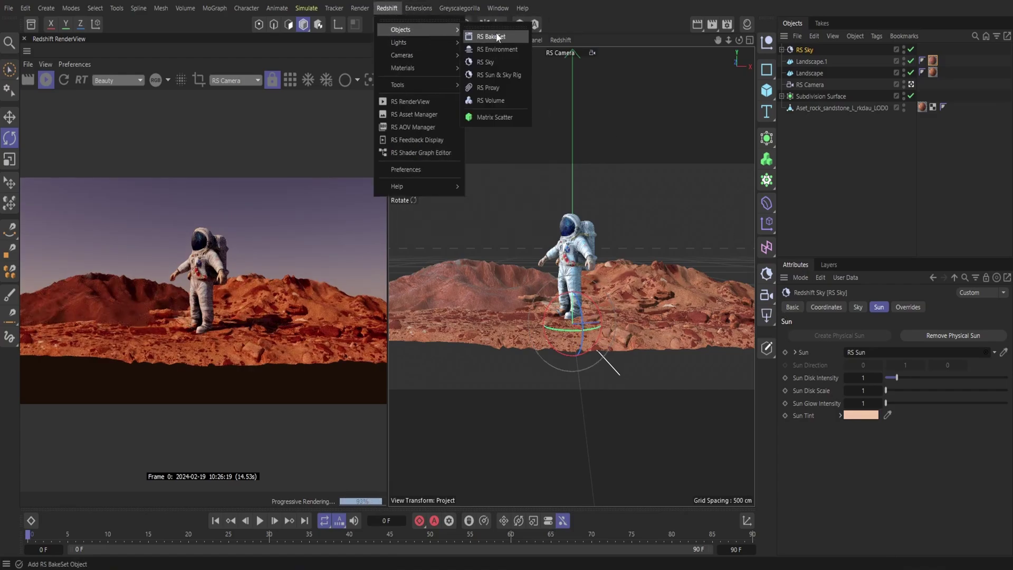
click(488, 31)
text(.001)
key(Return)
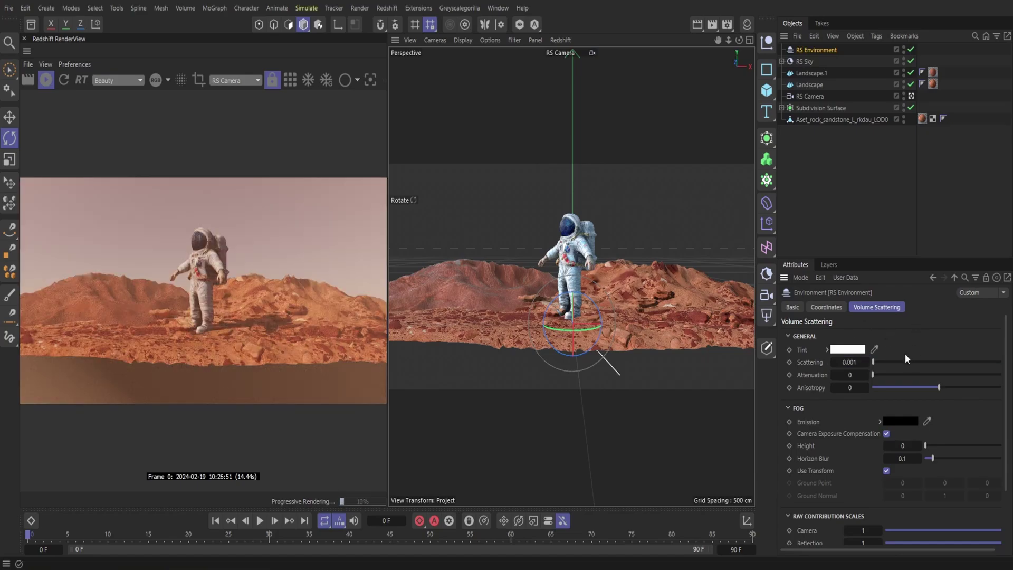
drag(892, 391, 967, 400)
click(848, 349)
click(878, 458)
mouse_move(763, 415)
mouse_down()
mouse_move(814, 414)
mouse_move(796, 445)
mouse_move(807, 413)
mouse_up()
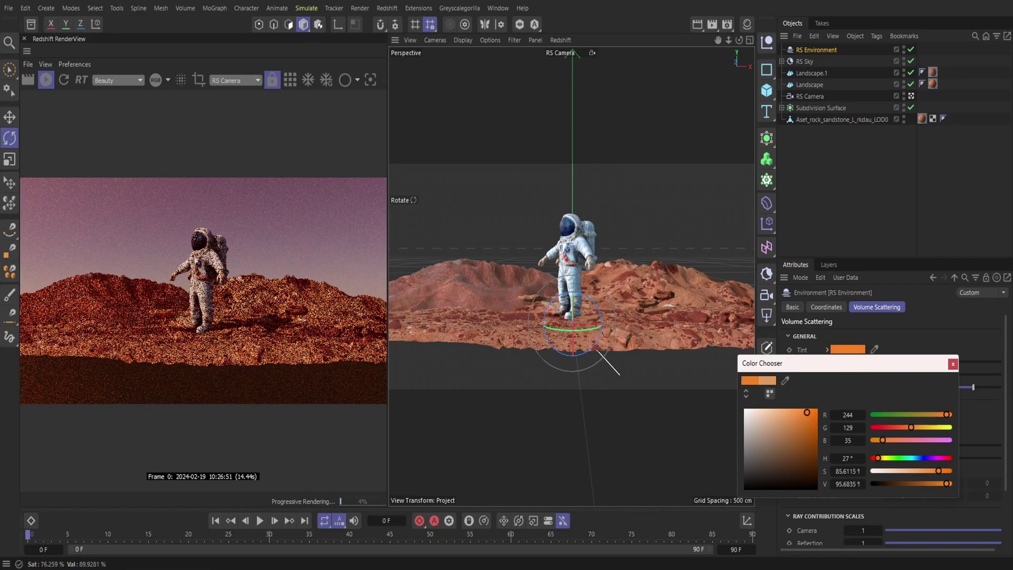
click(879, 458)
click(953, 363)
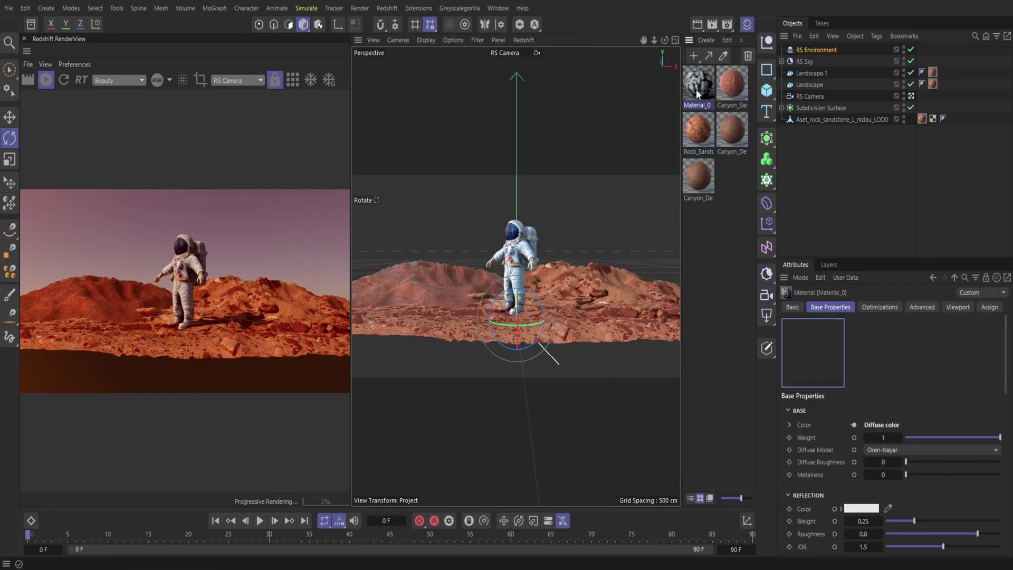
Set Material_0's Reflection Color to a pale peach in its node graph.
double_click(696, 90)
click(890, 340)
click(916, 448)
click(817, 404)
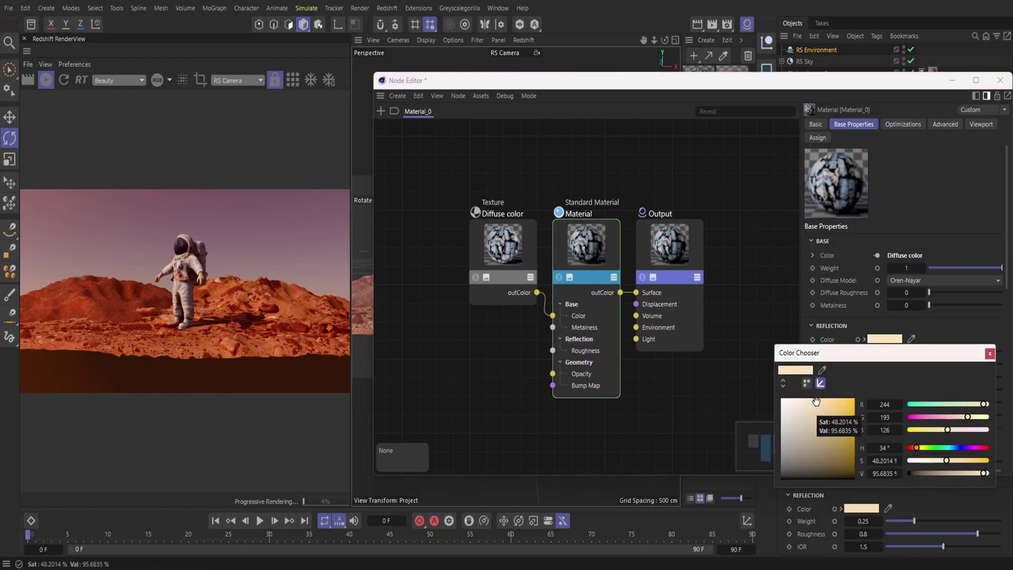
click(990, 353)
scroll(964, 388, down, 5)
Pick a pale Coat Color for Material_0 and close the Node Editor.
click(885, 422)
click(920, 532)
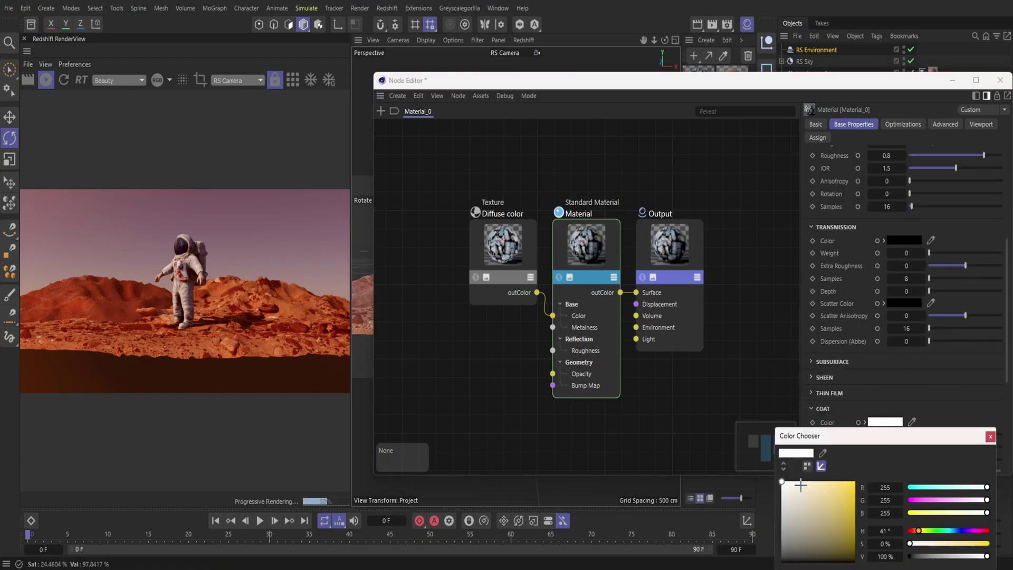
click(801, 485)
click(989, 436)
scroll(993, 406, down, 3)
scroll(992, 403, up, 10)
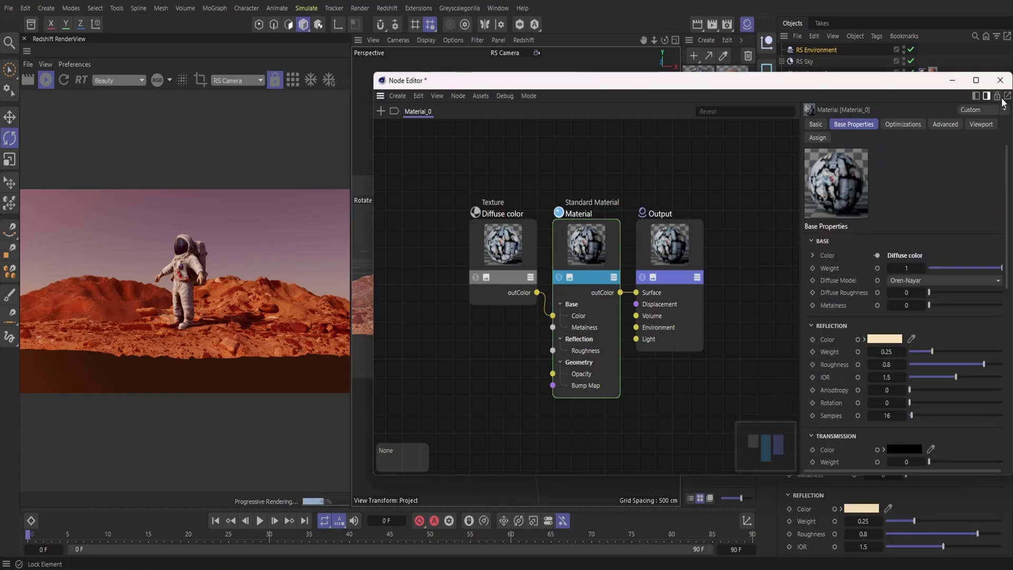
click(1000, 80)
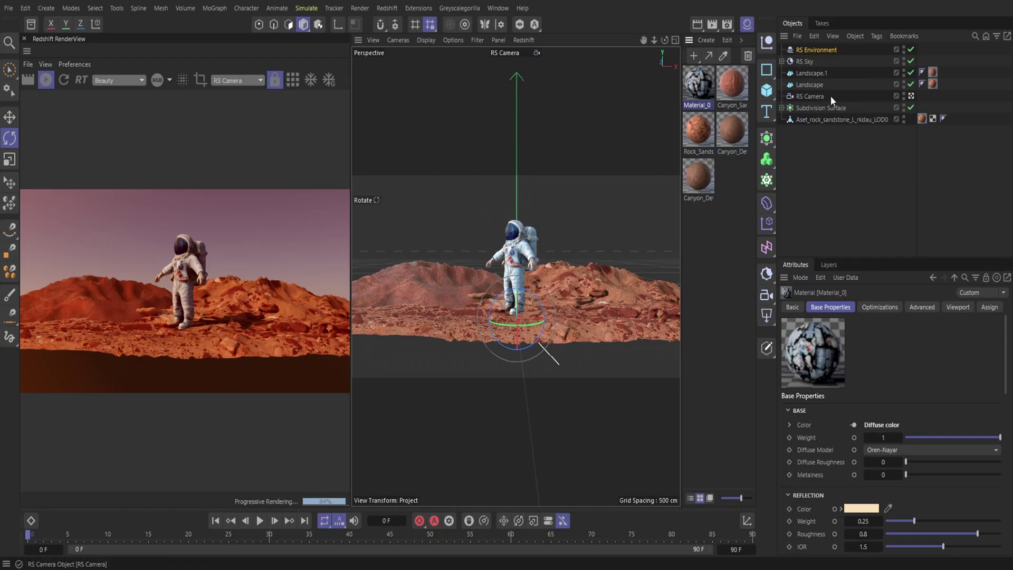
Tag both landscapes with Redshift Object tags enabling tessellation and displacement.
click(811, 85)
shift+click(813, 74)
right_click(812, 76)
mouse_move(834, 170)
click(780, 216)
click(857, 307)
click(821, 348)
click(890, 377)
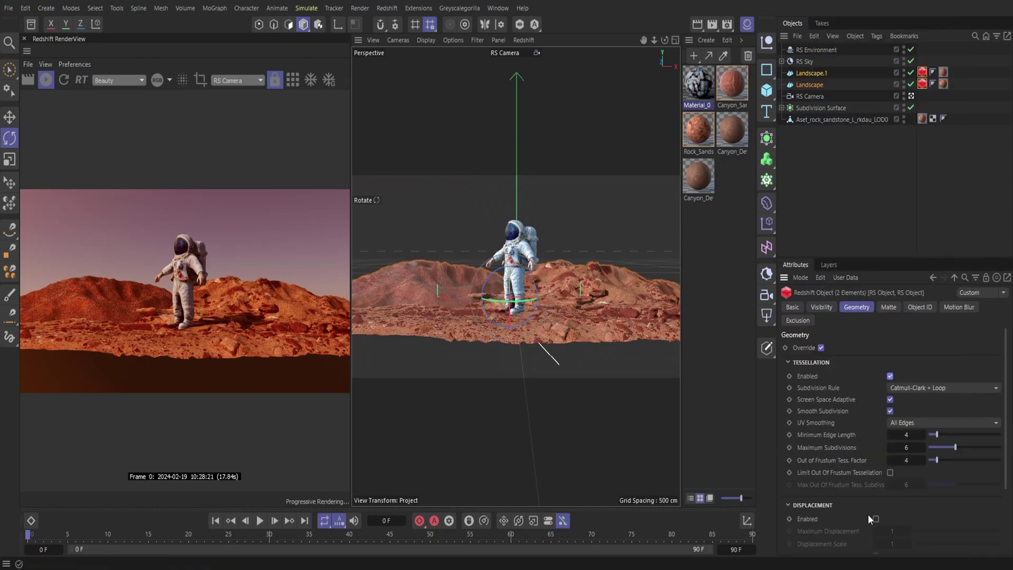
click(874, 519)
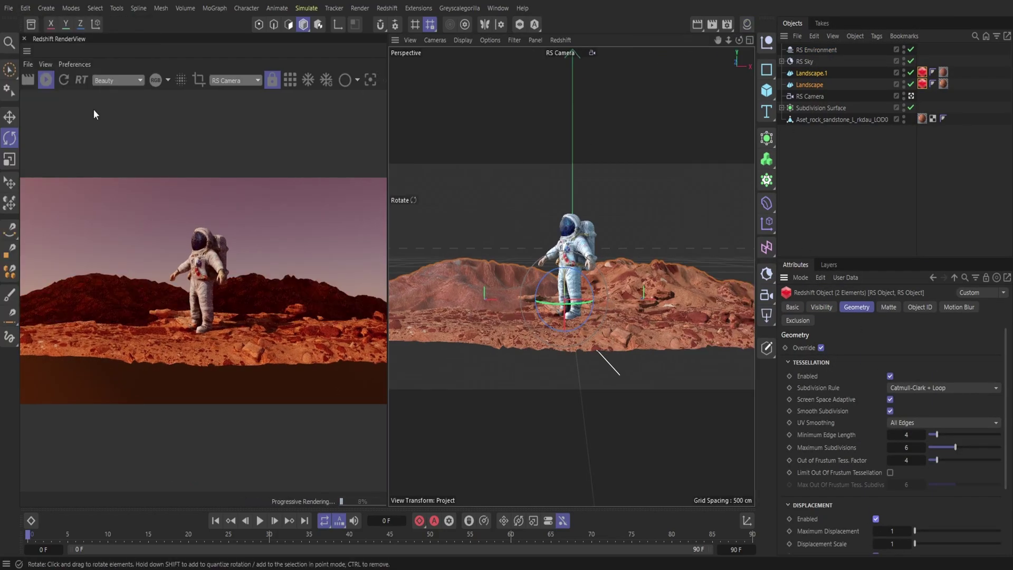
click(64, 80)
Raise Landscape.1's width segments to 400.
click(654, 315)
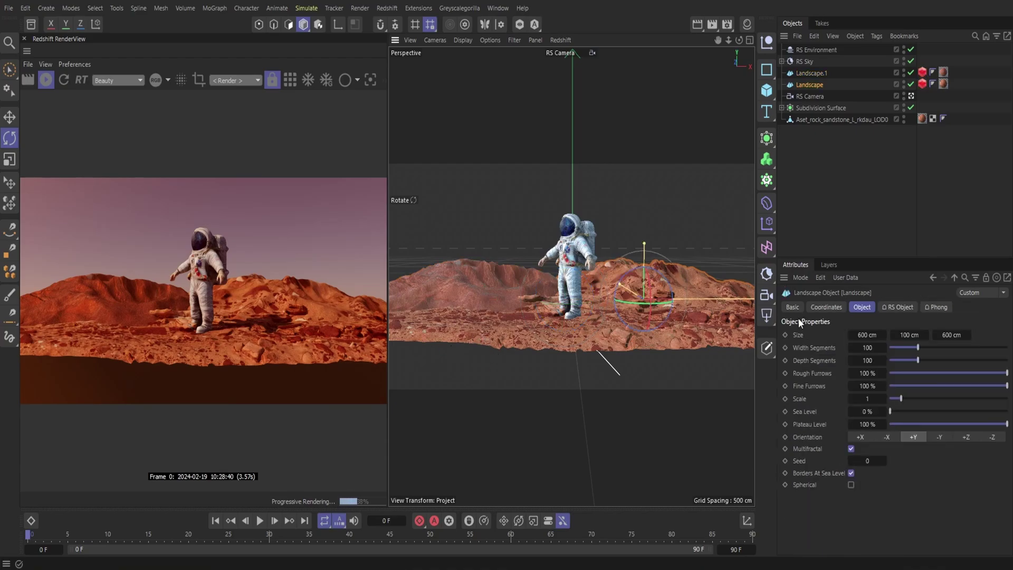
click(1007, 347)
click(500, 306)
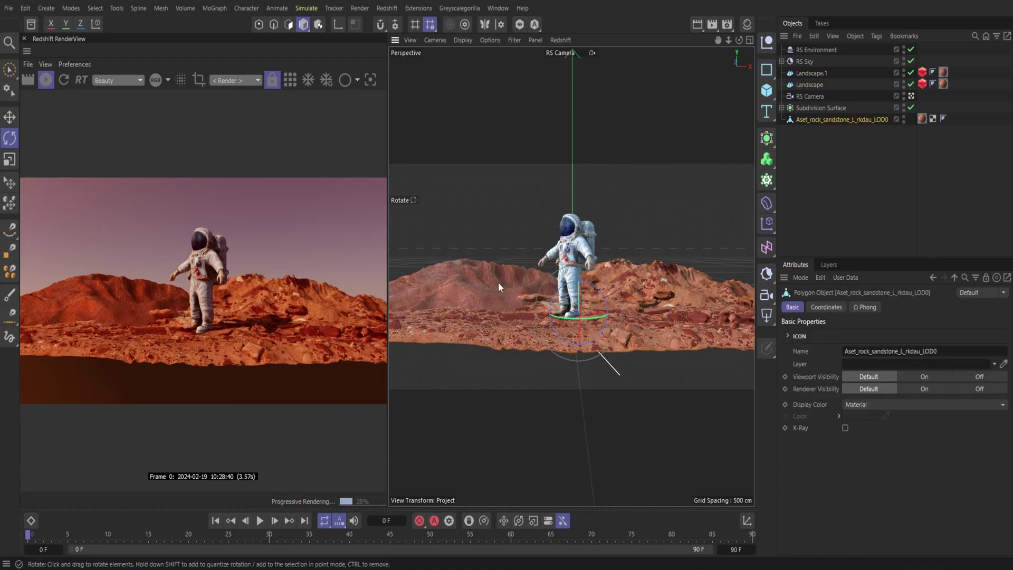
click(497, 284)
click(812, 73)
click(1007, 360)
click(1007, 348)
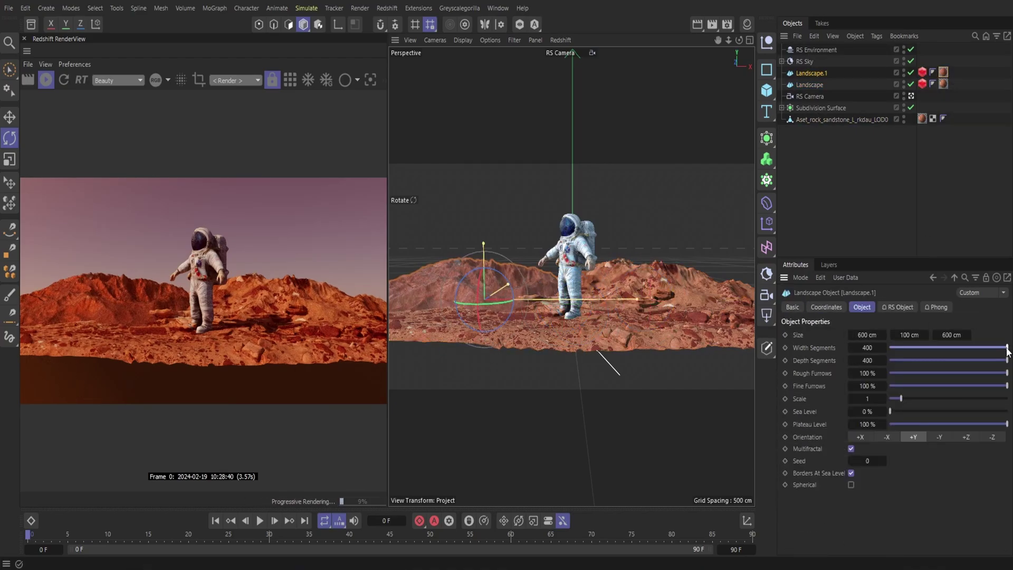
drag(972, 353, 1005, 368)
Enter Landscape.1's depth segments and keep its terrain scale at 1.
click(867, 361)
text(40)
drag(905, 400, 905, 401)
double_click(867, 399)
text(1)
key(Return)
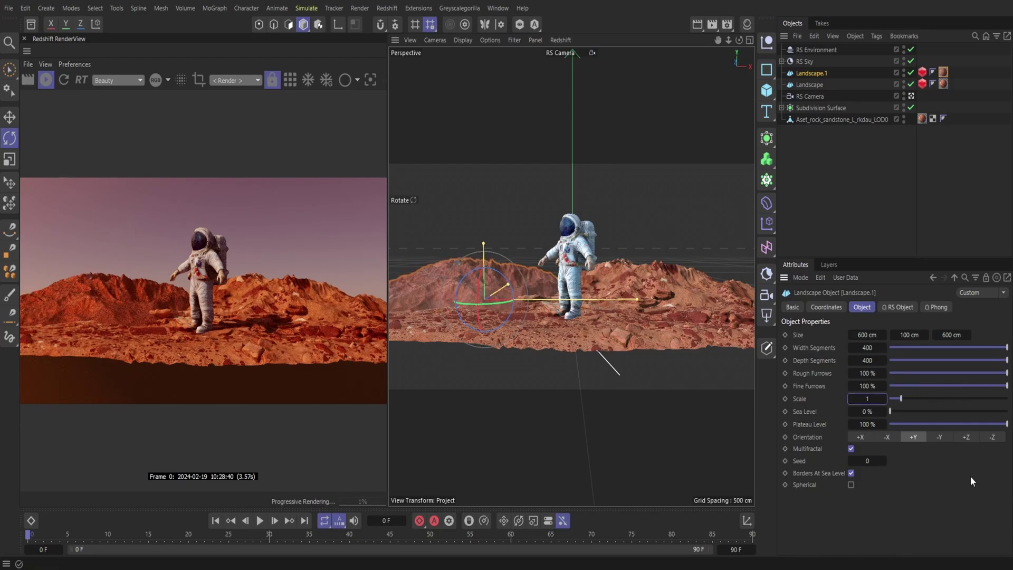
Lower Rough Furrows to 62% on Landscape.1 and the original Landscape.
drag(1007, 374, 963, 376)
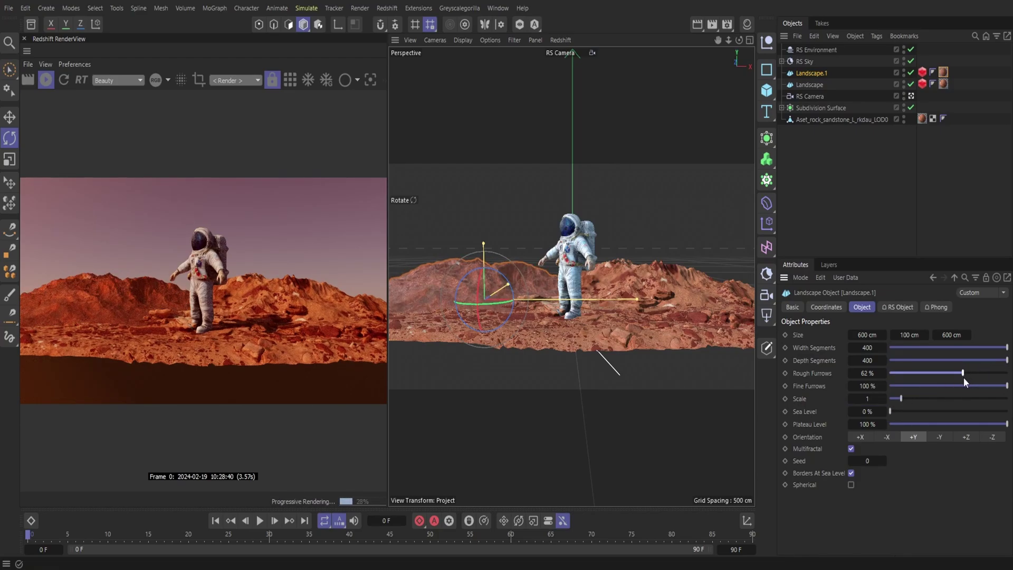
click(680, 296)
double_click(867, 374)
text(62)
key(Return)
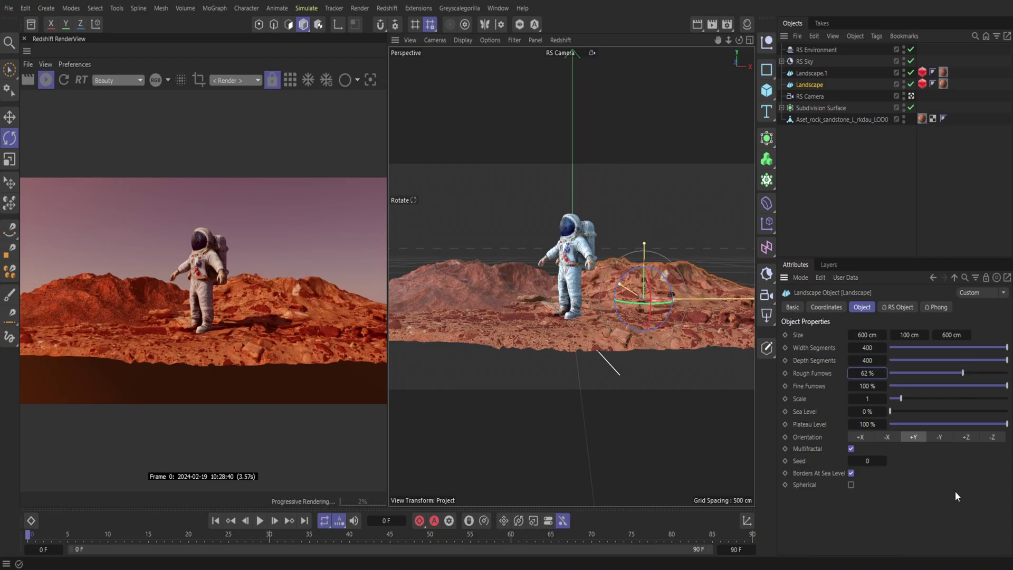
click(747, 24)
Restore the landscape's deleted material tag and refresh the live render.
click(813, 74)
click(944, 84)
key(Delete)
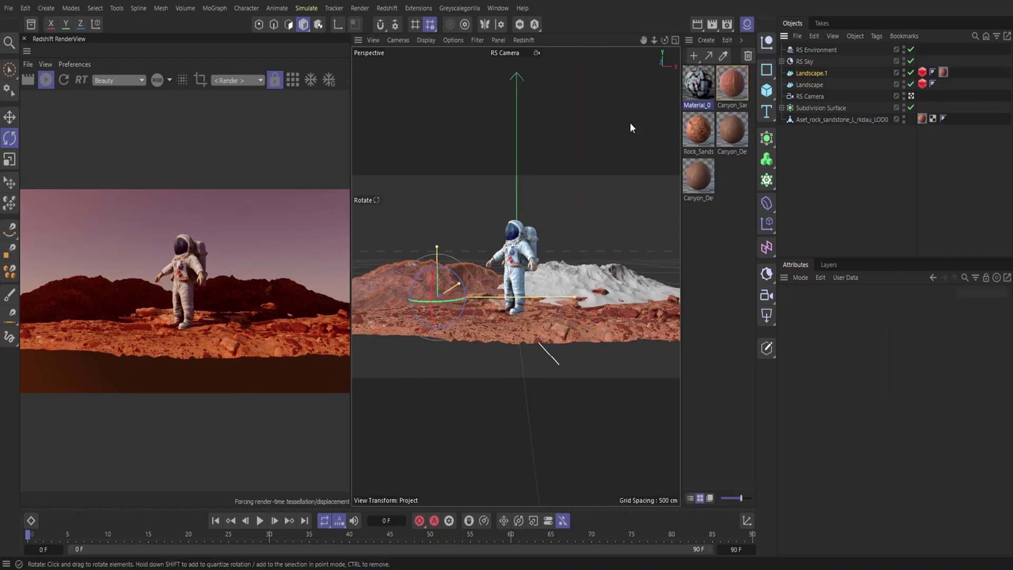
key(ctrl+z)
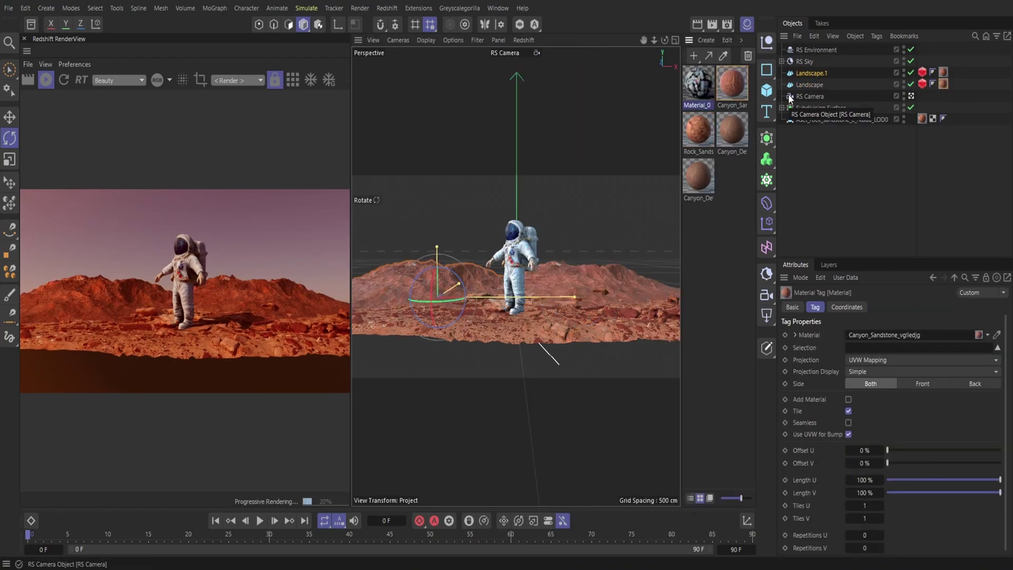
click(747, 24)
click(64, 80)
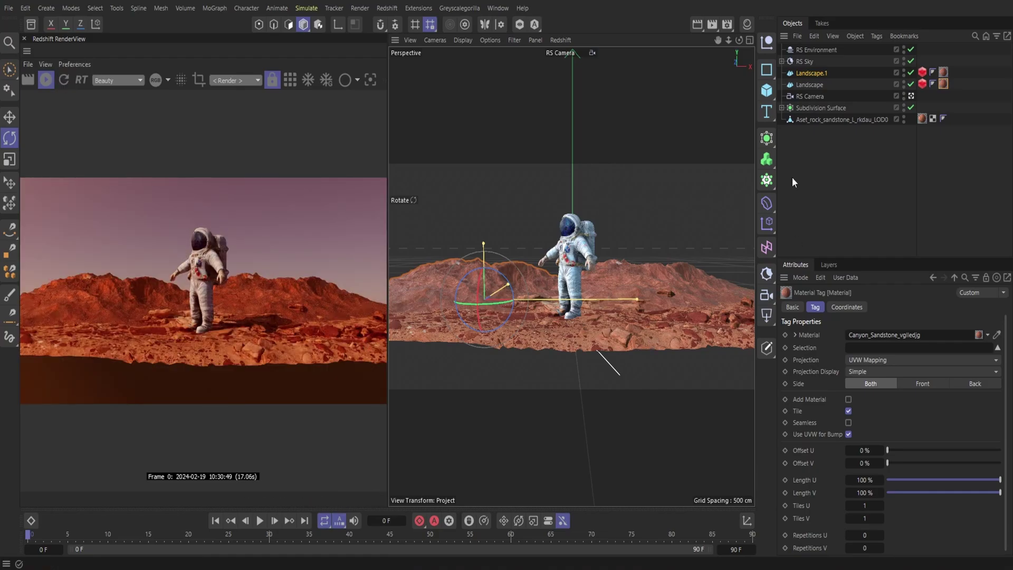
Duplicate the landscape as Landscape.2, change its seed, and slide it forward under the astronaut.
key(ctrl+c)
key(ctrl+v)
key(e)
drag(496, 292, 584, 318)
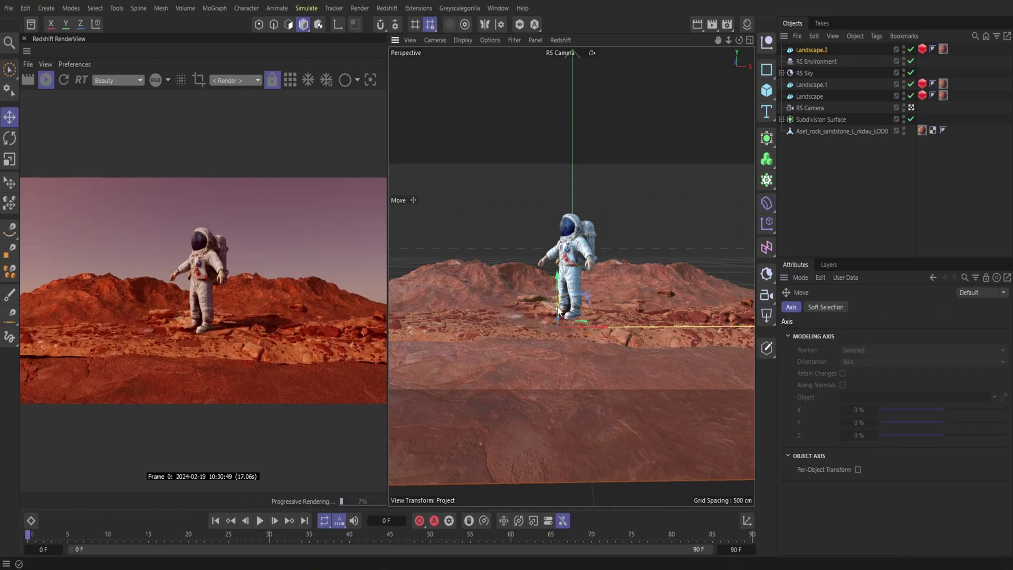
click(810, 49)
click(884, 461)
click(884, 461)
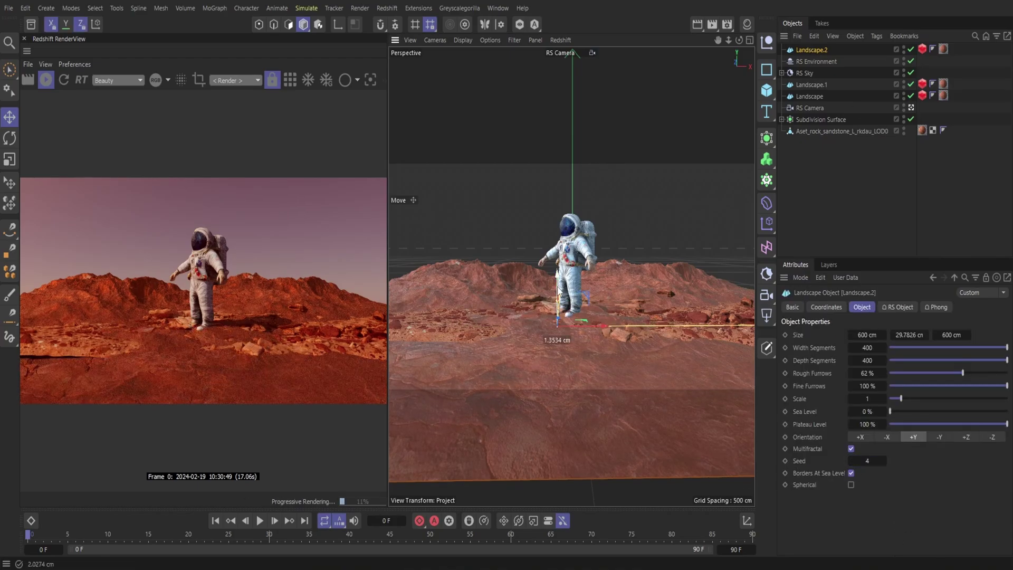
drag(602, 325, 525, 320)
click(713, 337)
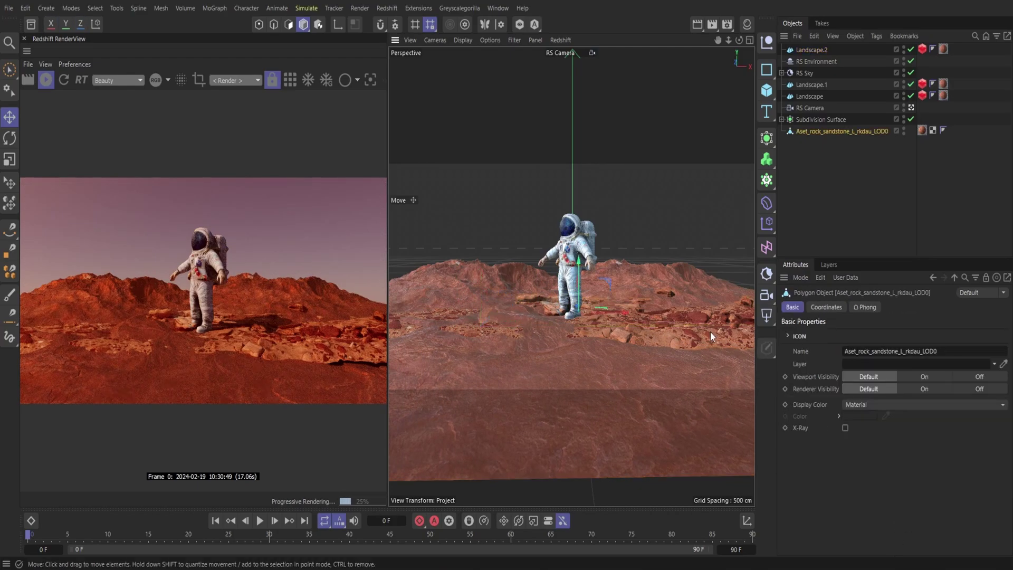
drag(576, 291, 575, 288)
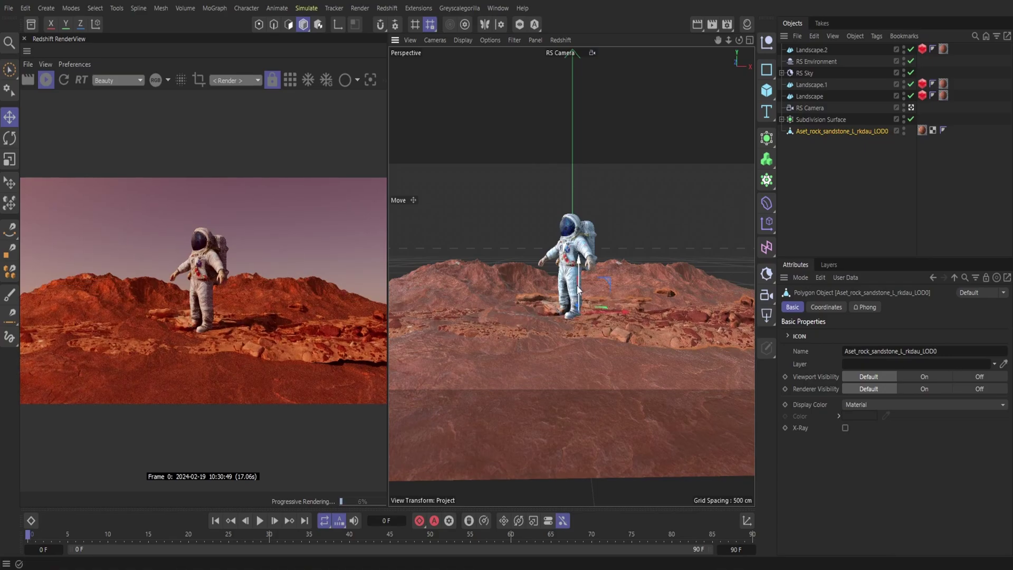
click(475, 300)
drag(524, 325, 585, 333)
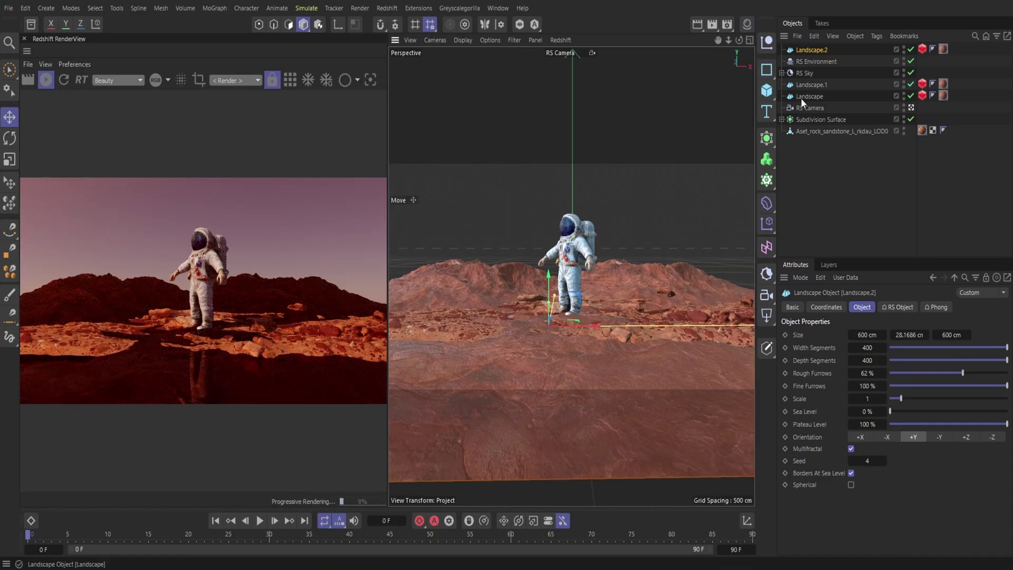
Paste Landscape.3 to the left and replace its material with a canyon rock material.
click(815, 36)
click(828, 85)
key(ctrl+v)
drag(594, 326, 484, 325)
click(941, 52)
key(Delete)
click(746, 24)
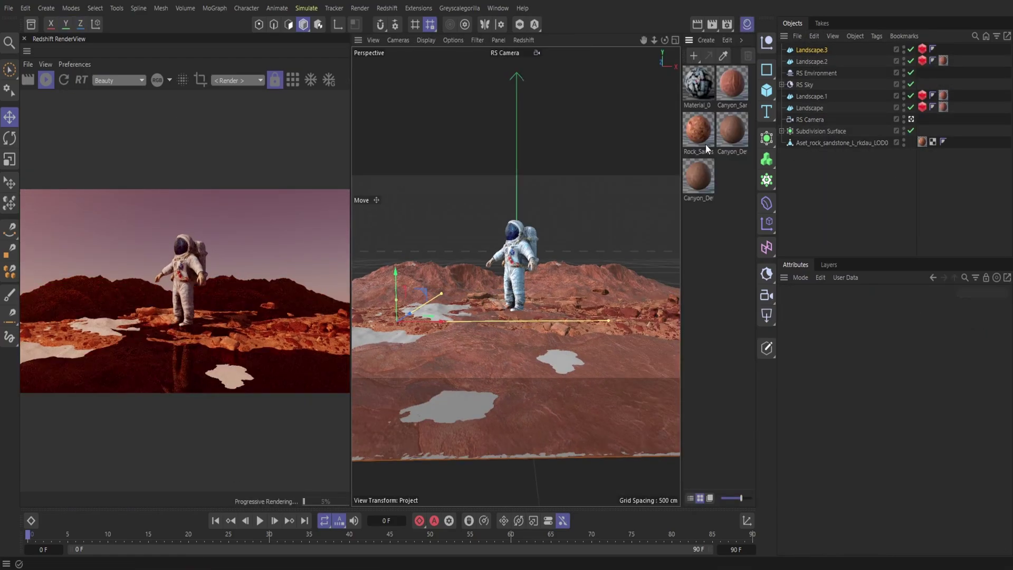
drag(737, 130, 822, 50)
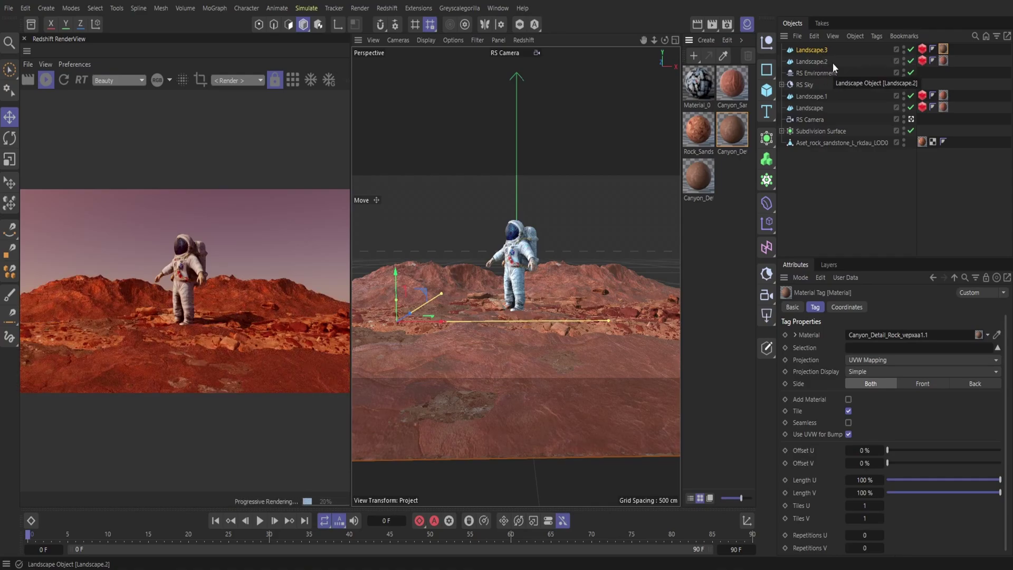
key(Delete)
drag(698, 179, 812, 49)
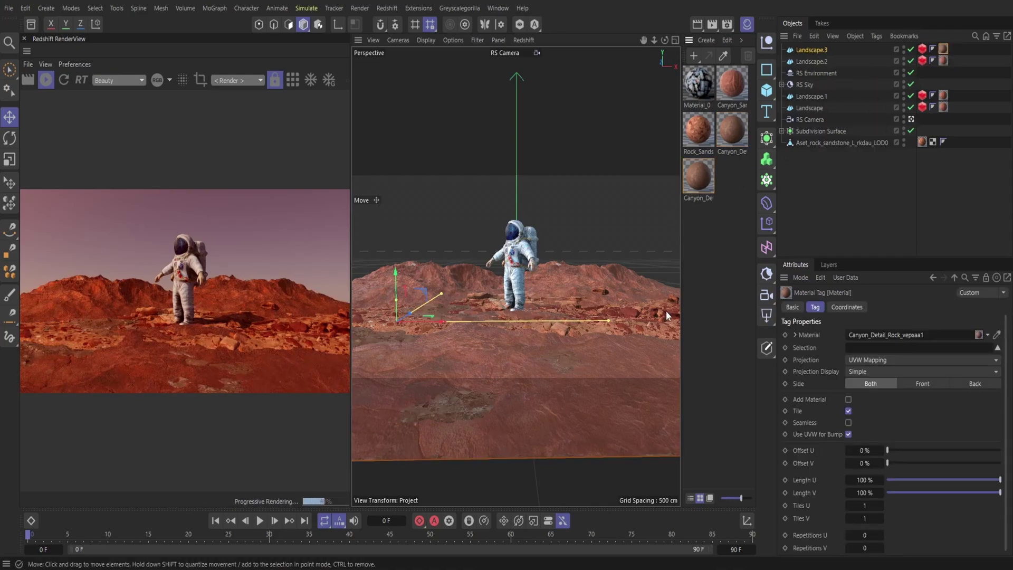
click(746, 24)
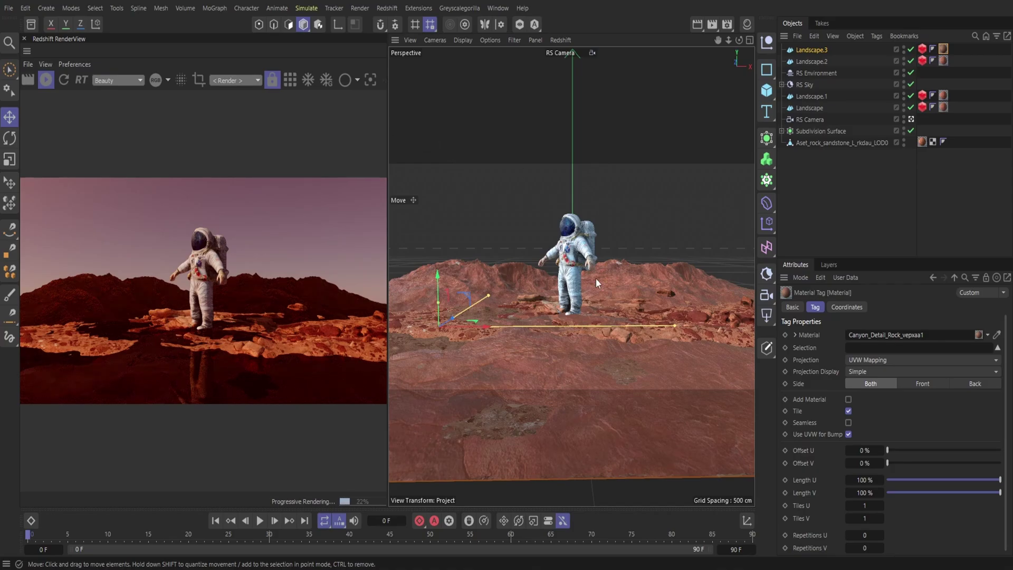
click(65, 81)
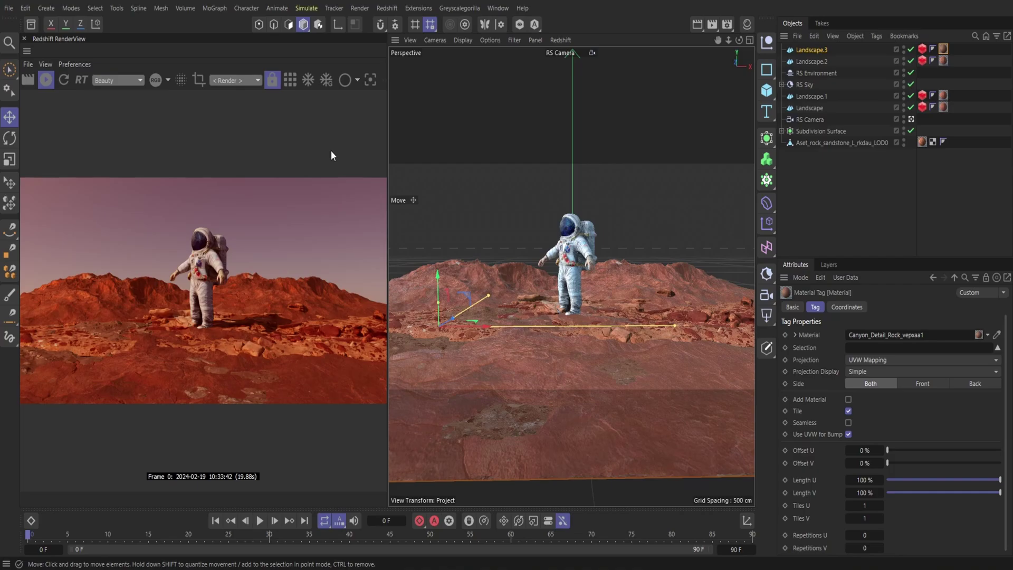
Try a tan tint and higher scattering and anisotropy on the RS Environment.
click(812, 74)
click(847, 349)
drag(806, 416, 753, 443)
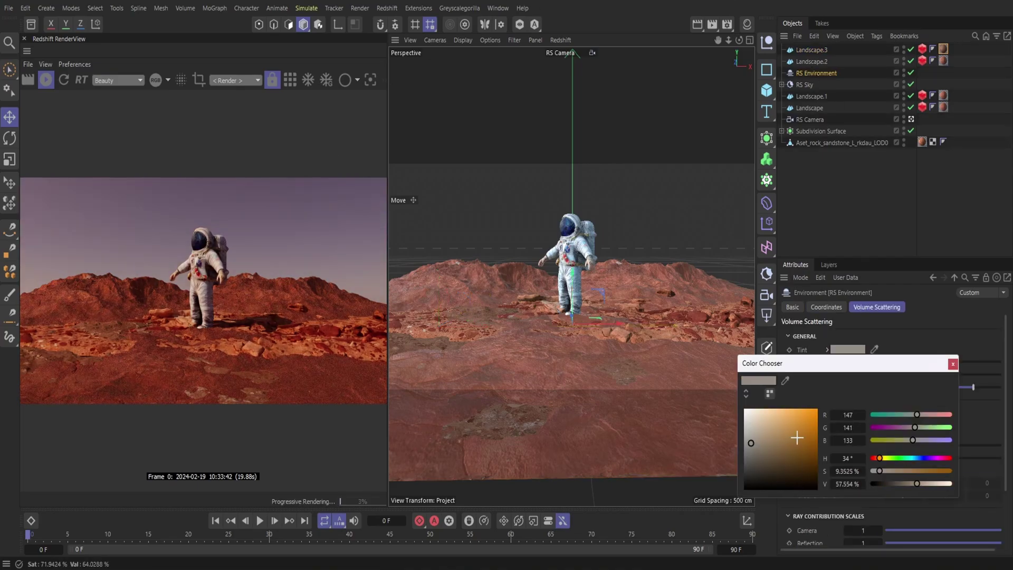
click(777, 441)
click(952, 364)
drag(875, 362, 902, 367)
drag(973, 387, 994, 411)
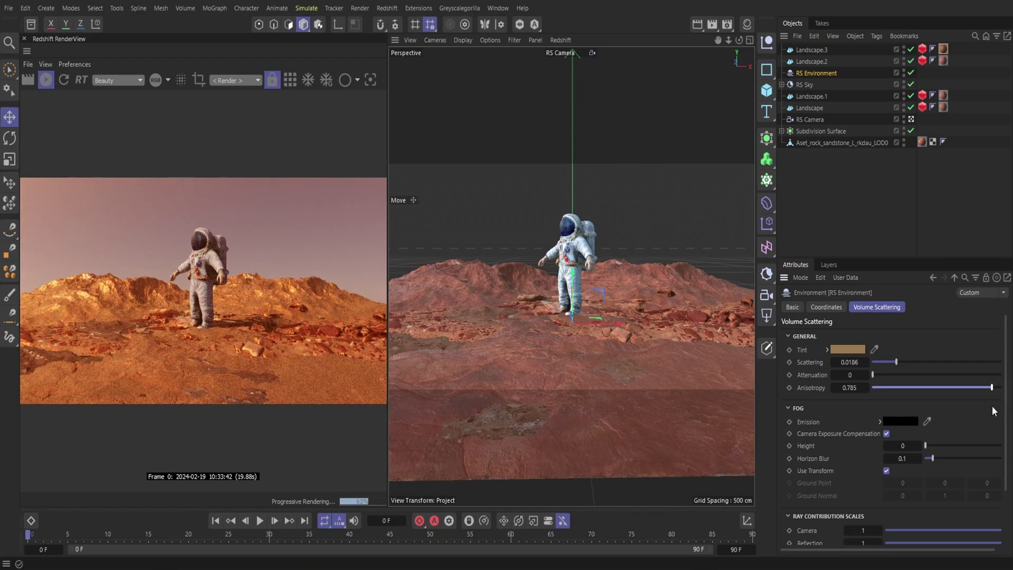
Undo the scattering changes and set the tint to pale peach 244, 204, 153.
click(25, 8)
click(41, 42)
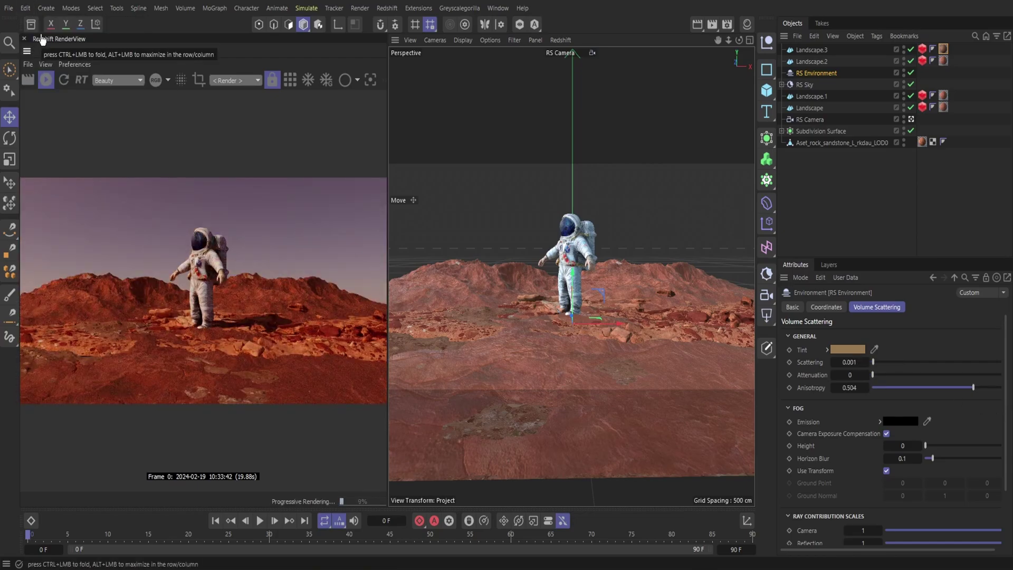
click(843, 349)
click(771, 412)
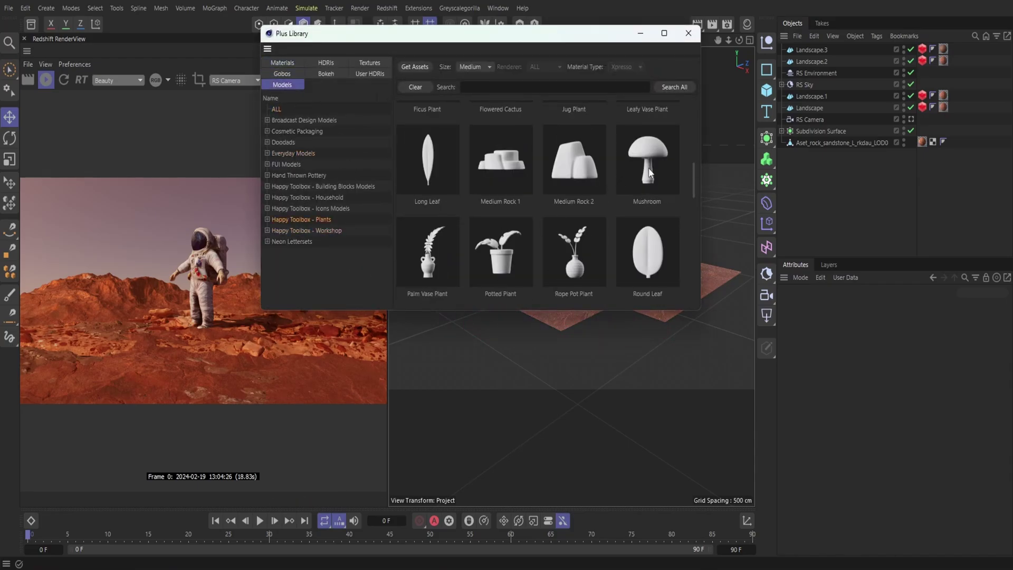
Import the Mushroom model from Happy Toolbox - Plants, then browse another model category.
click(648, 161)
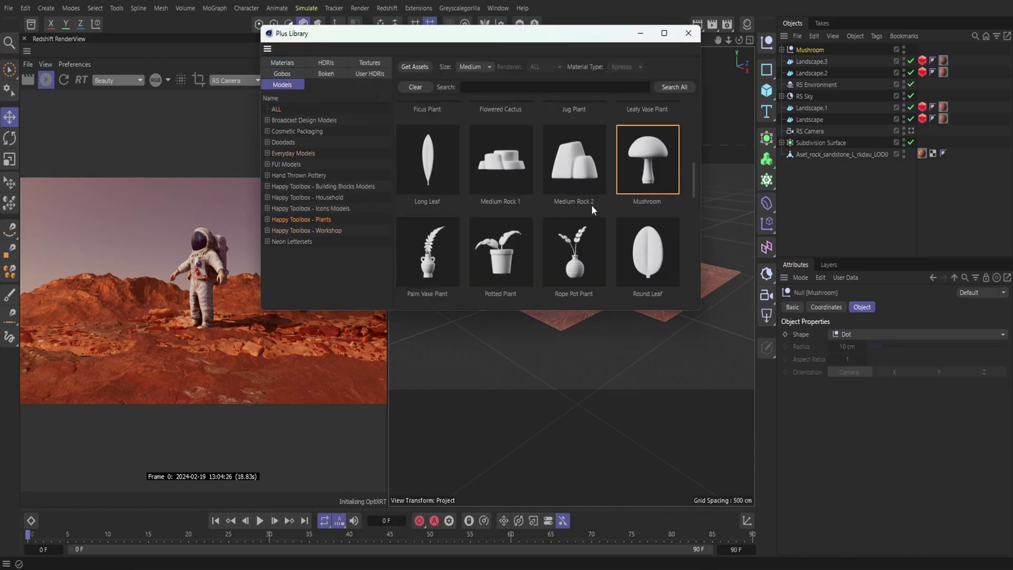
scroll(523, 210, down, 10)
scroll(525, 208, up, 10)
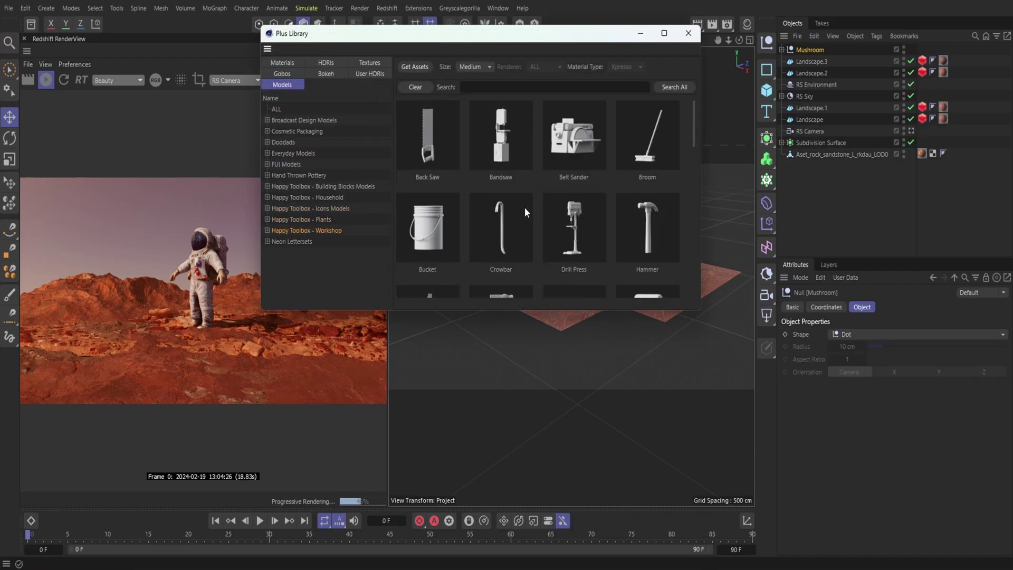
scroll(543, 216, down, 5)
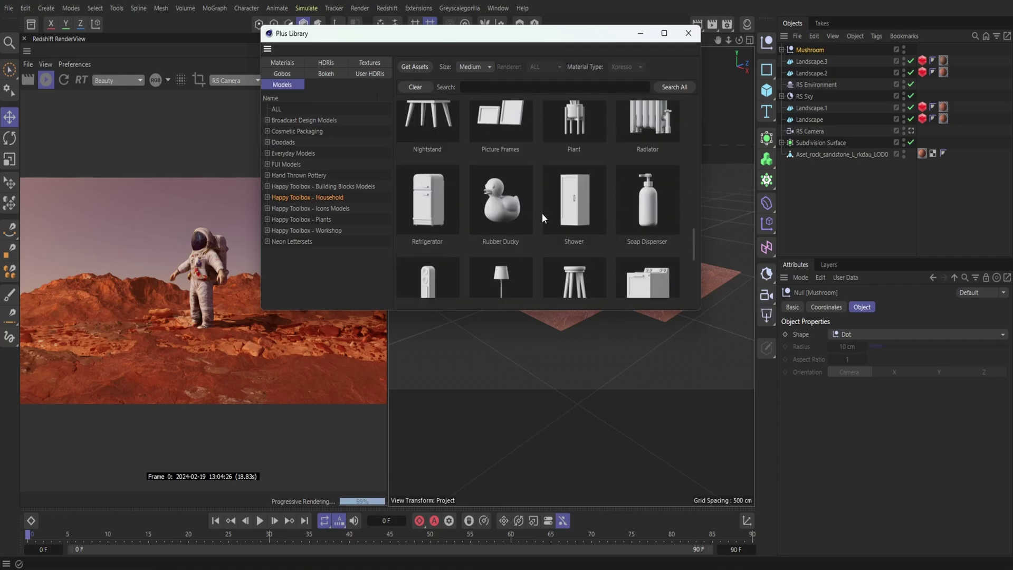
scroll(461, 204, up, 10)
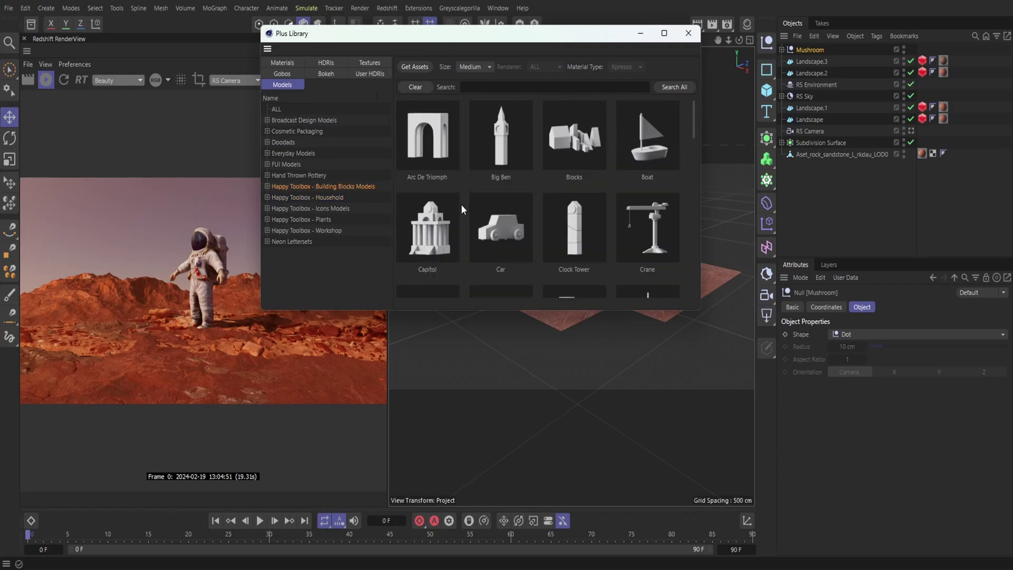
click(305, 162)
Drop the mushroom onto the terrain and slide it beside the astronaut.
click(688, 33)
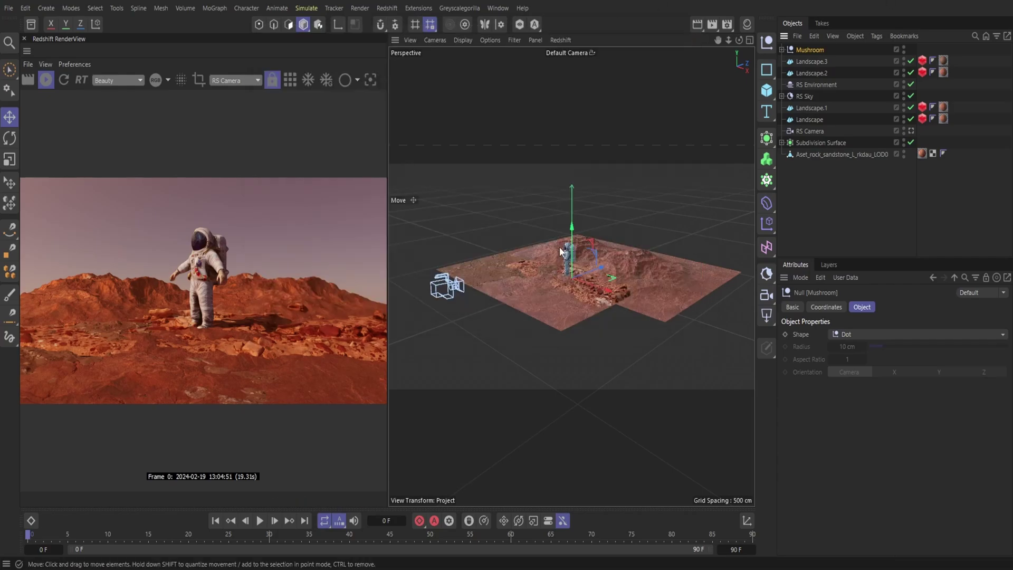
click(9, 8)
click(10, 185)
click(574, 241)
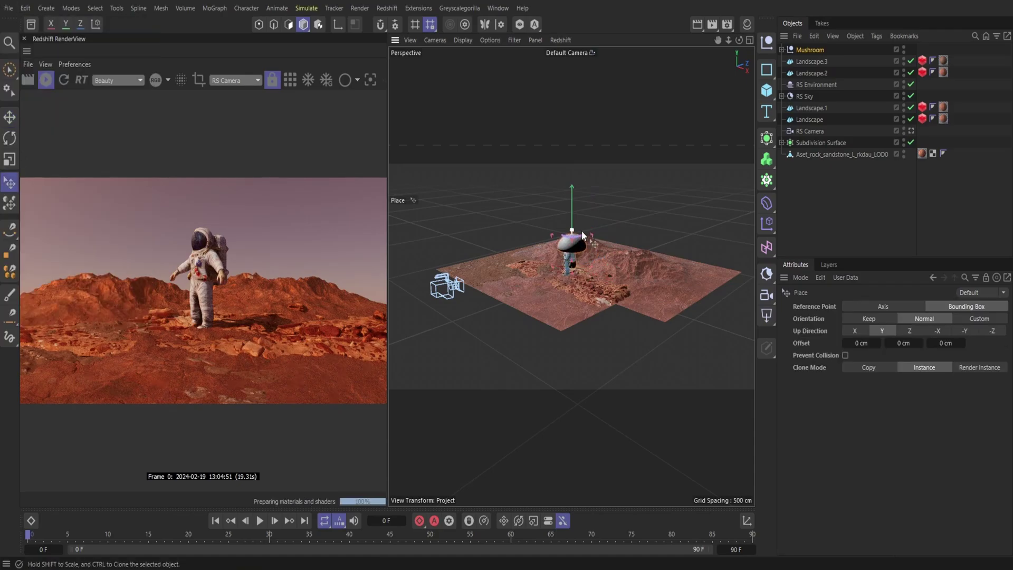
click(9, 121)
drag(601, 280, 618, 299)
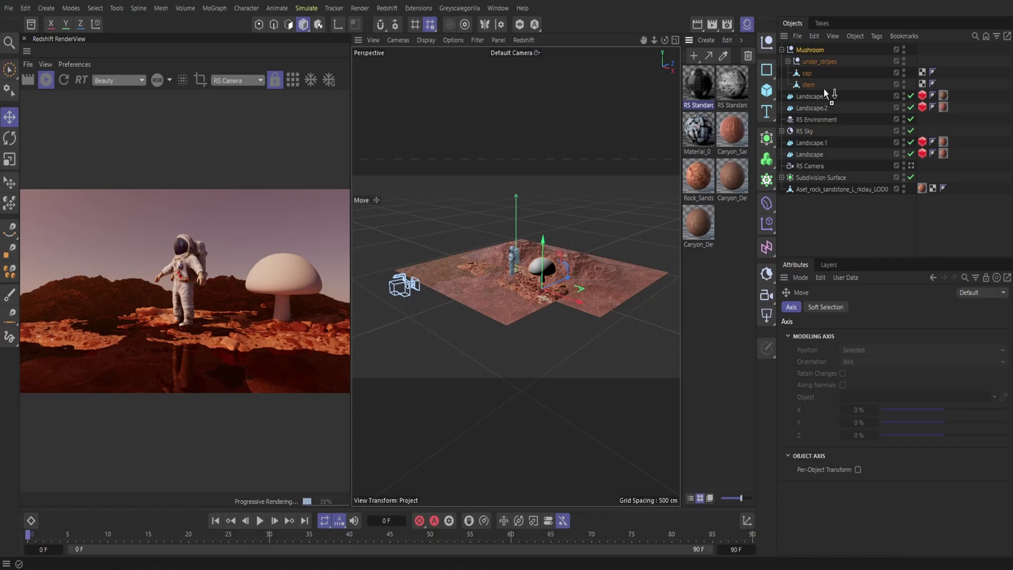
Try sandstone and canyon rock materials on the cap and stem, then delete those tags.
drag(824, 89, 810, 84)
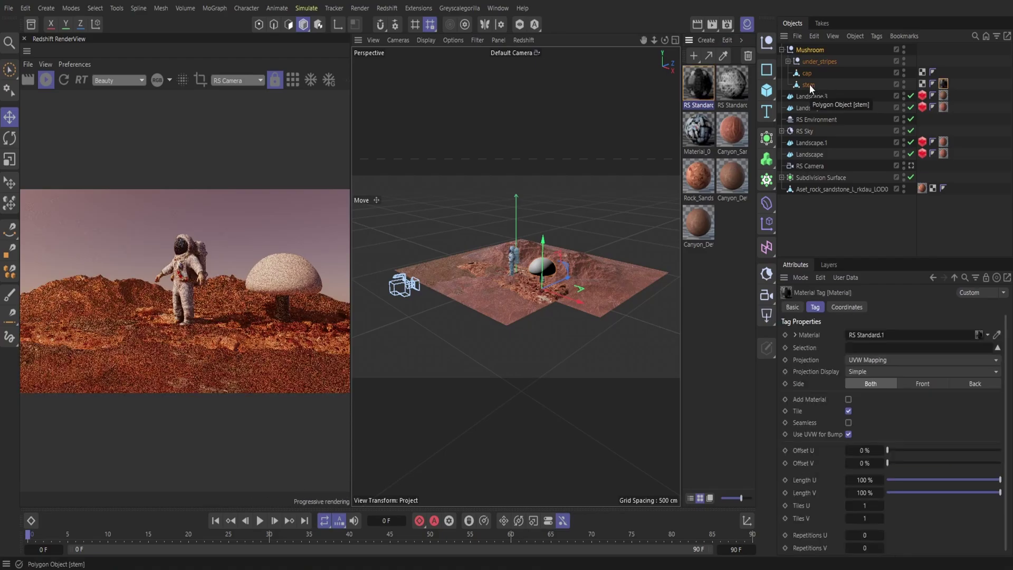
drag(732, 84, 807, 73)
drag(954, 85, 944, 81)
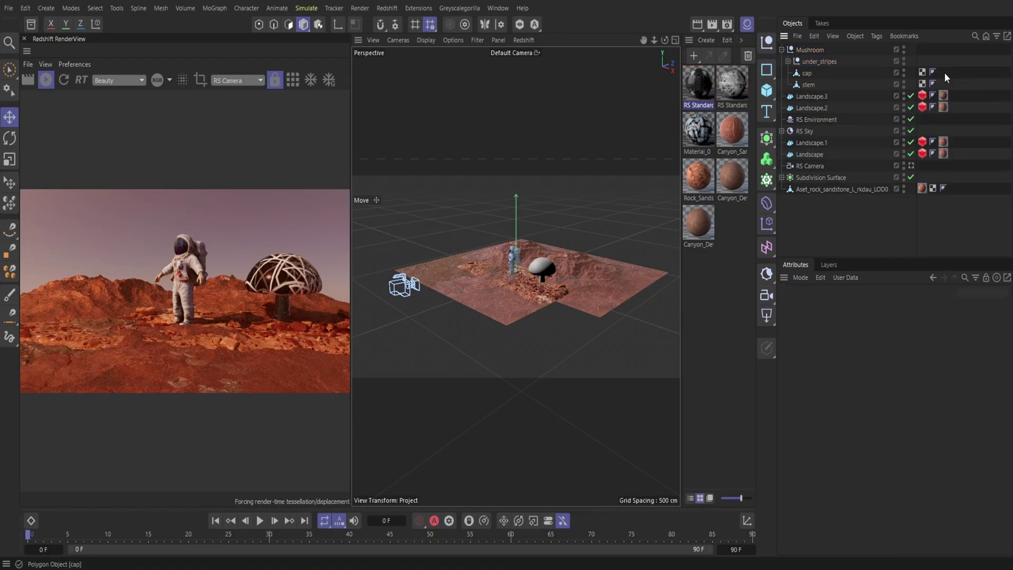
drag(698, 177, 806, 72)
drag(698, 224, 803, 84)
drag(938, 67, 937, 66)
key(Delete)
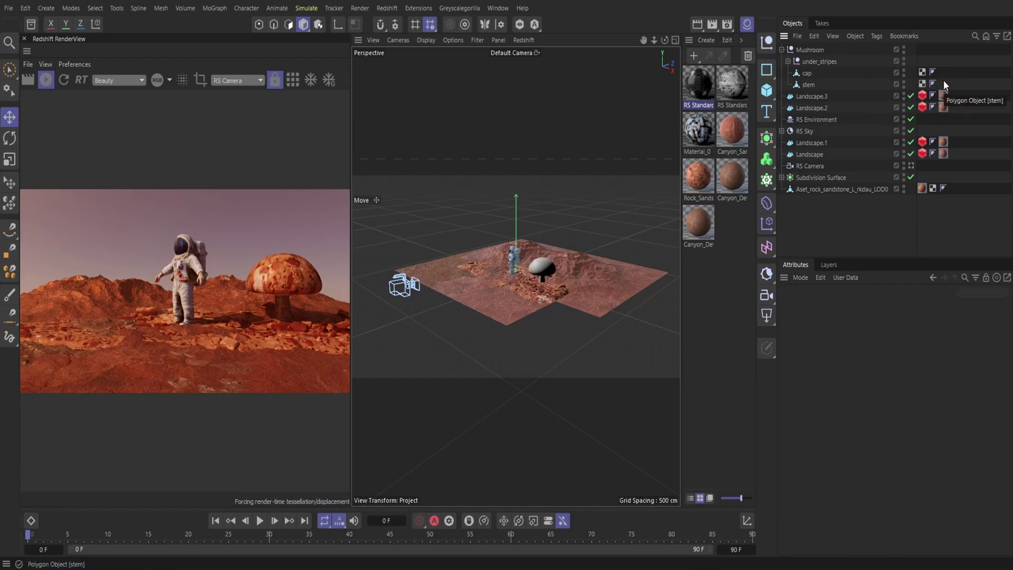
Search the asset library for 'redshift' and scroll through the material results.
click(745, 25)
click(32, 24)
click(72, 99)
text(redshift)
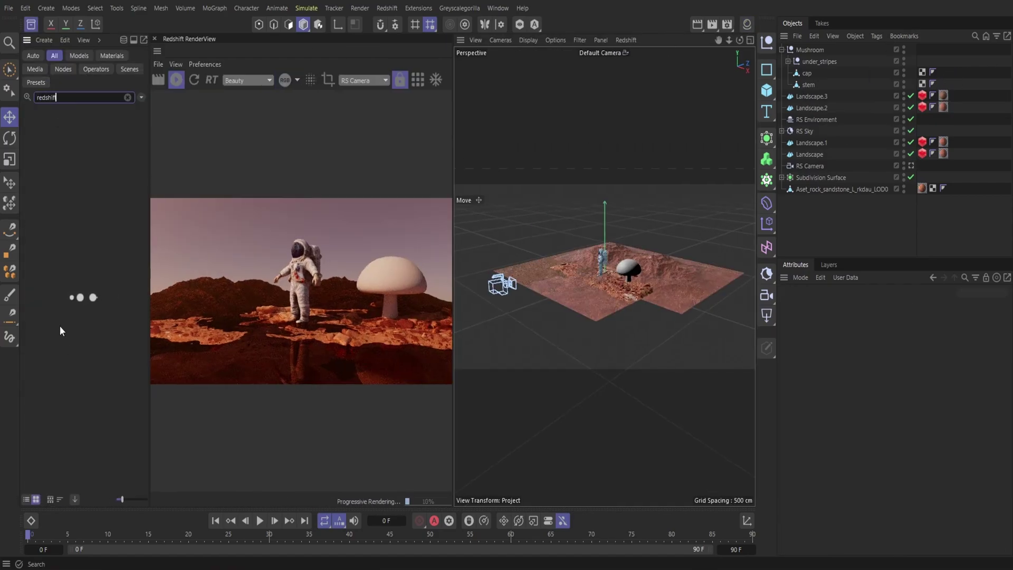
scroll(67, 344, down, 10)
scroll(68, 344, down, 15)
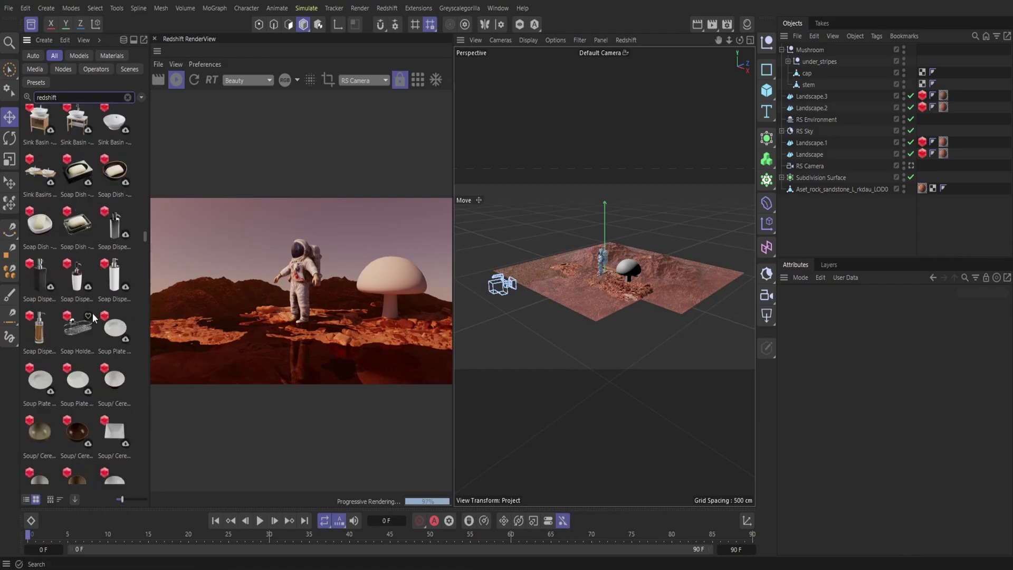
scroll(37, 368, up, 10)
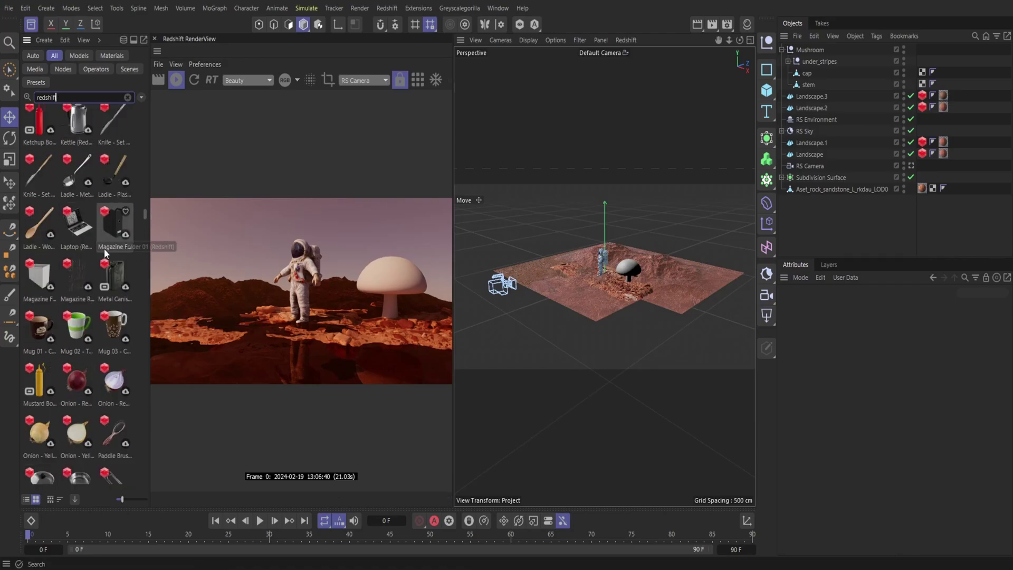
scroll(84, 325, down, 15)
scroll(84, 325, down, 20)
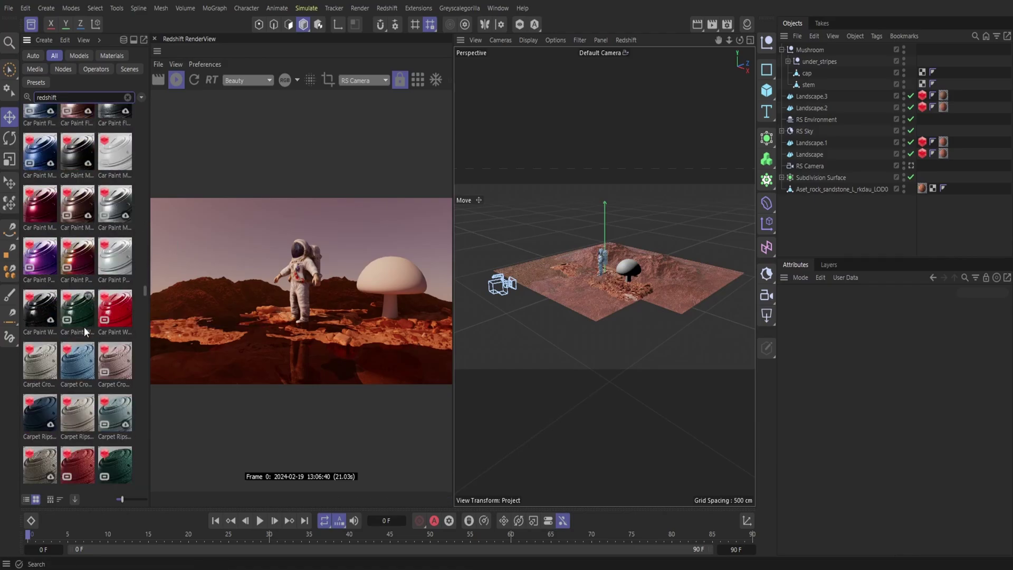
Close the asset library, restart the render preview, and render through the RS Camera.
scroll(74, 321, down, 10)
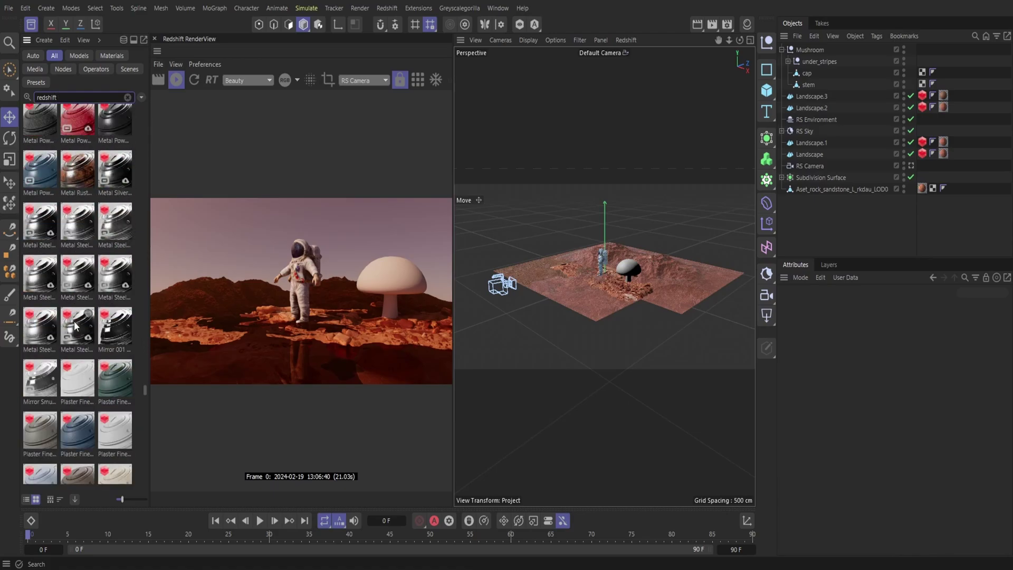
click(31, 24)
click(747, 24)
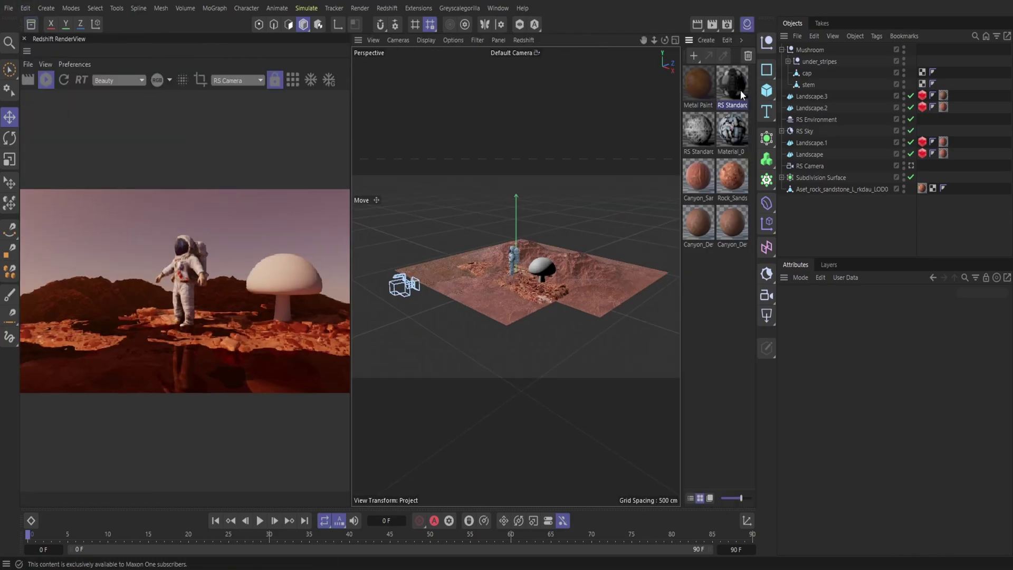
click(747, 24)
click(64, 80)
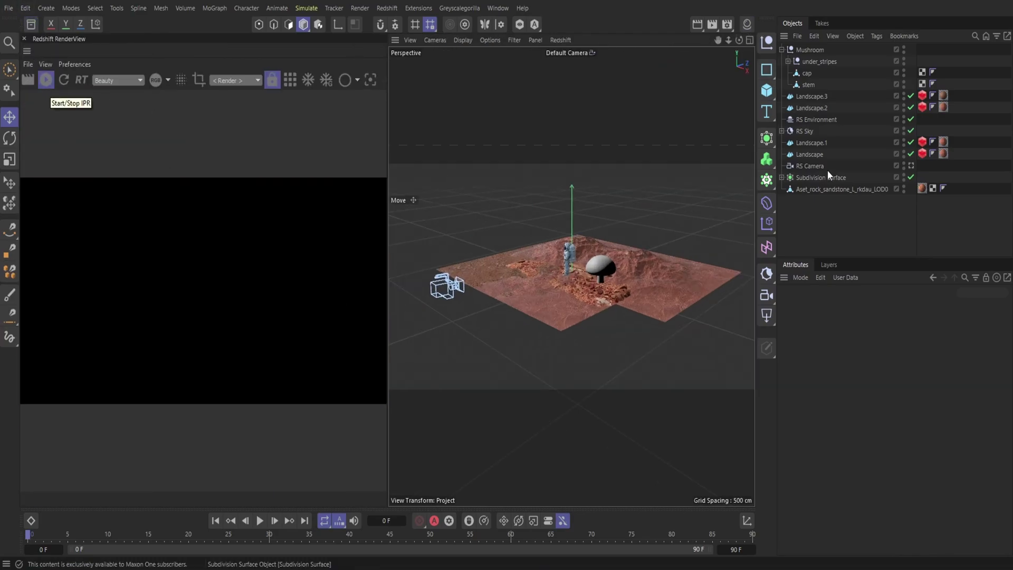
click(746, 26)
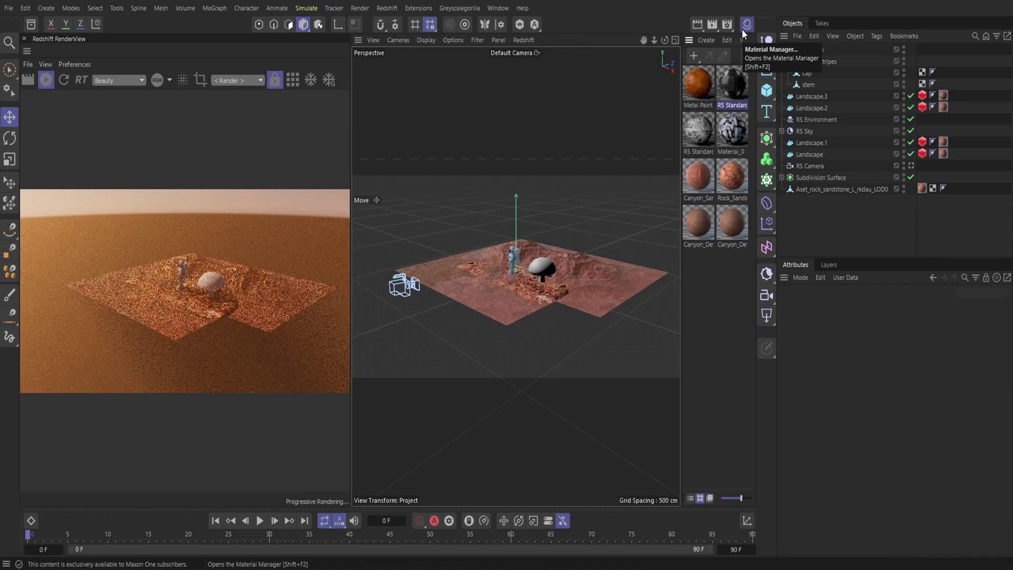
click(237, 80)
click(258, 125)
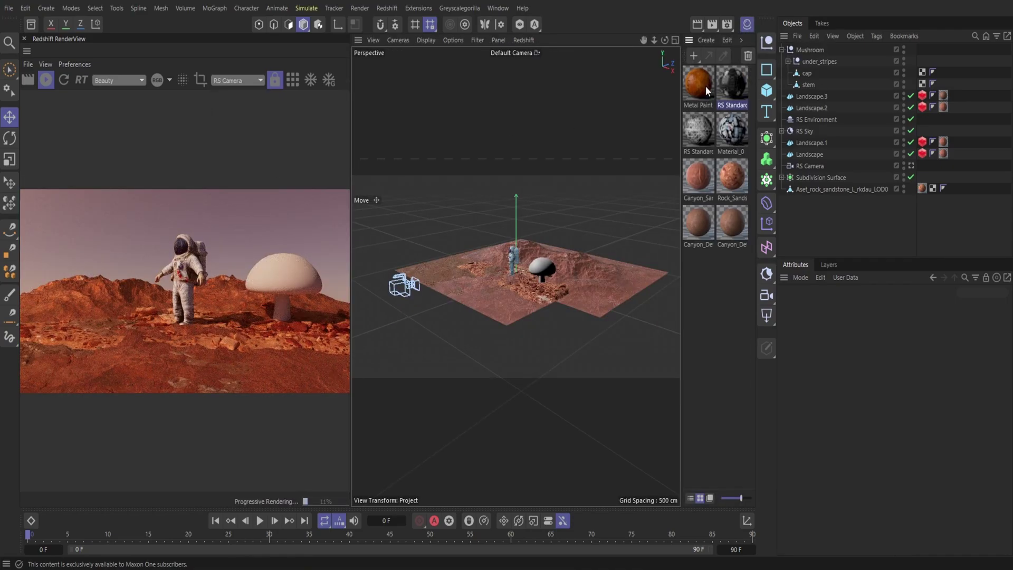
Apply rusty Metal Paint to the mushroom cap and Canyon_Detail_Rock to the stem.
mouse_move(705, 86)
mouse_down()
mouse_move(821, 62)
mouse_move(812, 74)
mouse_up()
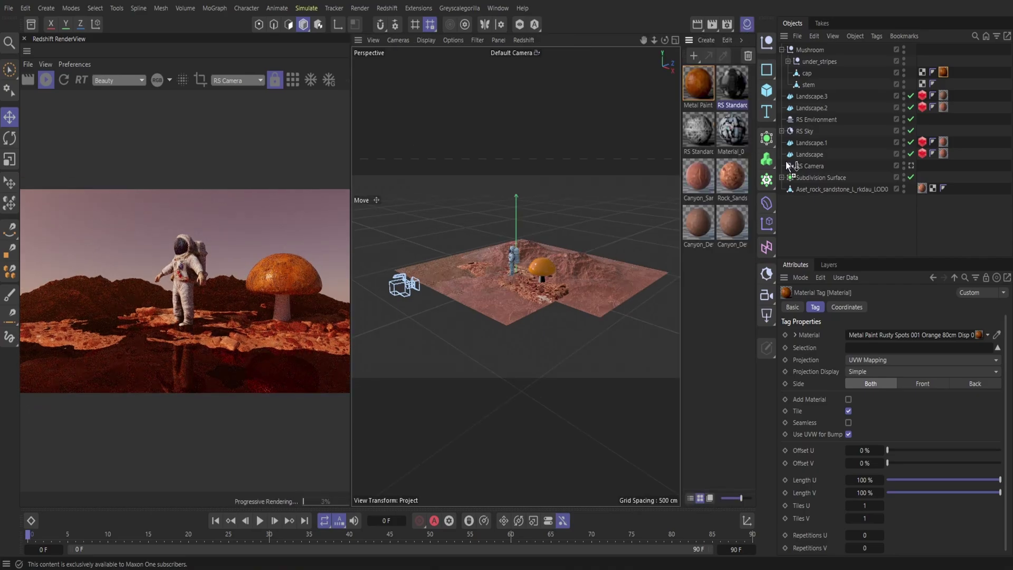
drag(789, 166, 806, 82)
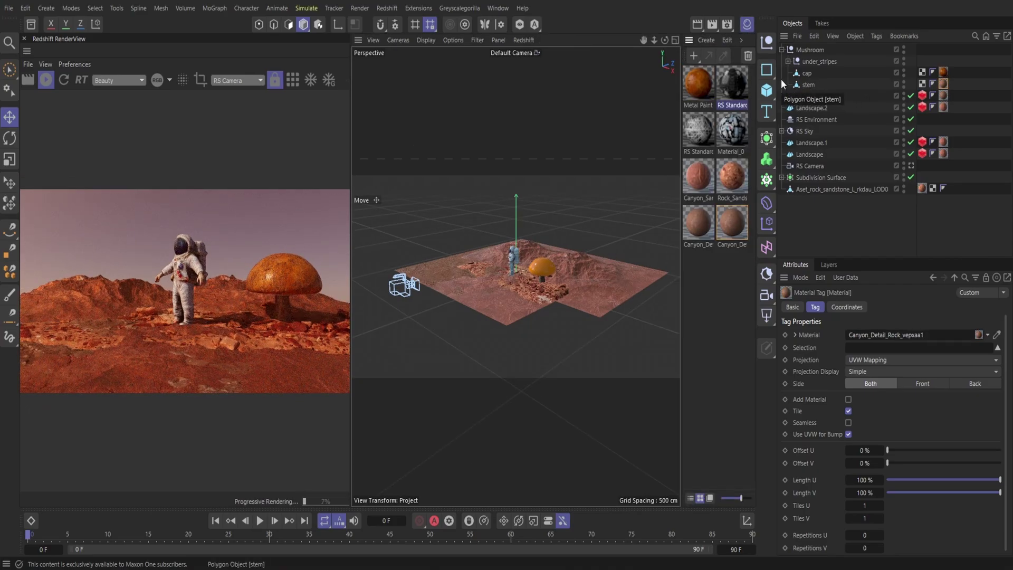
click(747, 27)
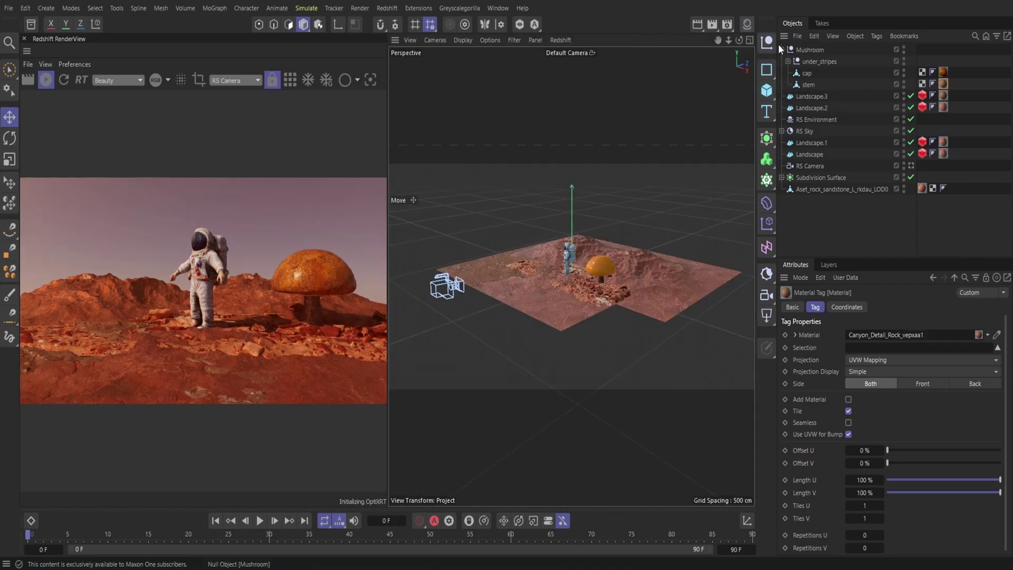
Add a Redshift Object tag to the Mushroom with geometry override and tessellation enabled.
click(781, 49)
right_click(809, 51)
mouse_move(829, 170)
click(774, 234)
click(856, 307)
click(821, 348)
click(890, 376)
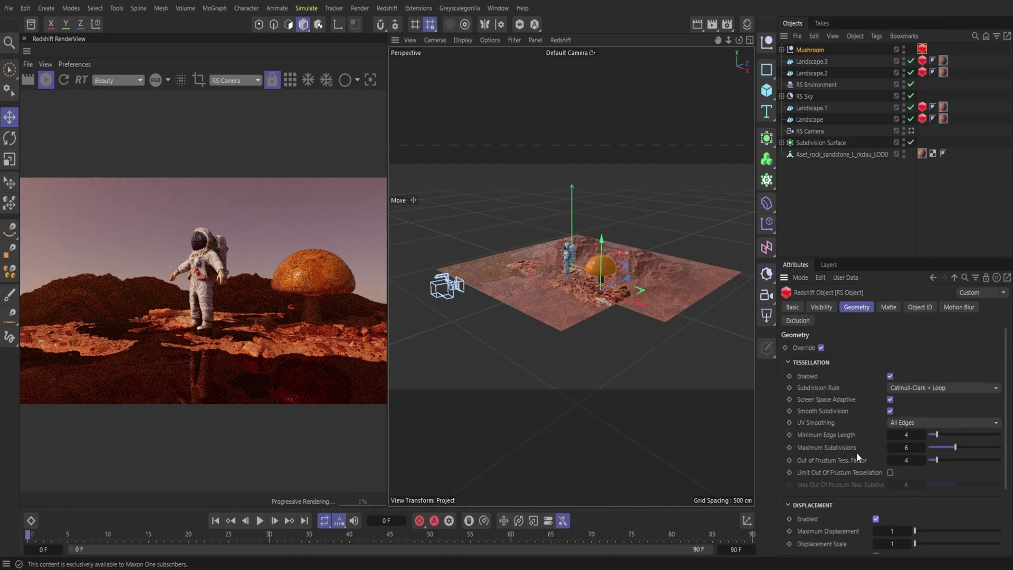
click(747, 25)
click(747, 27)
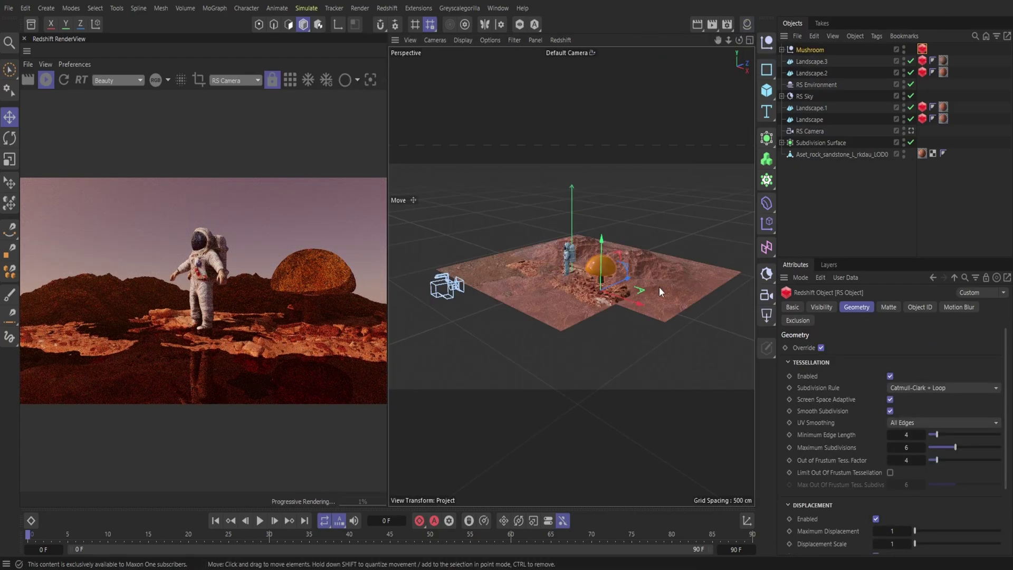
click(45, 80)
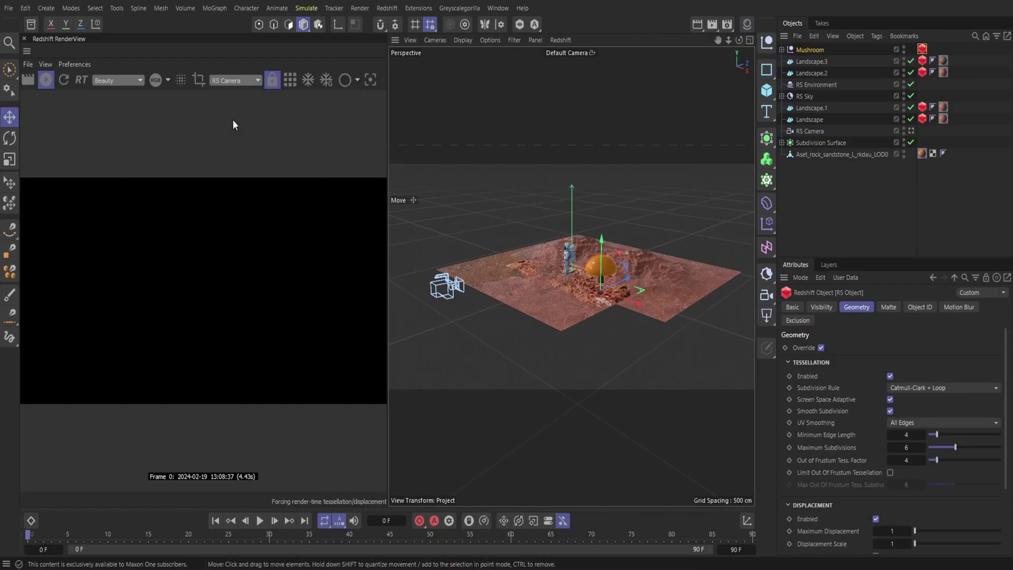
Paste a smaller mushroom copy beside the astronaut, raised slightly above the ground.
alt+right_drag(554, 211, 665, 206)
click(815, 37)
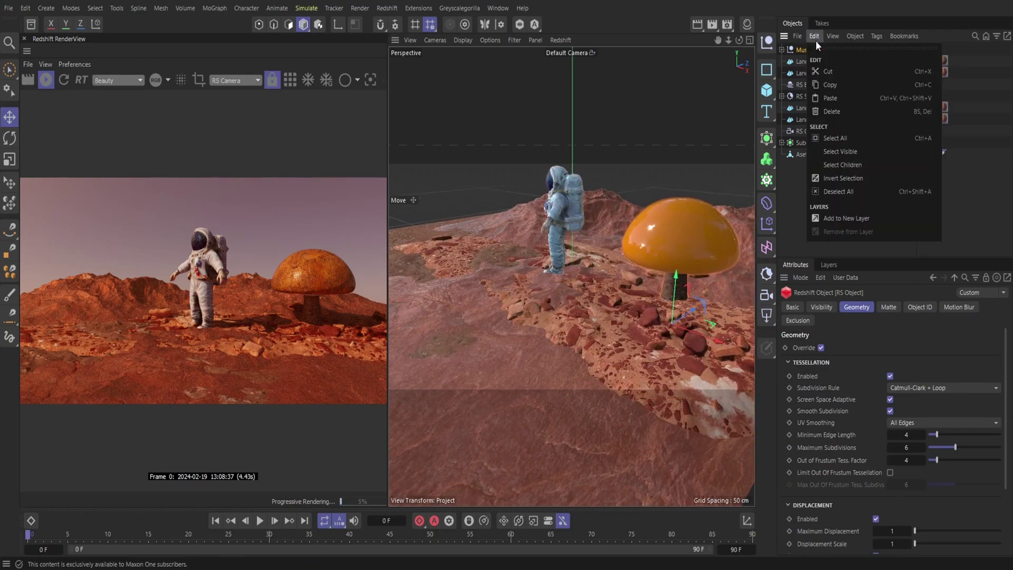
click(836, 99)
drag(702, 281, 570, 205)
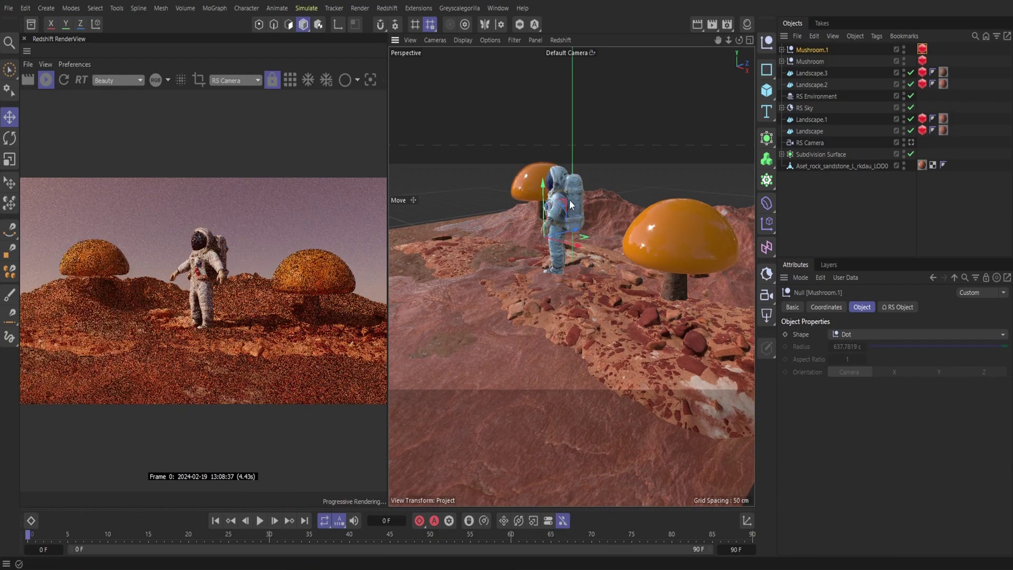
click(8, 183)
mouse_move(528, 174)
mouse_down()
mouse_move(539, 169)
mouse_move(544, 182)
mouse_up()
click(9, 118)
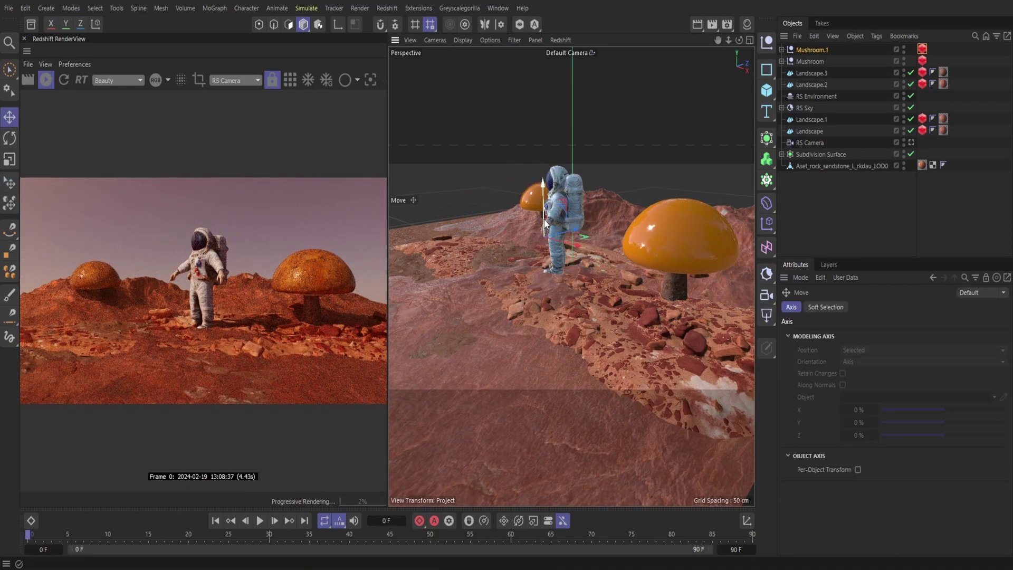
drag(545, 222, 546, 214)
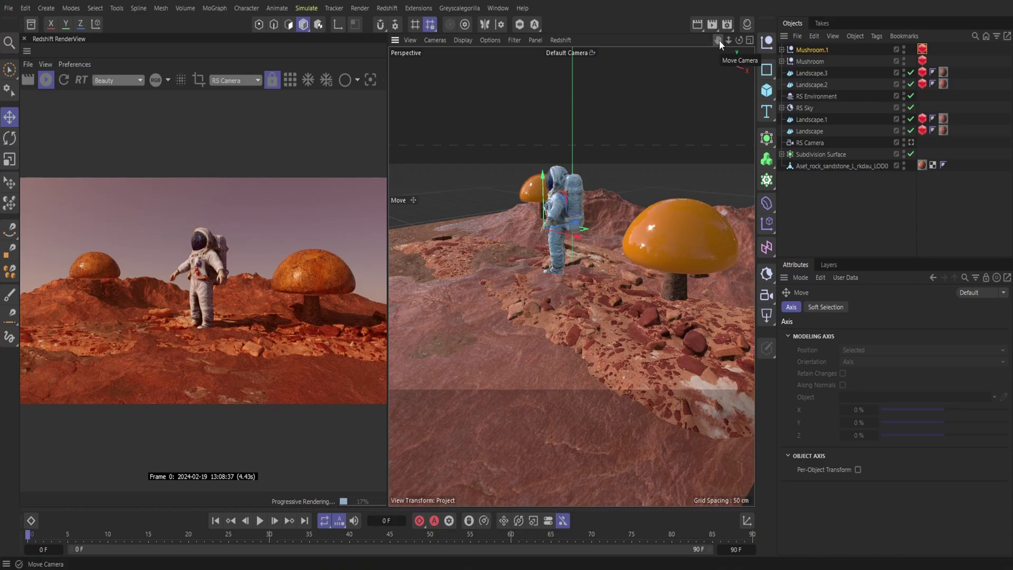
Paste a third mushroom and position it on the terrain along X and Z.
drag(728, 40, 706, 42)
drag(718, 40, 628, 39)
click(815, 36)
click(830, 99)
drag(522, 252, 673, 312)
drag(645, 277, 691, 273)
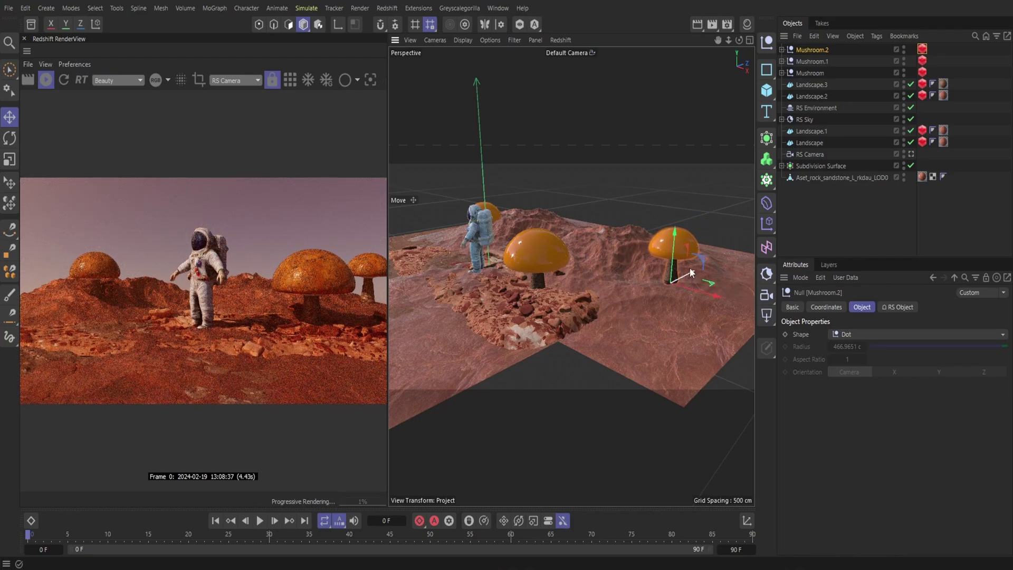
Bend Mushroom.2 with a Bend deformer, keeping its length, and move it left.
click(767, 179)
click(810, 200)
drag(818, 52, 808, 61)
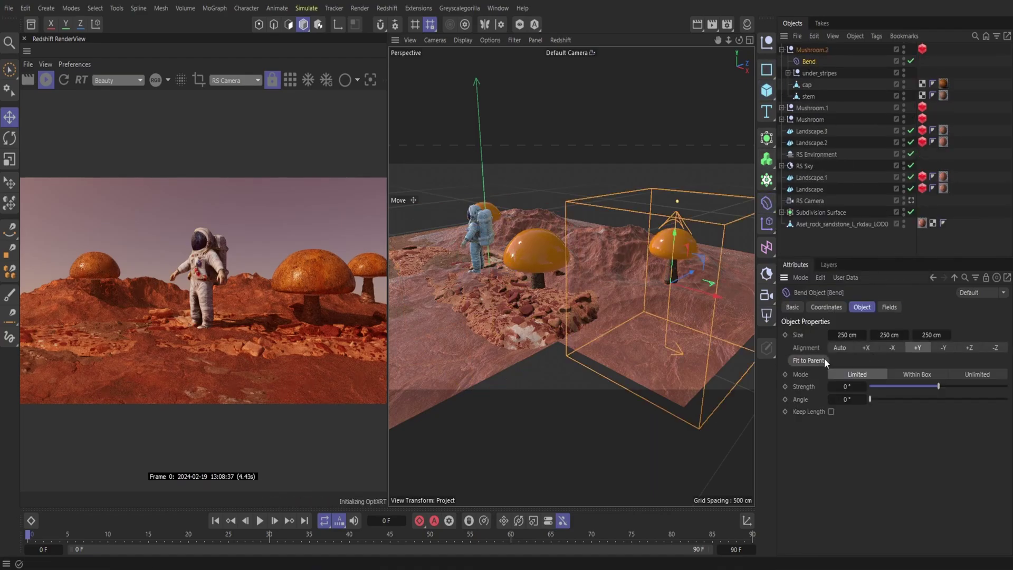
key(r)
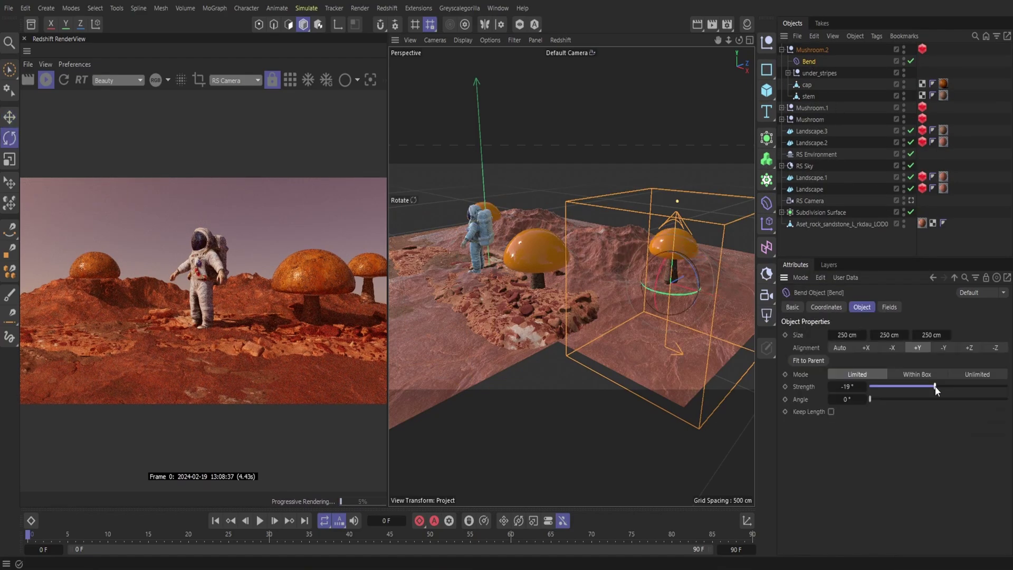
mouse_move(937, 387)
mouse_down()
mouse_move(927, 387)
mouse_move(948, 400)
mouse_up()
click(831, 411)
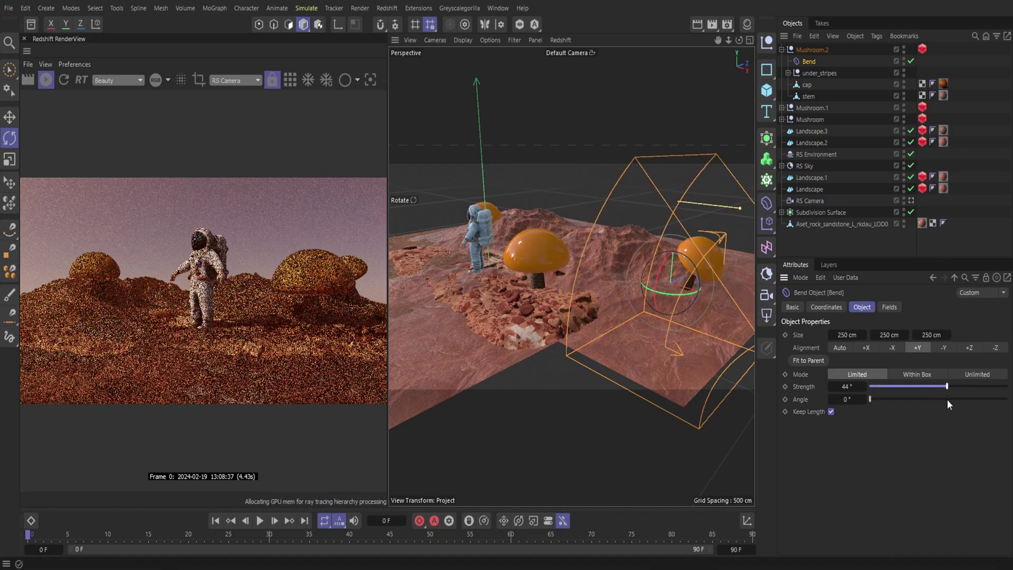
key(e)
click(812, 50)
drag(715, 296, 680, 296)
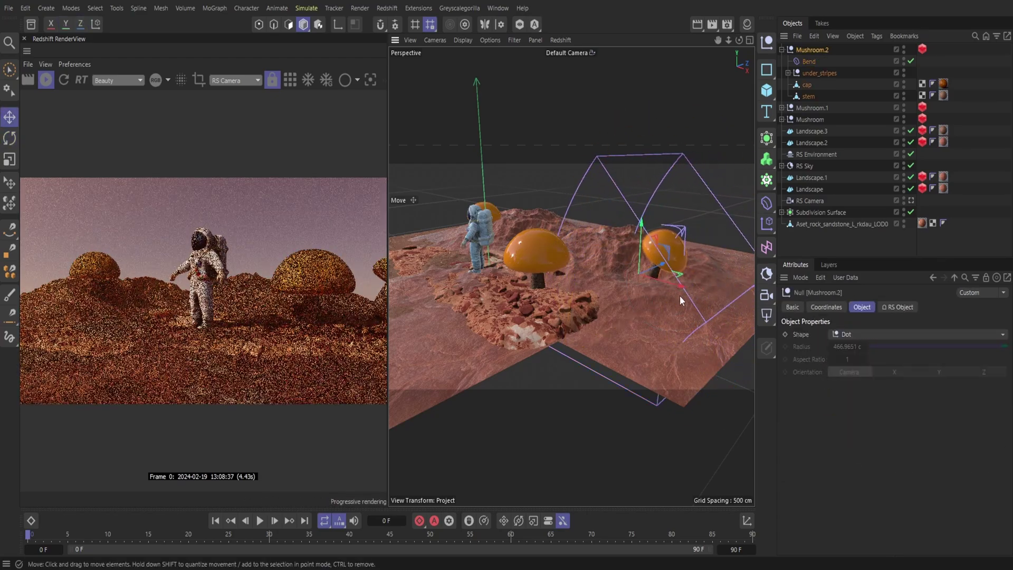
click(781, 50)
mouse_move(739, 40)
mouse_down()
mouse_move(739, 50)
mouse_move(738, 40)
mouse_up()
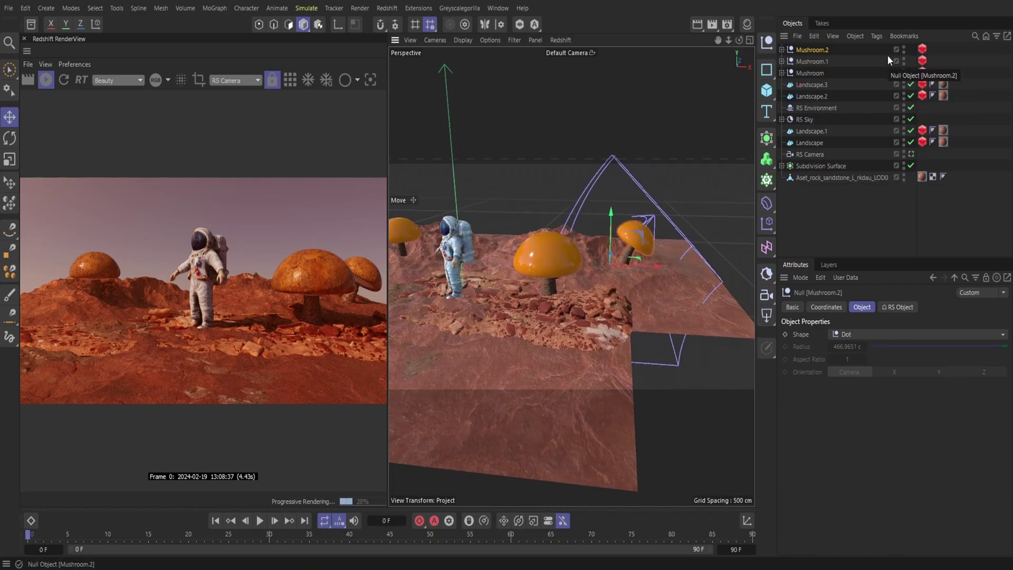
Add a Bend deformer under Mushroom.1, bend it further than -14°, and lower it slightly.
click(813, 61)
shift+click(767, 202)
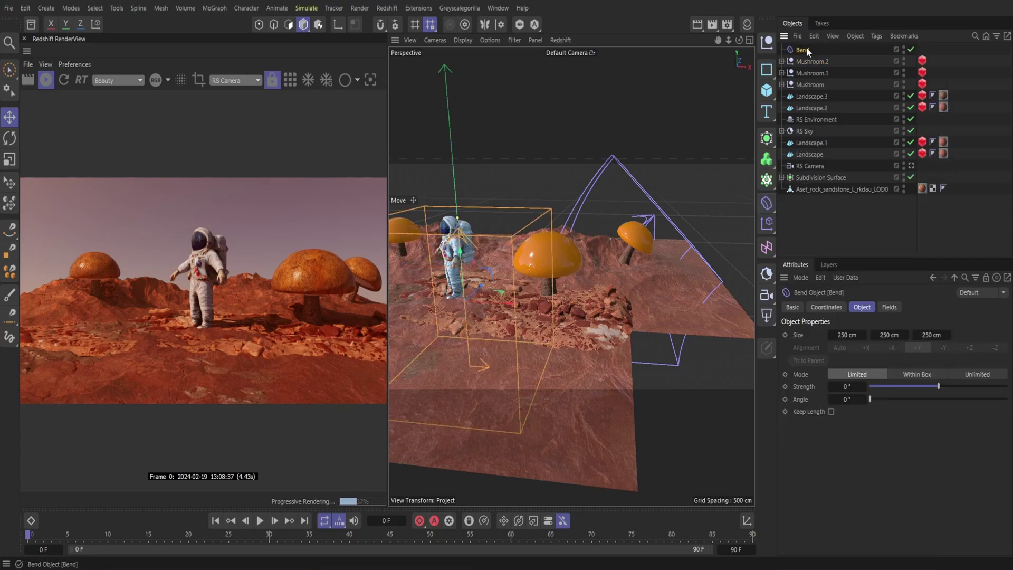
drag(939, 390, 936, 389)
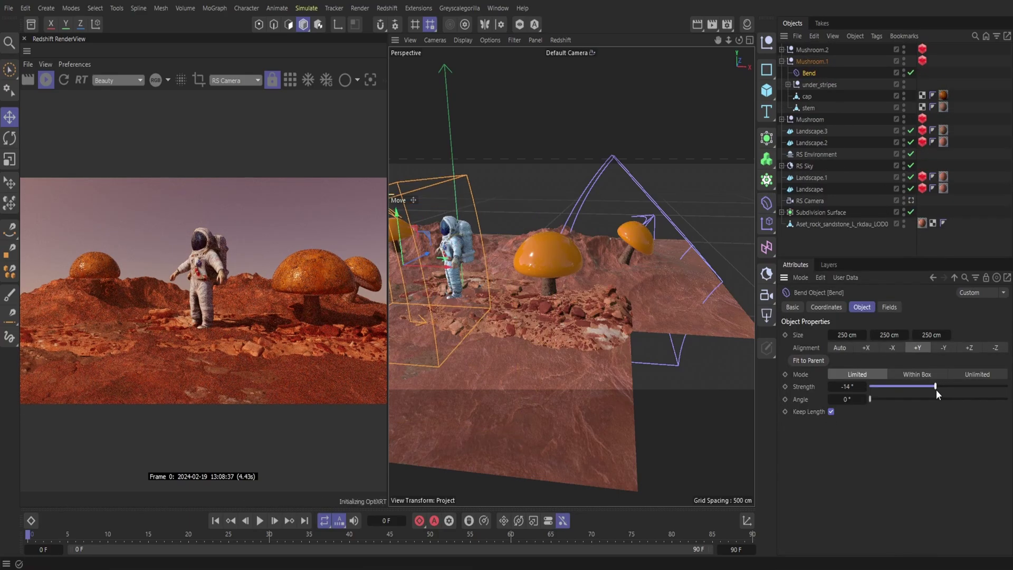
drag(729, 40, 674, 91)
click(812, 62)
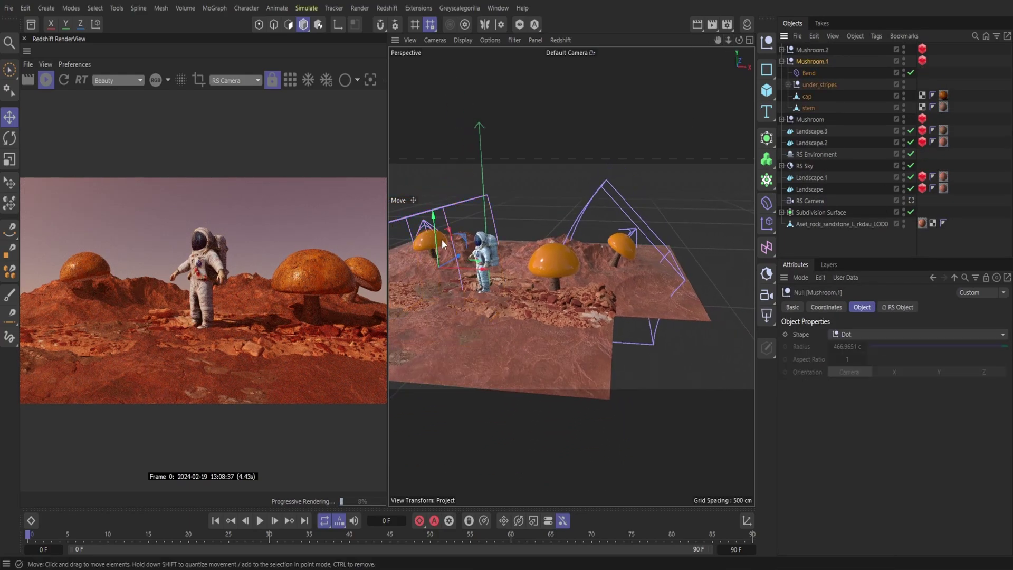
click(809, 73)
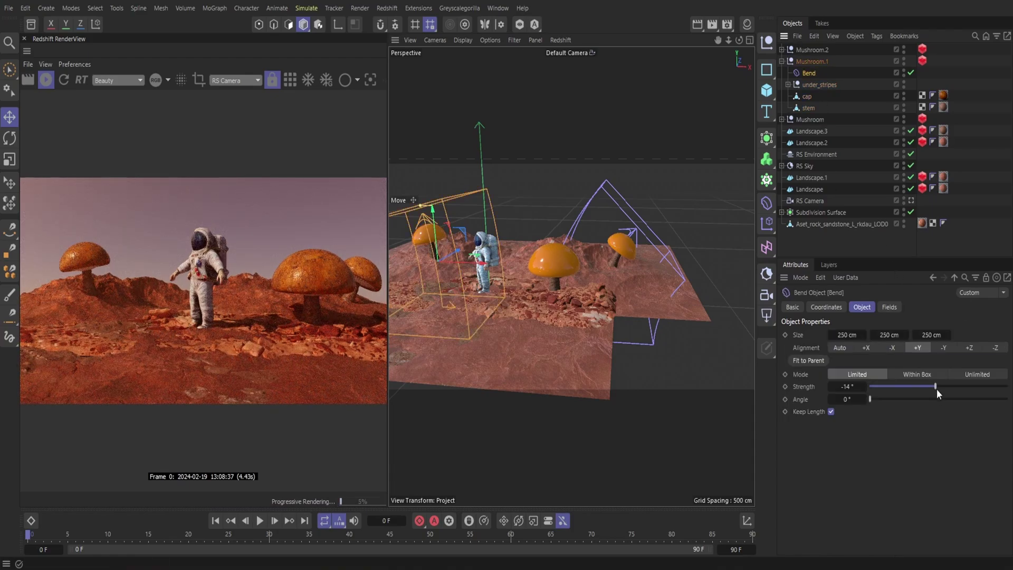
mouse_move(936, 388)
mouse_down()
mouse_move(922, 391)
mouse_move(945, 406)
mouse_up()
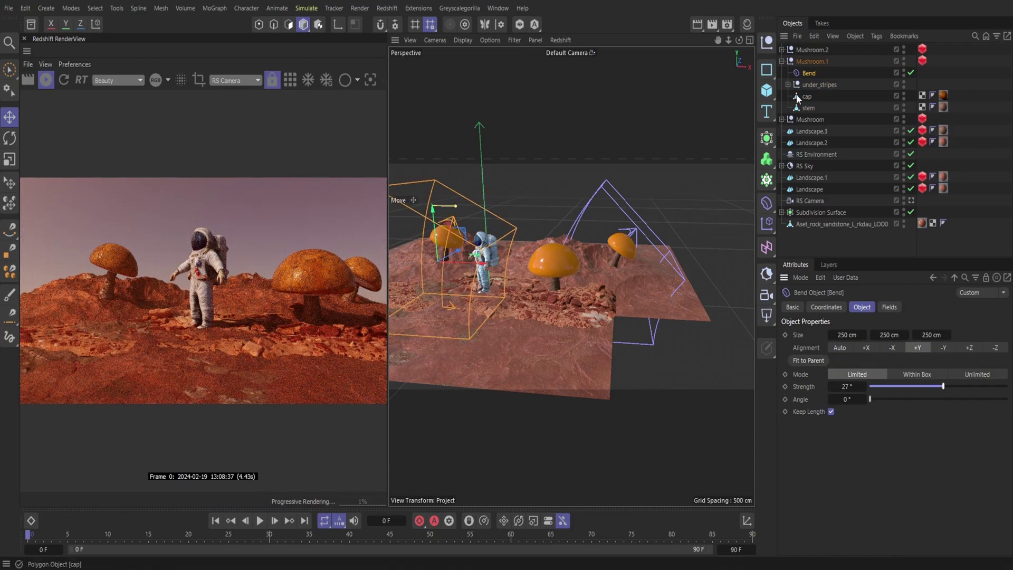
click(812, 61)
drag(436, 236, 391, 258)
click(10, 139)
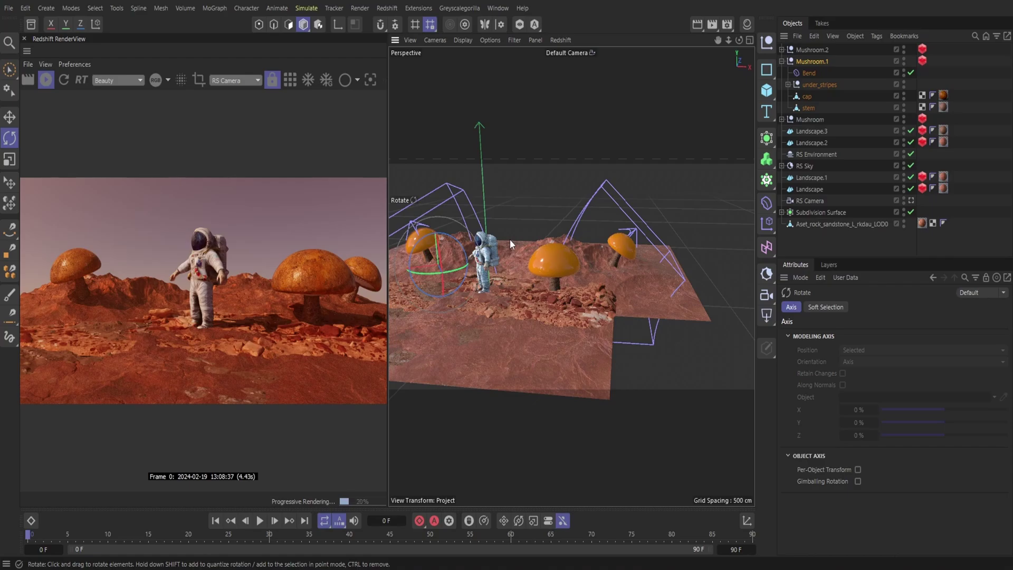
Open the Asset Browser and scroll through its asset list.
click(9, 8)
click(40, 154)
click(31, 25)
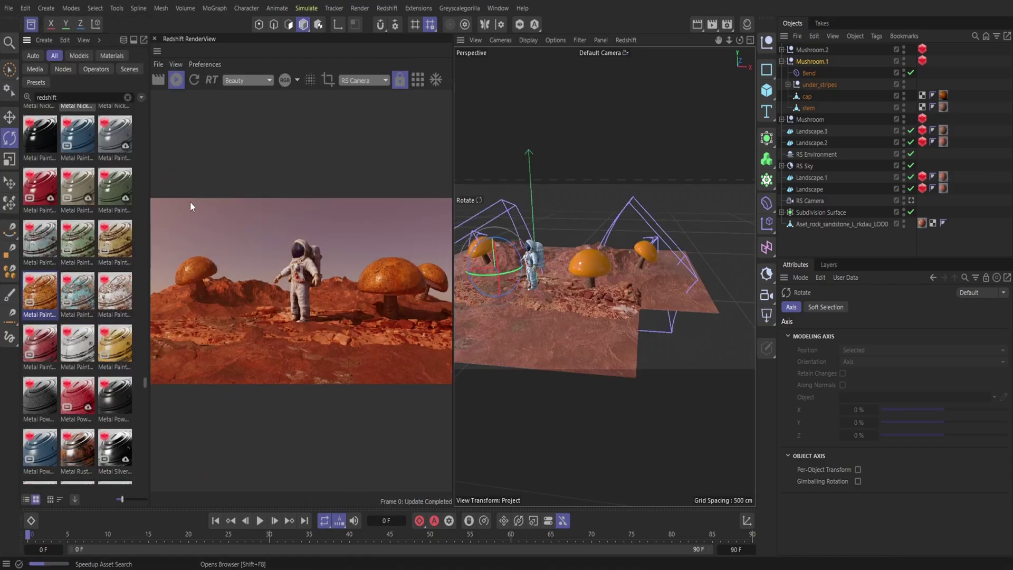
scroll(91, 346, down, 10)
scroll(85, 369, up, 10)
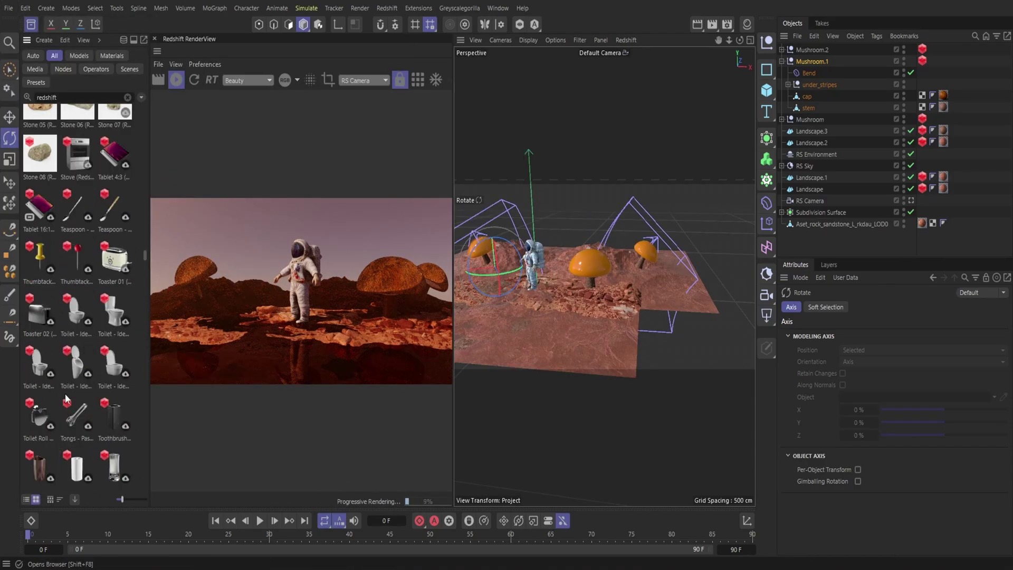
scroll(76, 420, up, 10)
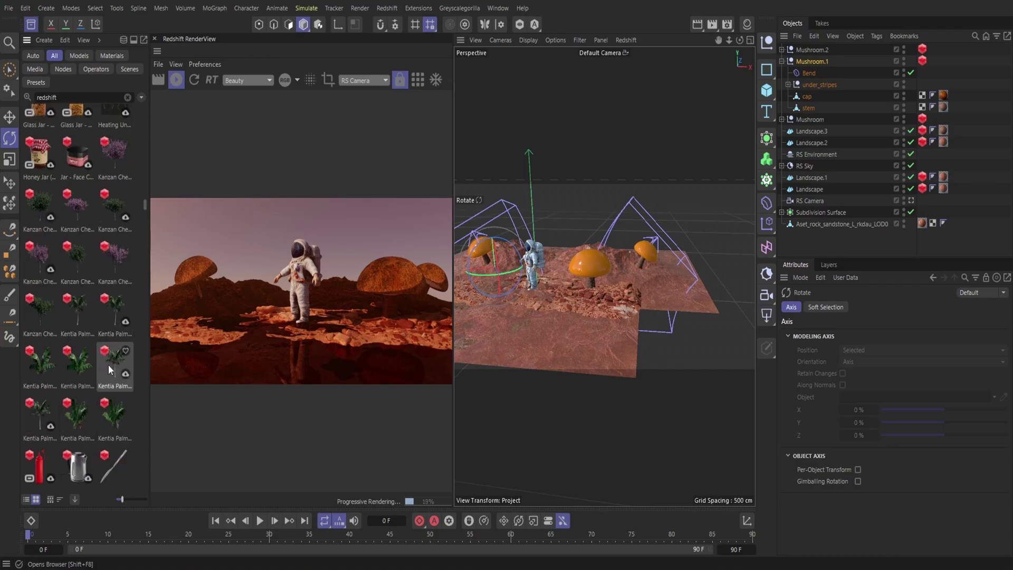
scroll(77, 382, up, 10)
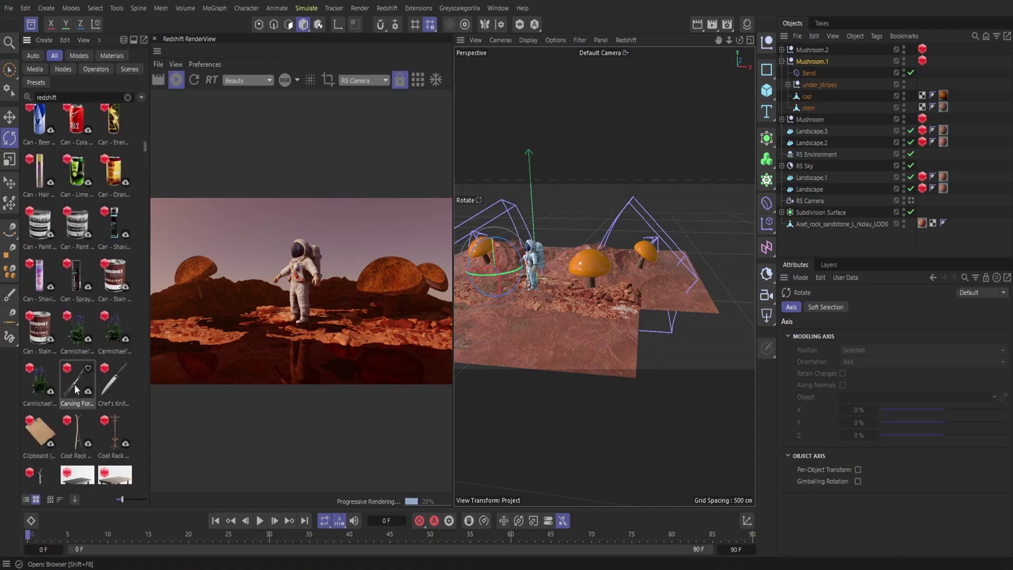
scroll(77, 384, up, 5)
Search the assets for 'space', open the Space folder, then search for 'redshift' with an automatic filter.
click(128, 97)
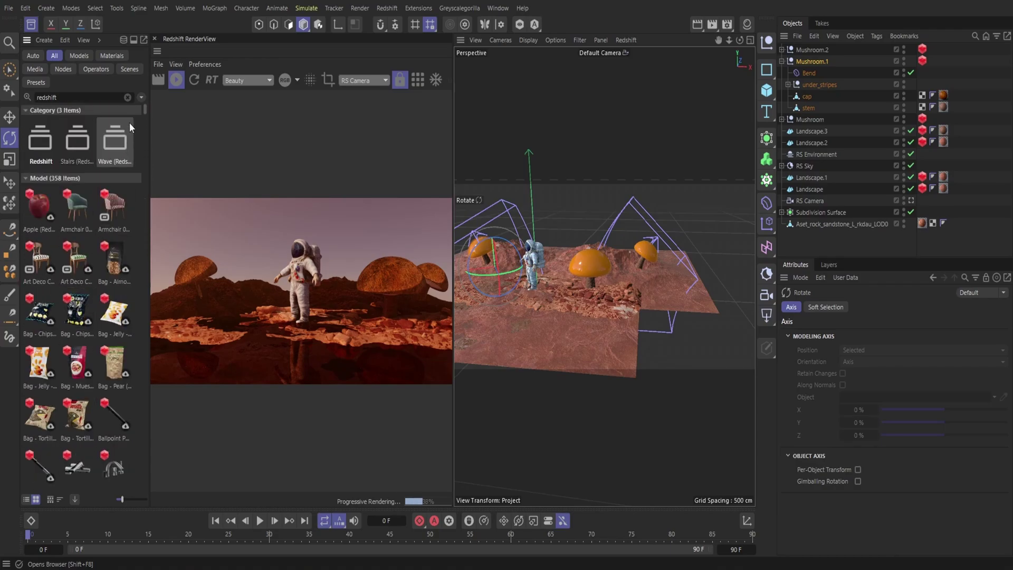
text(space)
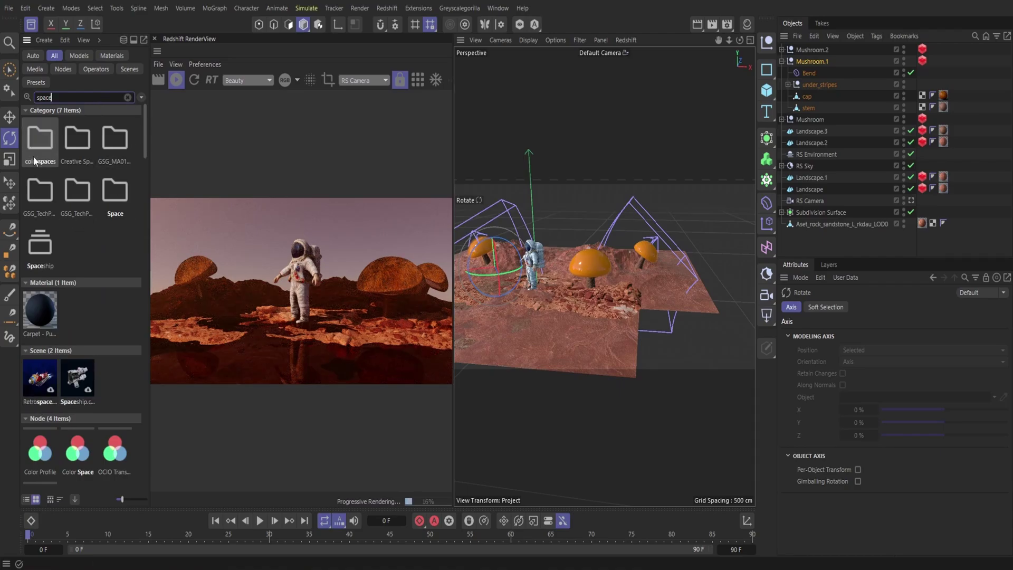
double_click(115, 204)
click(33, 56)
click(86, 98)
text(redshift)
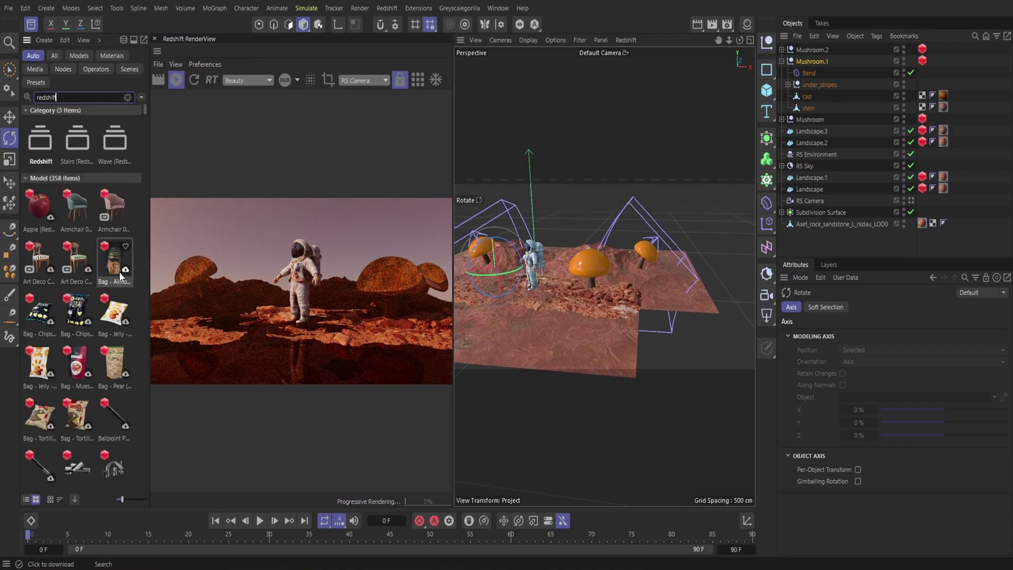
Browse the redshift results, then go to the Greyscalegorilla menu.
scroll(120, 273, down, 10)
scroll(86, 271, down, 5)
scroll(86, 286, down, 10)
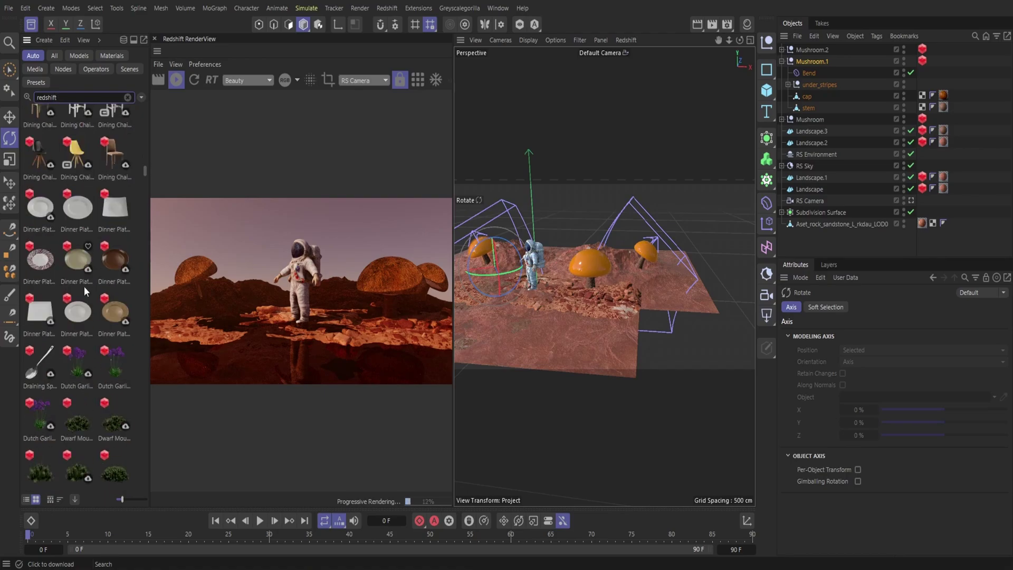
scroll(84, 298, down, 15)
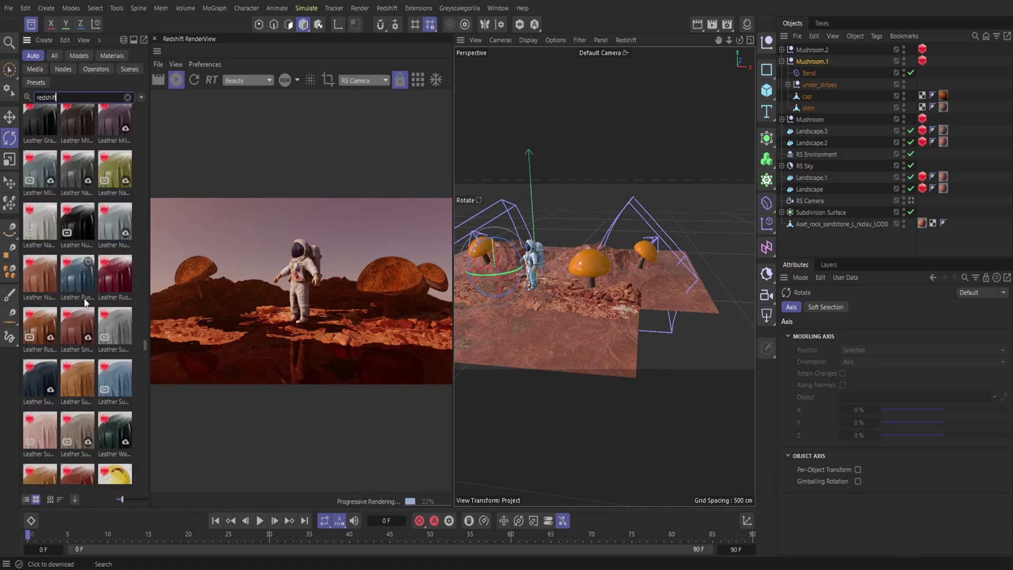
scroll(81, 306, down, 10)
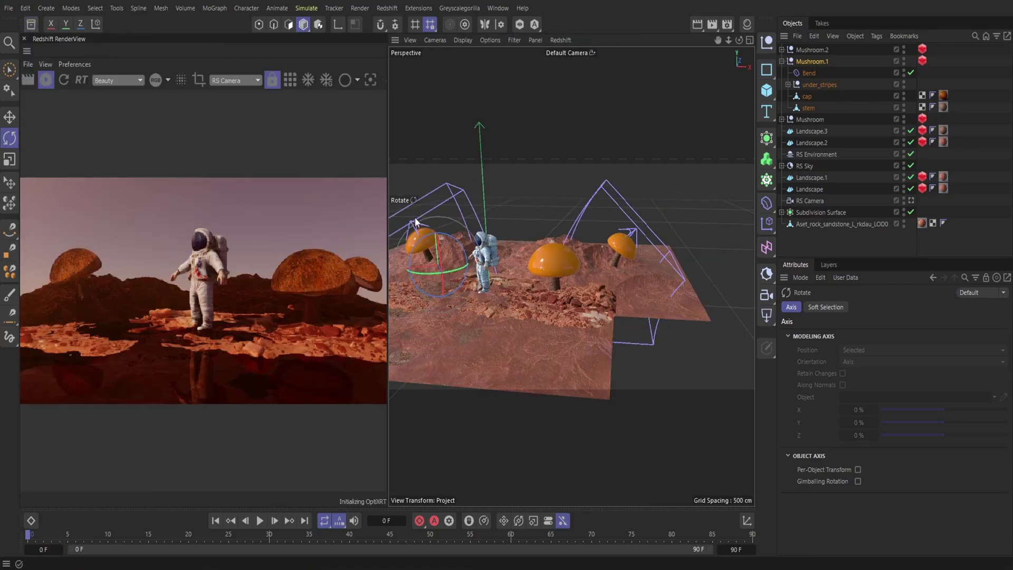
click(459, 8)
Add the Top 05 doodad from the Plus Library and lift it into the sky.
click(470, 169)
scroll(736, 298, down, 1)
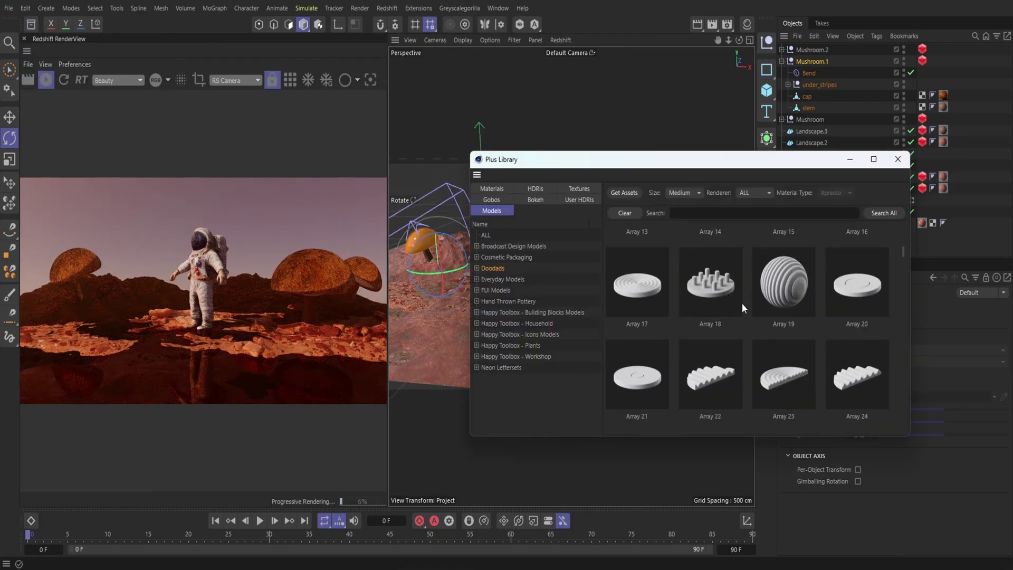
scroll(794, 300, down, 10)
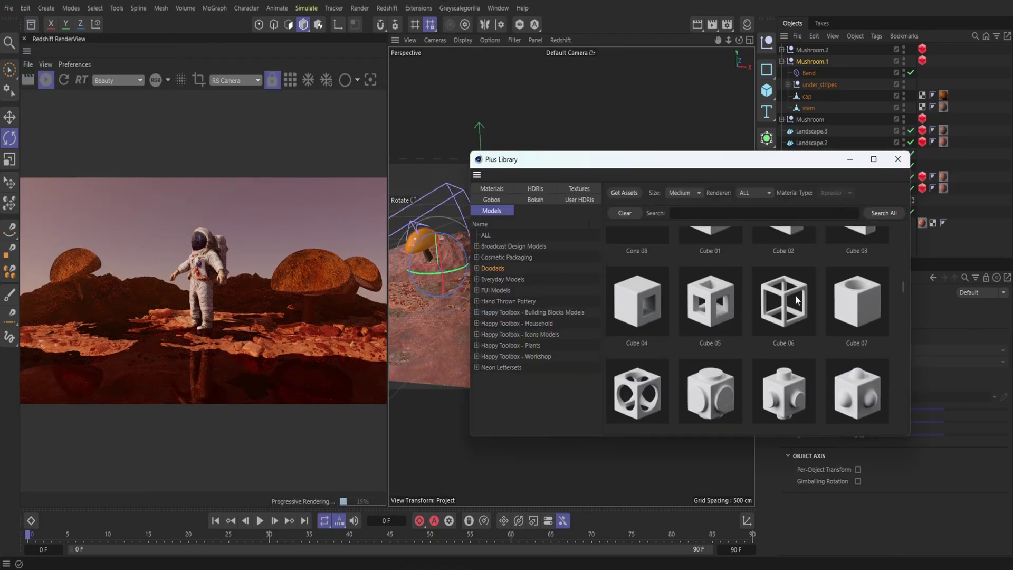
scroll(796, 297, down, 10)
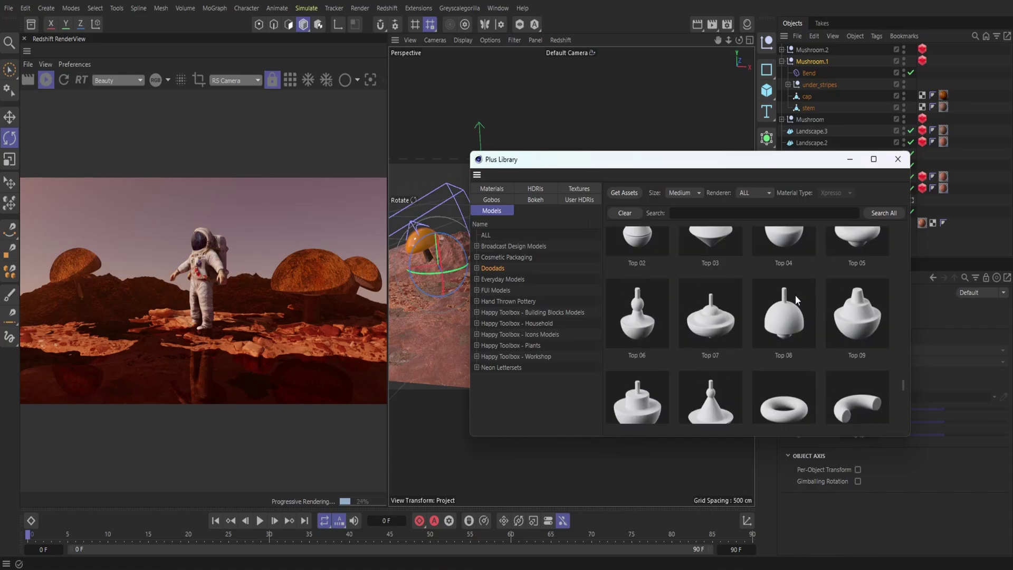
double_click(871, 359)
click(898, 159)
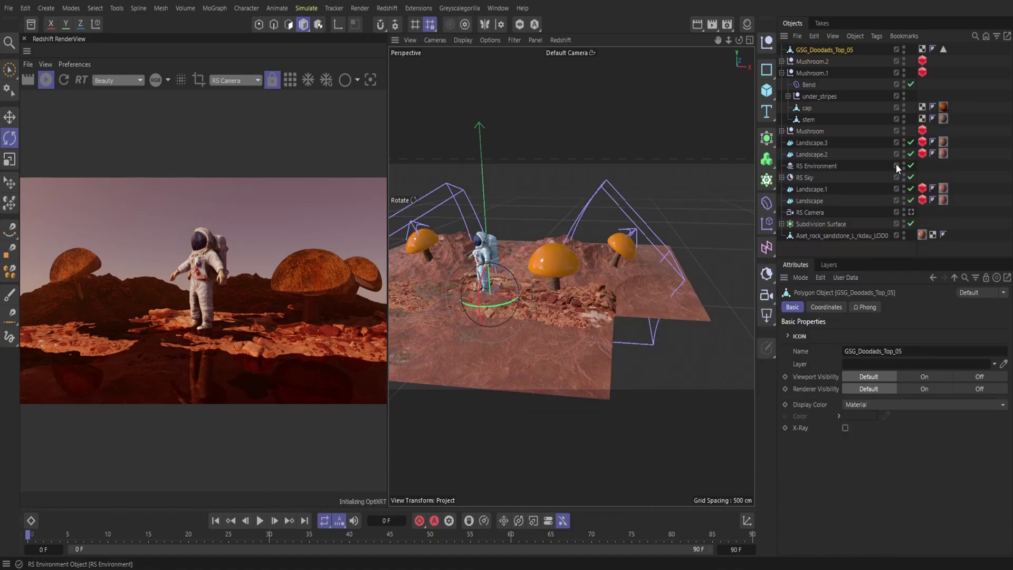
key(e)
drag(487, 288, 470, 167)
Add the Top 10 doodad from the Plus Library and raise it above the landscape.
click(460, 8)
click(478, 170)
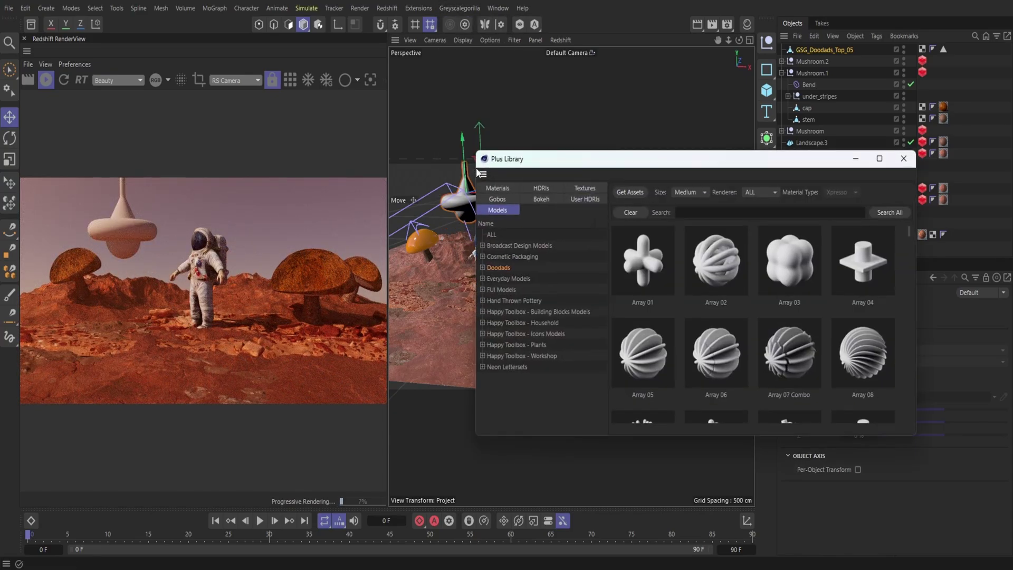
scroll(691, 362, down, 20)
scroll(778, 371, up, 5)
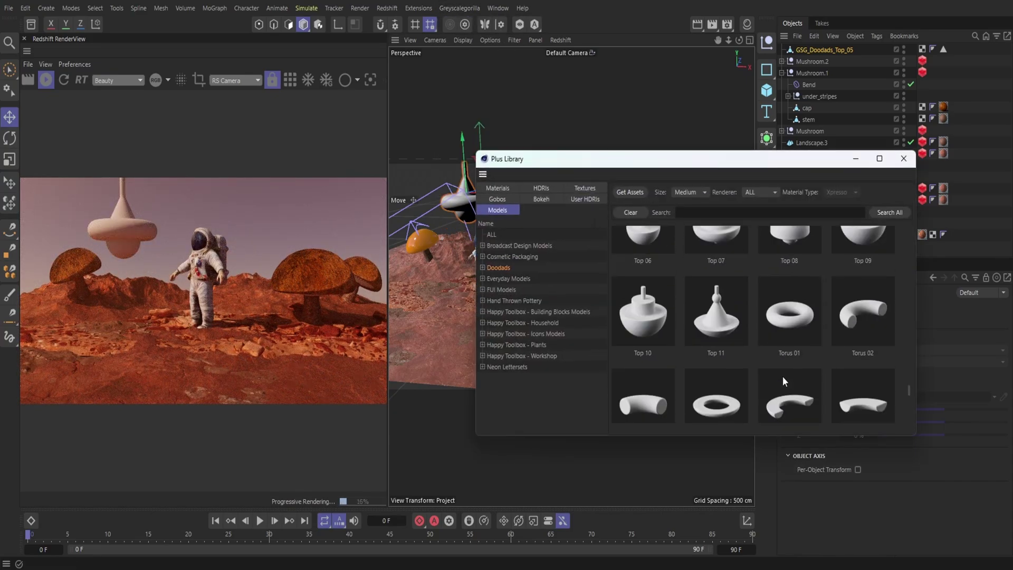
click(657, 323)
scroll(837, 309, up, 1)
scroll(837, 310, up, 2)
click(904, 159)
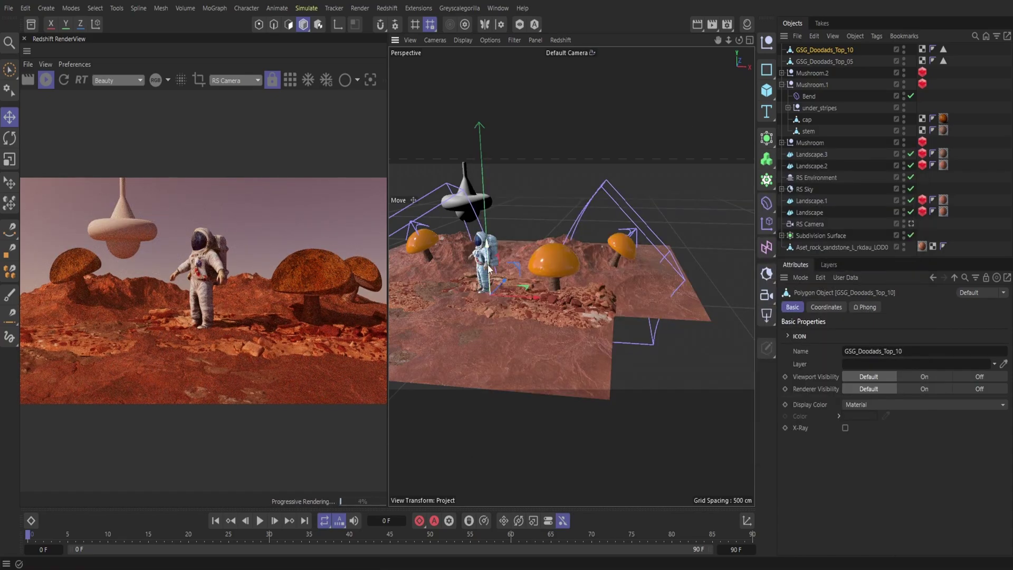
drag(489, 269, 500, 183)
Apply RS Standard material to Top 10 and Top 05, then delete Top 05.
click(747, 25)
drag(732, 85, 810, 52)
drag(709, 132, 805, 61)
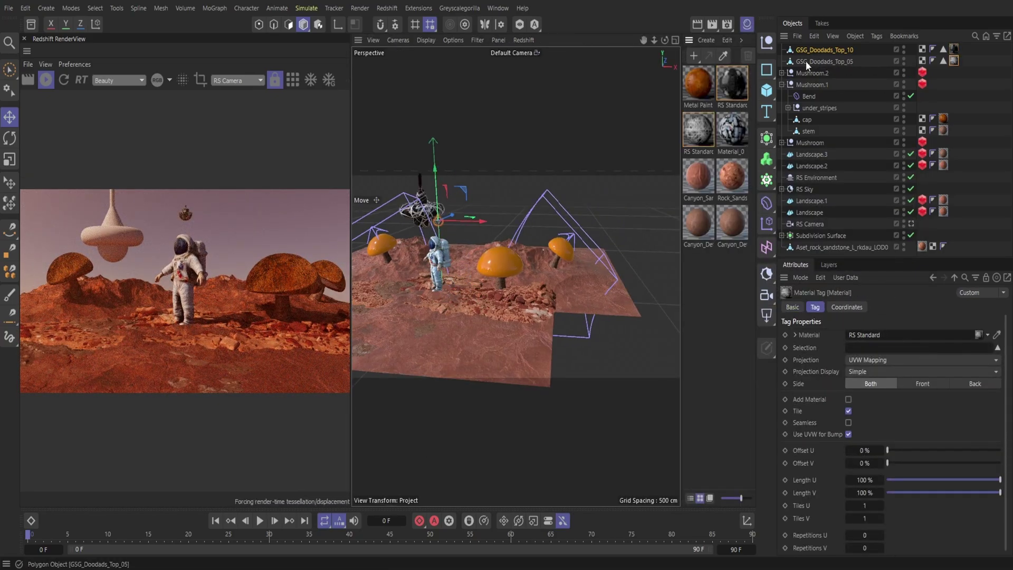
click(818, 61)
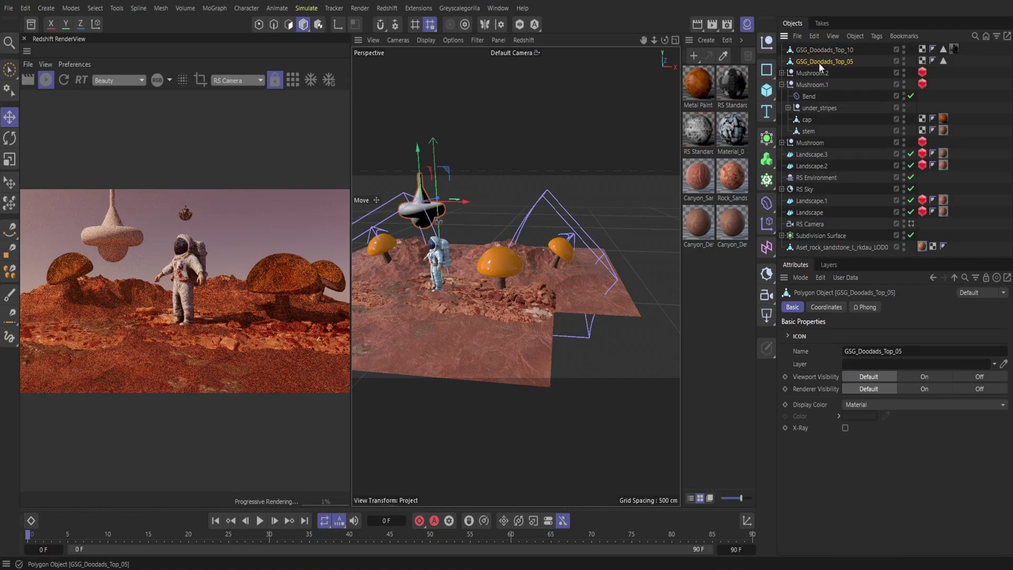
key(Delete)
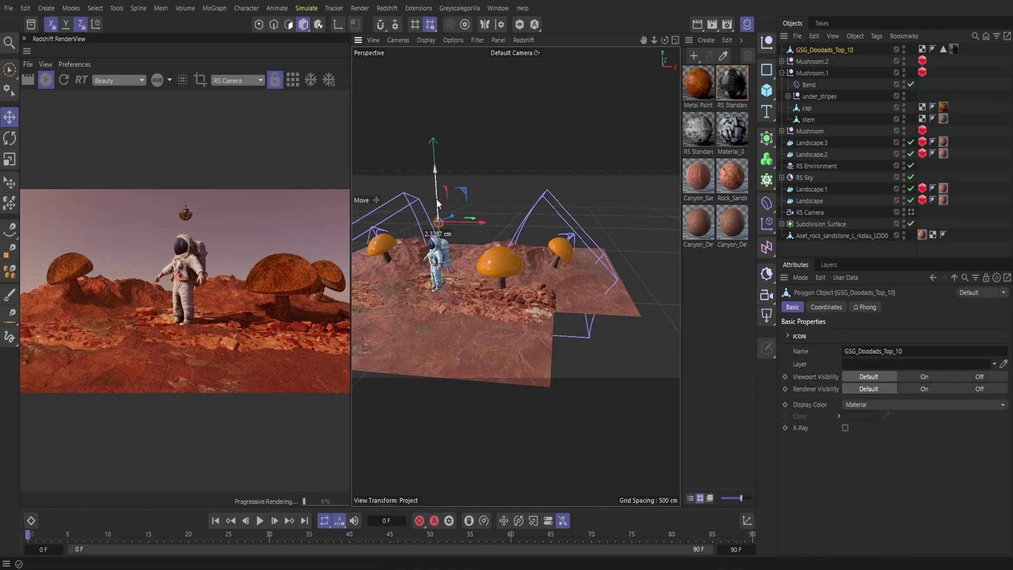
Nudge Top 10 slightly down and left, reframe the view, and pause the Redshift render.
drag(437, 200, 437, 202)
drag(450, 225, 431, 224)
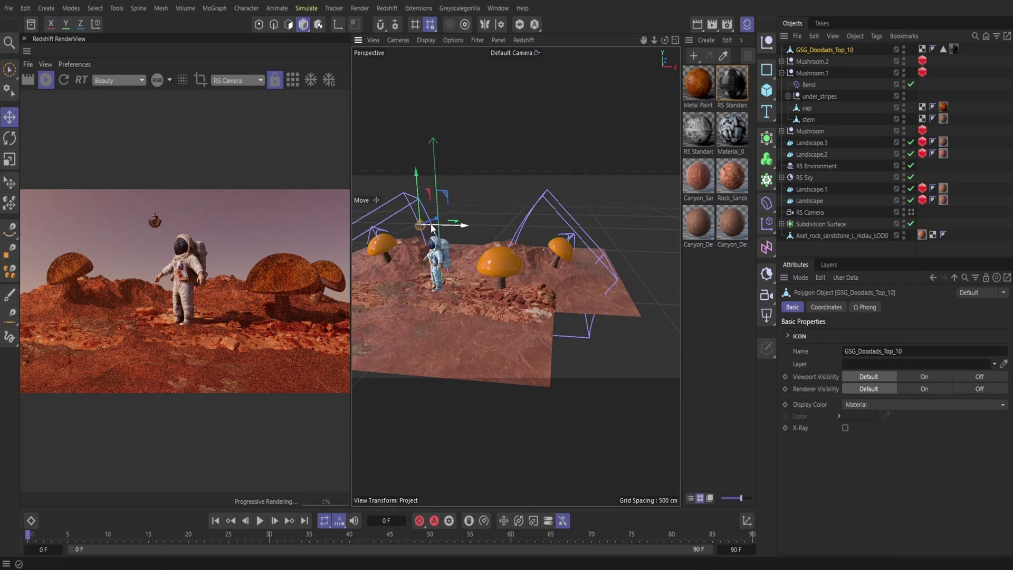
click(747, 24)
drag(728, 40, 781, 74)
drag(569, 215, 568, 237)
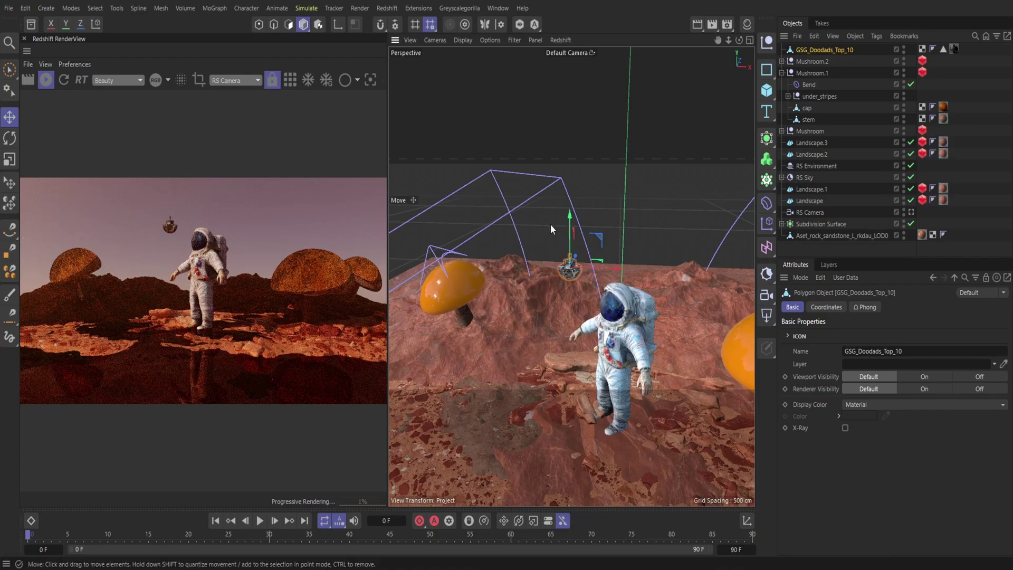
click(46, 80)
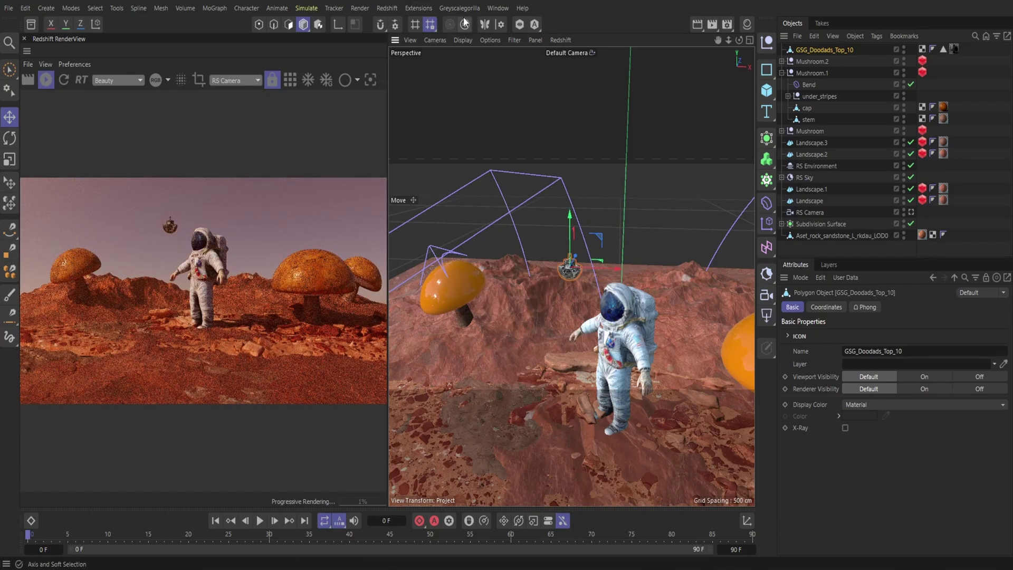
Remove Top 10's material and add a Top 06 doodad placed above it.
click(955, 50)
key(Delete)
click(467, 9)
click(477, 33)
scroll(708, 348, down, 15)
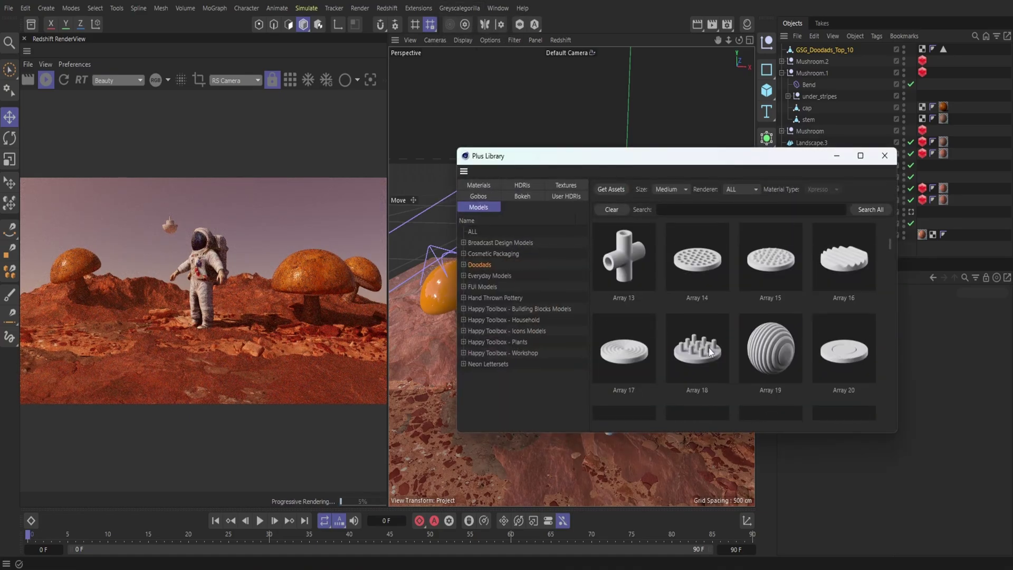
scroll(708, 347, down, 10)
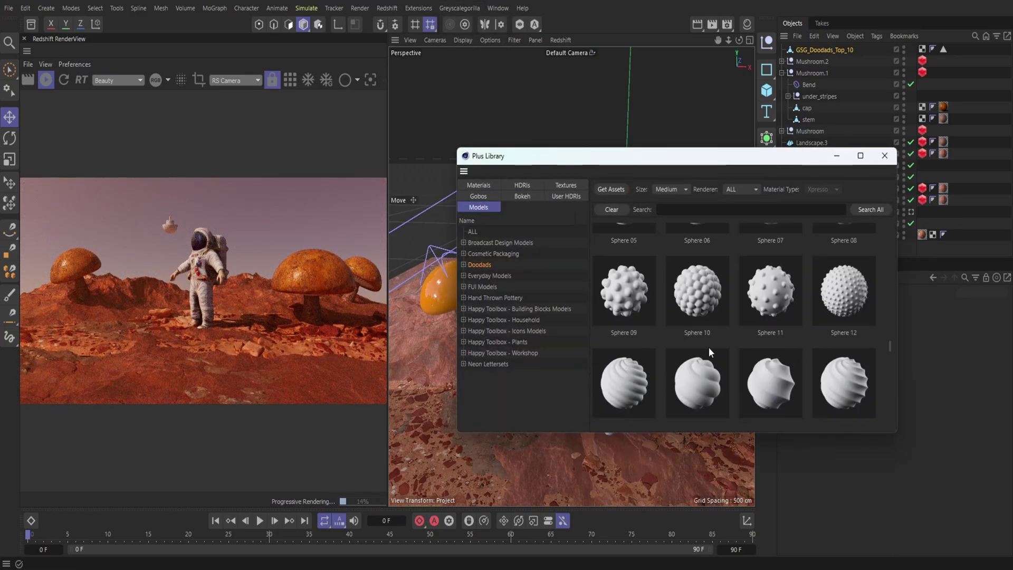
scroll(736, 348, down, 4)
scroll(737, 349, down, 2)
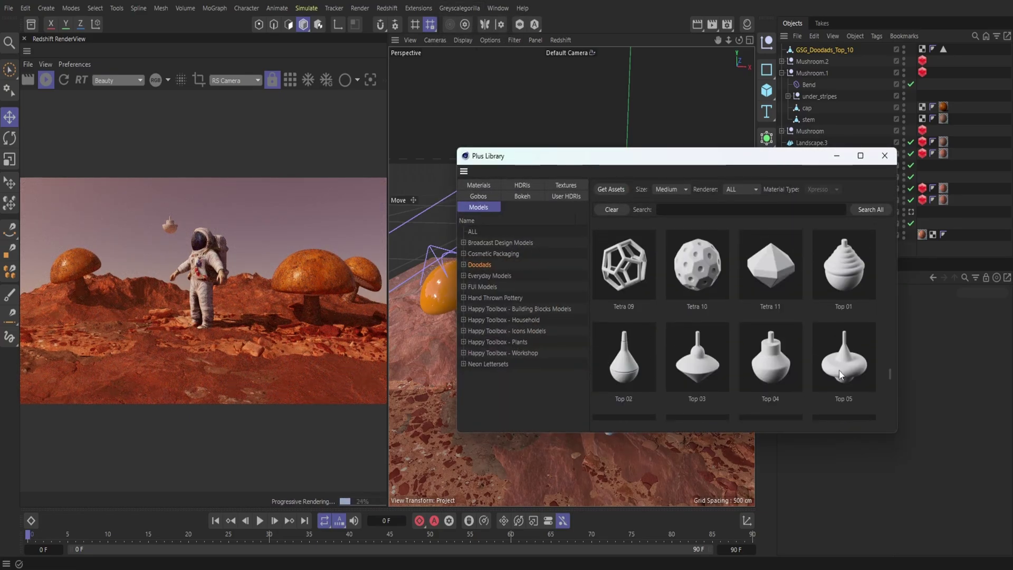
scroll(632, 374, down, 3)
double_click(625, 309)
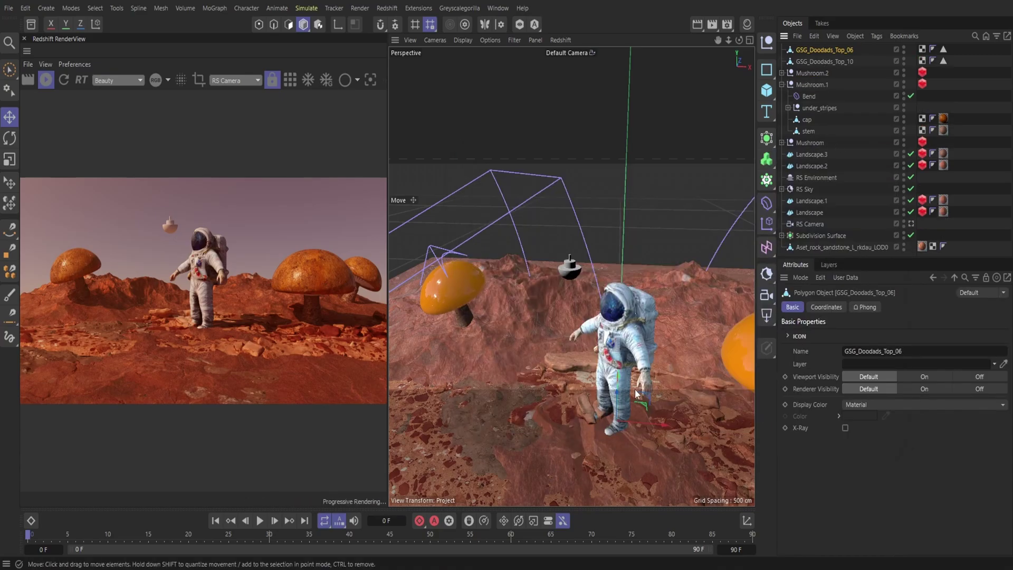
drag(672, 240, 569, 200)
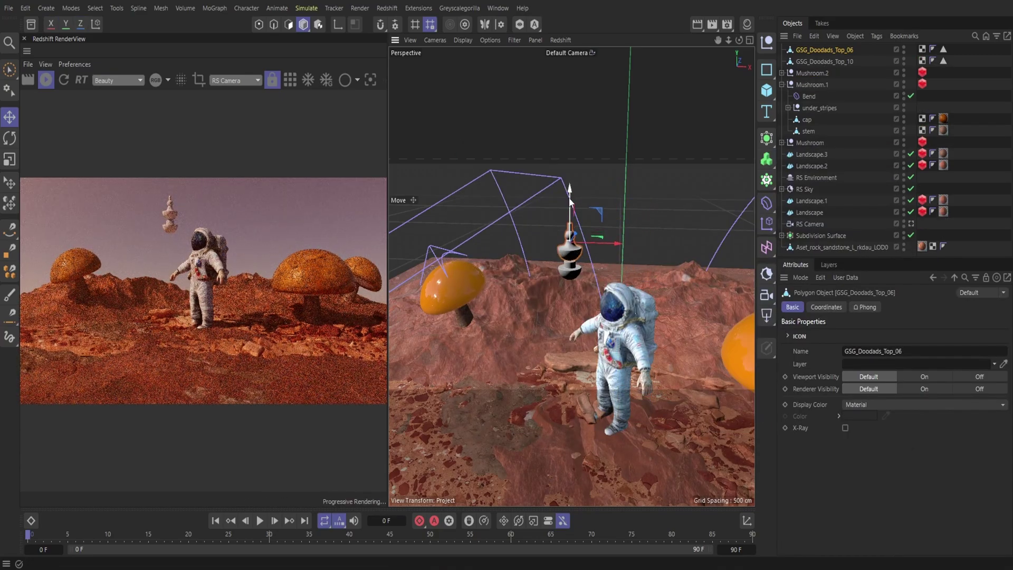
Move both doodads down, back in depth and about 47 cm left.
drag(836, 49, 833, 49)
drag(570, 199, 562, 245)
drag(607, 298, 559, 238)
drag(559, 227, 555, 241)
drag(603, 279, 562, 281)
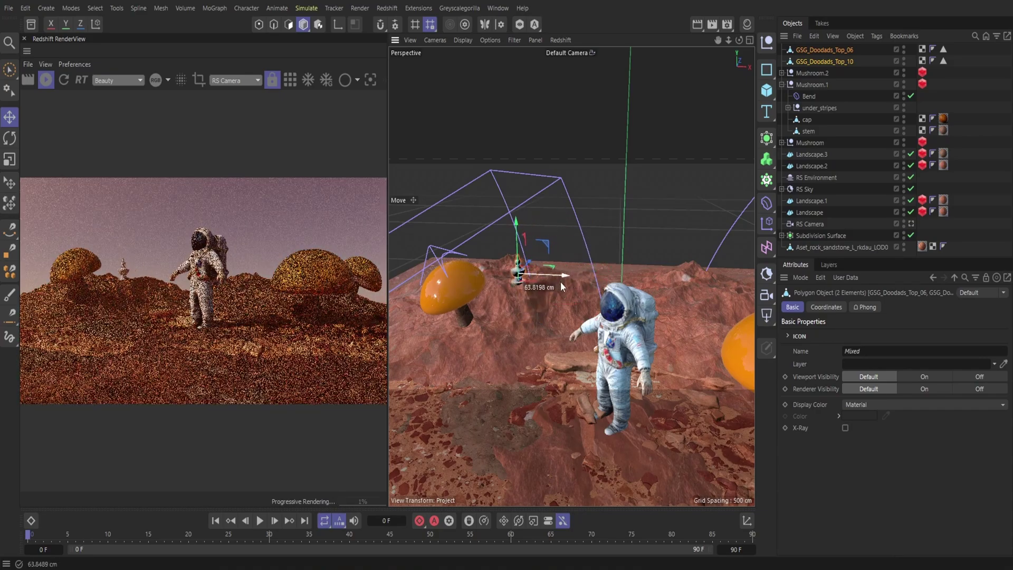
Add the Top 07 and Top 11 doodads and settle them on the distant ridge.
click(459, 8)
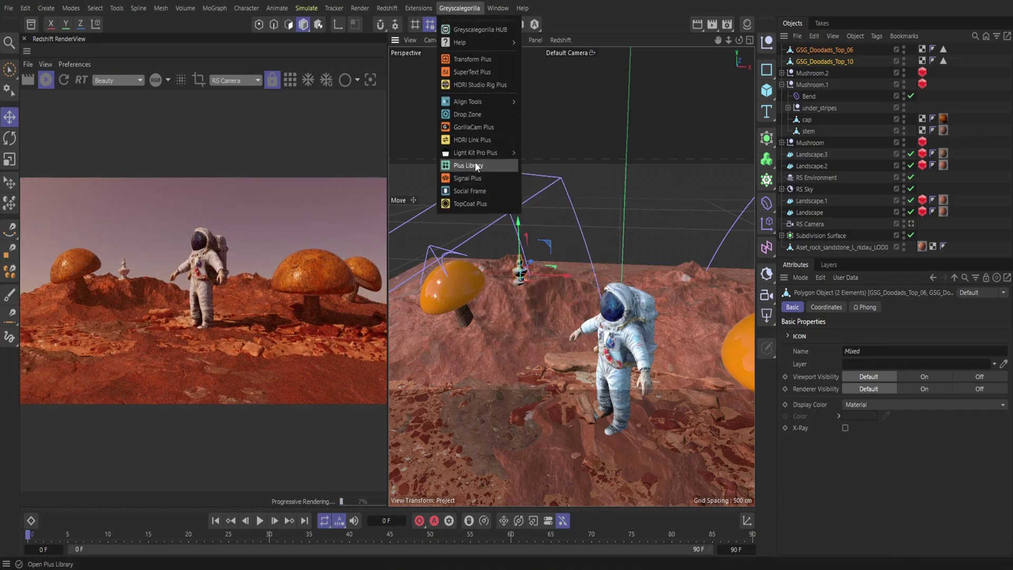
click(475, 162)
scroll(743, 322, down, 10)
scroll(693, 306, down, 2)
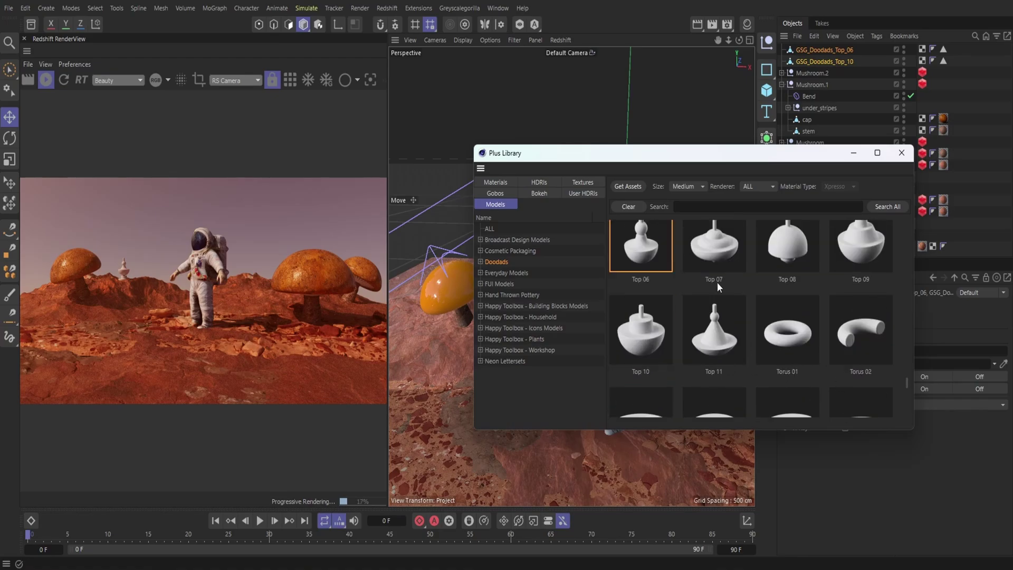
click(717, 279)
click(715, 338)
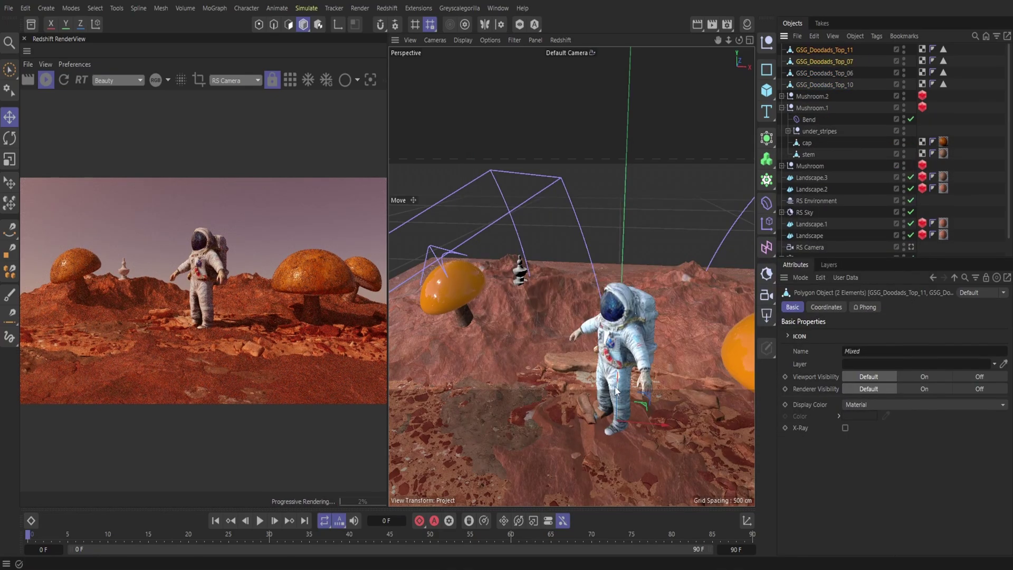
drag(615, 391, 620, 237)
drag(662, 273, 567, 255)
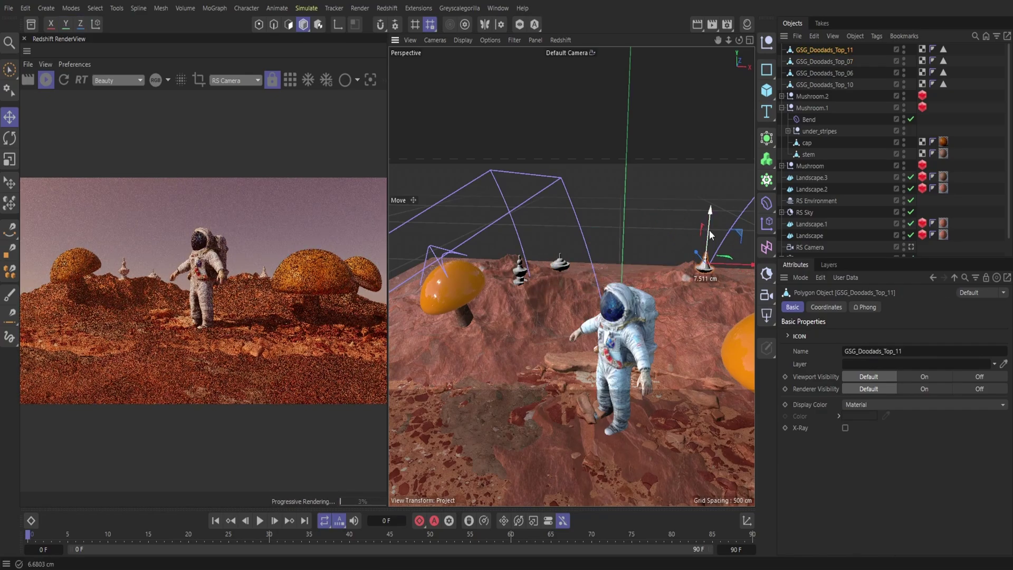
drag(709, 232, 707, 236)
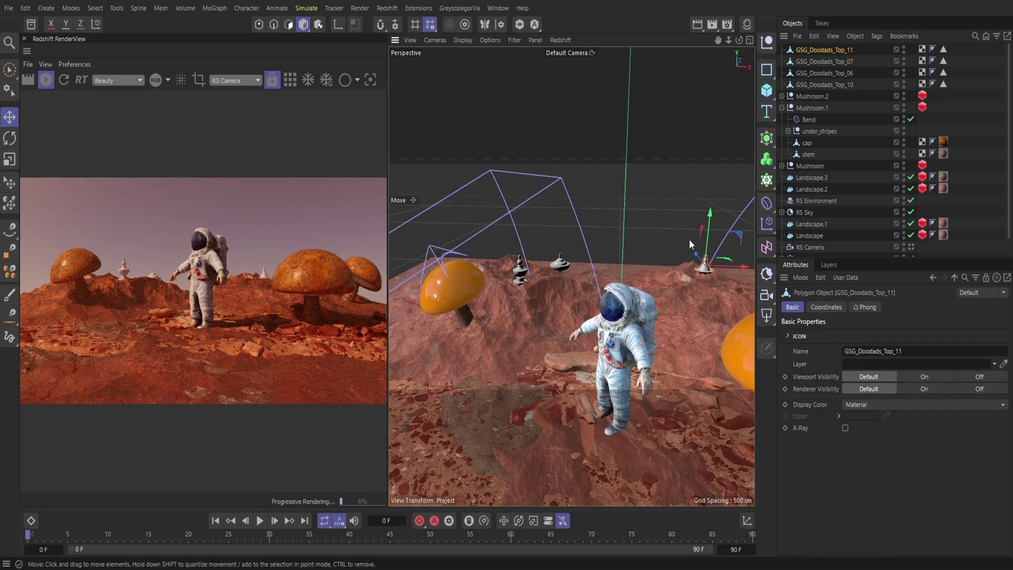
Copy and paste the three selected doodads Top 06, Top 07 and Top 11.
click(844, 73)
shift+click(838, 50)
click(814, 37)
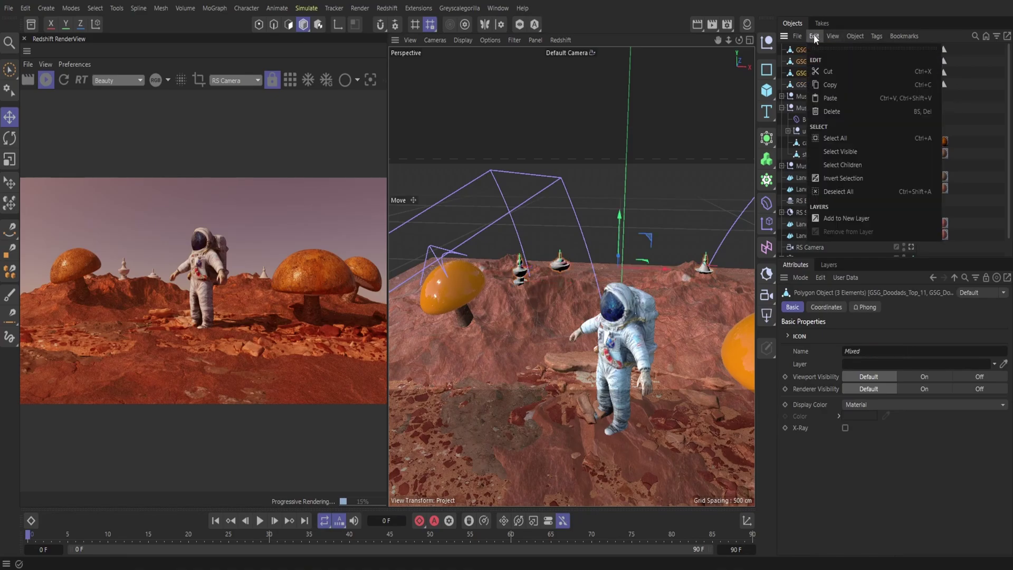
click(831, 84)
key(ctrl+v)
Raise the duplicates about 75 cm into the sky, one hanging above the orange mushroom.
drag(648, 270, 710, 293)
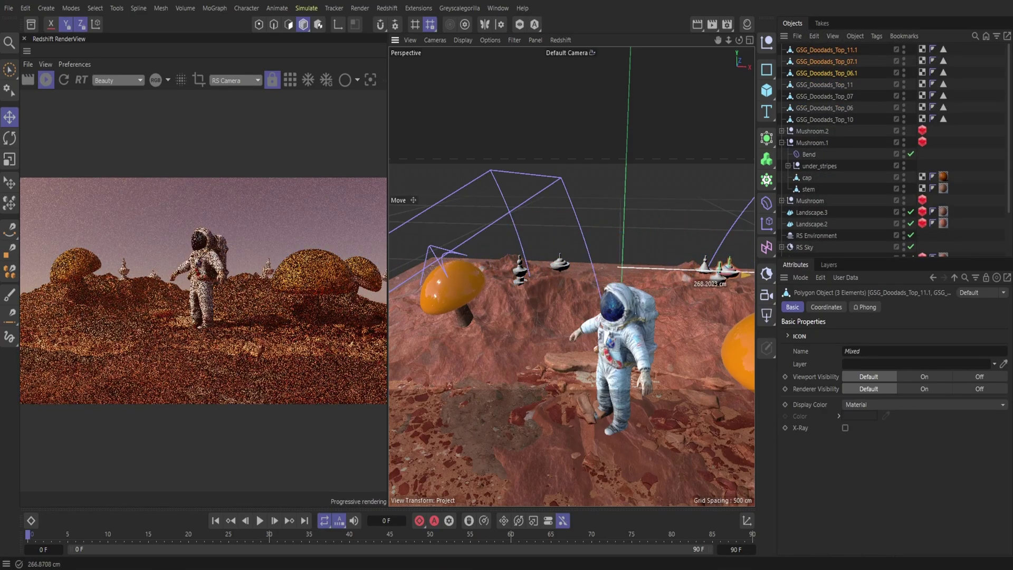
drag(829, 277, 611, 268)
drag(582, 230, 582, 176)
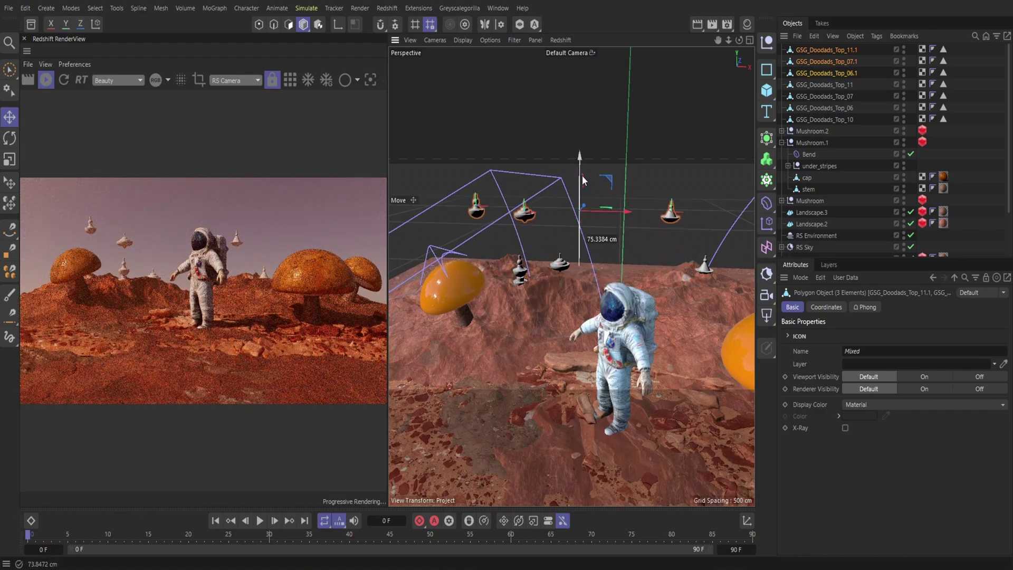
drag(629, 213, 572, 224)
drag(521, 197, 516, 198)
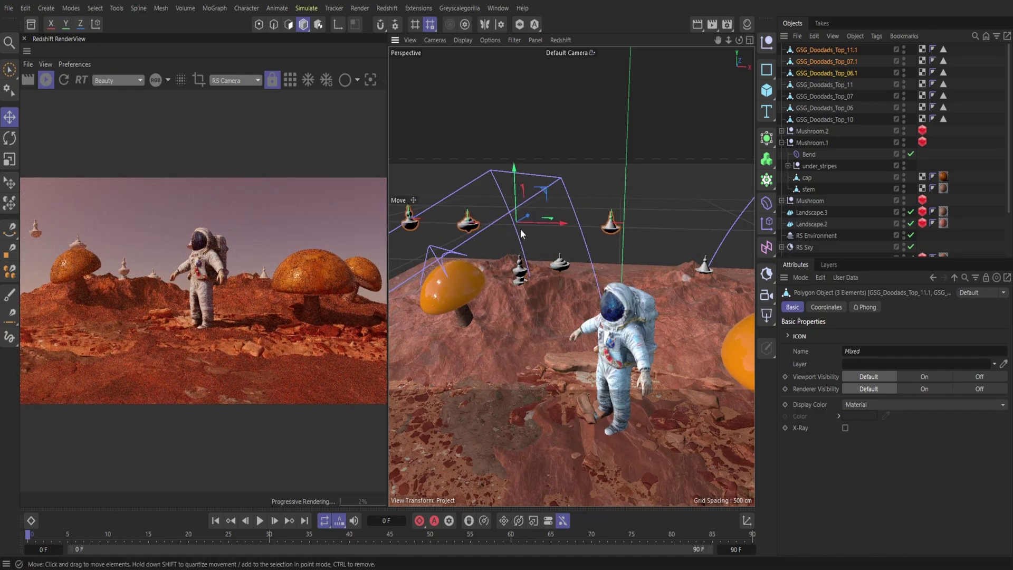
drag(613, 185, 629, 290)
drag(410, 219, 418, 275)
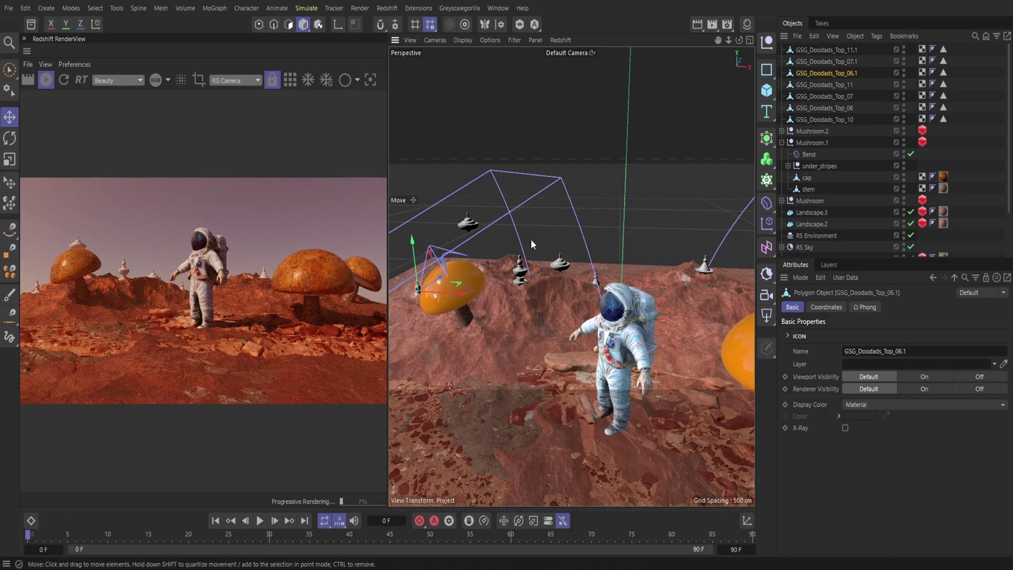
Add the Bust (Redshift) model from the Asset Browser.
click(32, 24)
scroll(102, 277, down, 15)
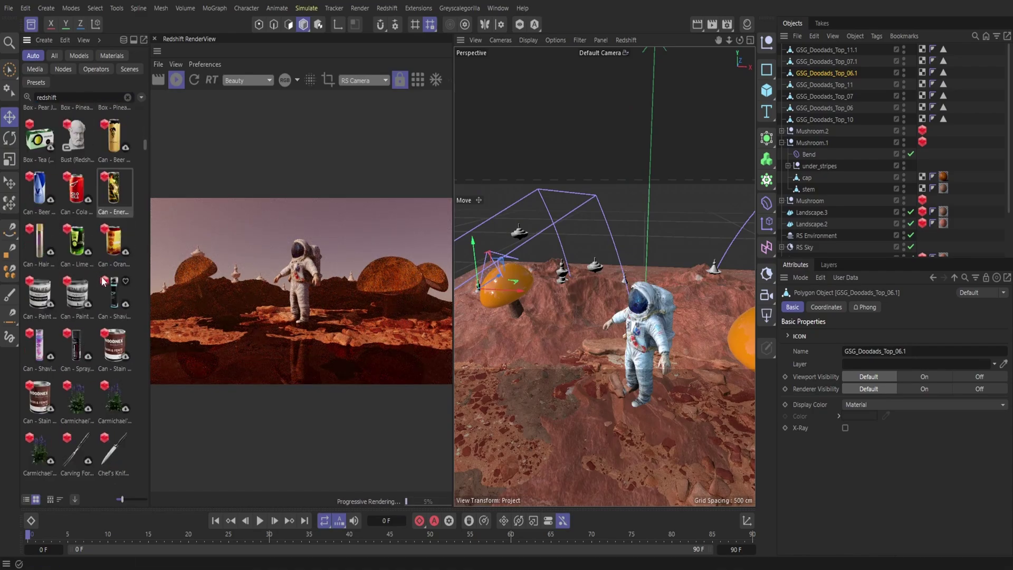
double_click(77, 138)
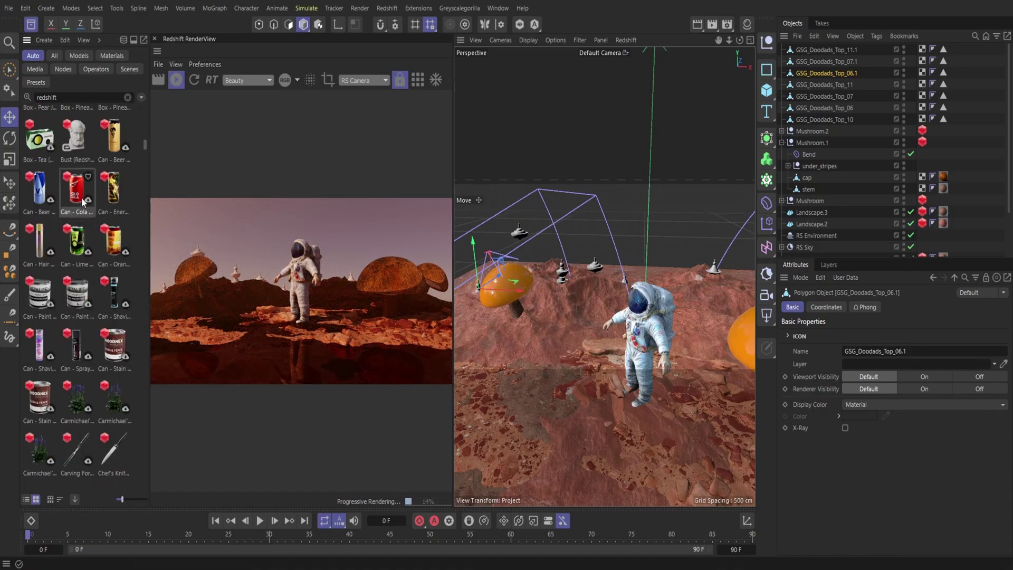
scroll(87, 273, down, 10)
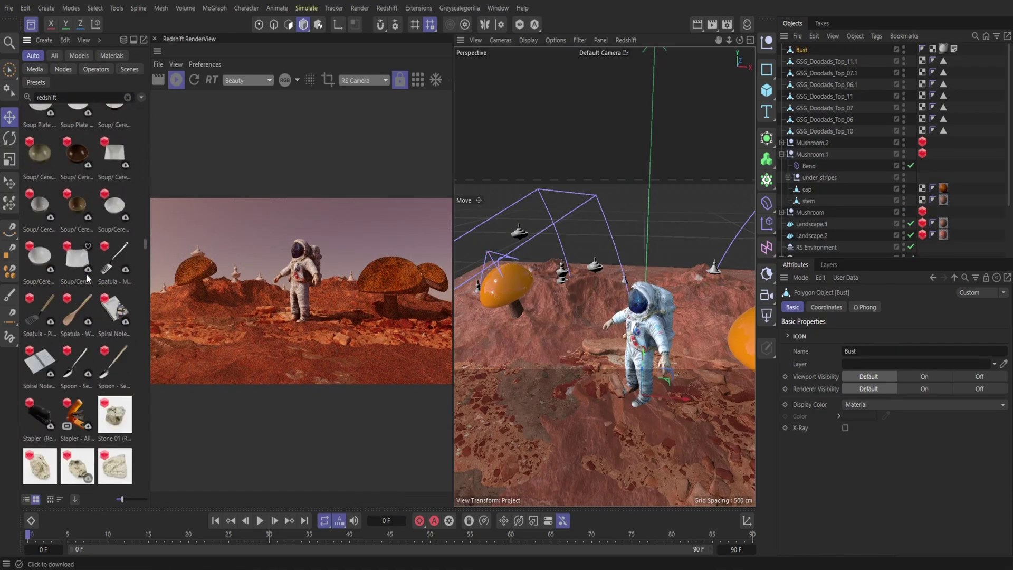
scroll(88, 300, down, 10)
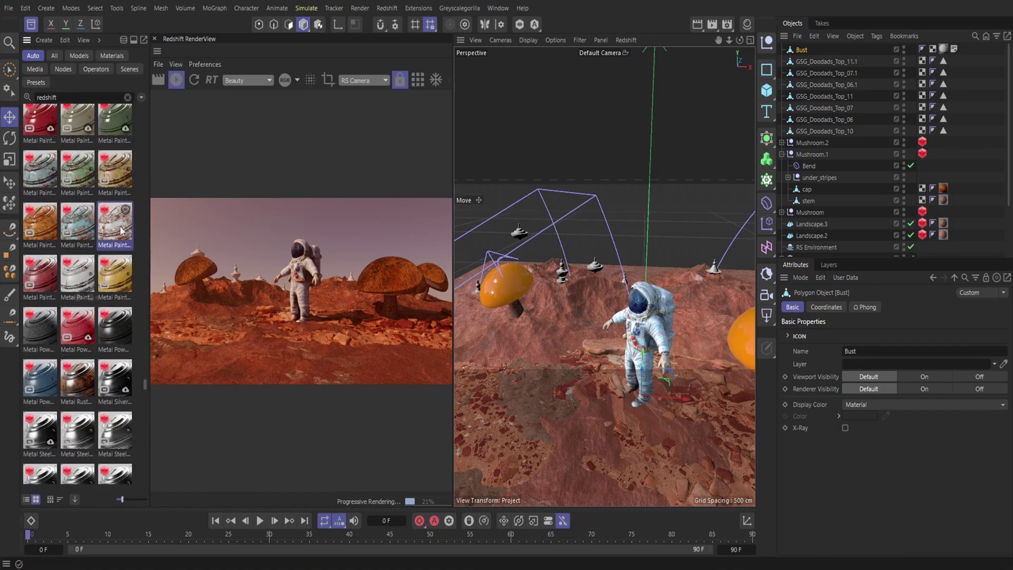
click(31, 25)
Lower the bust about 63 cm onto the foreground ground and apply Metal Paint to the doodads.
click(747, 28)
click(747, 27)
drag(635, 276, 638, 170)
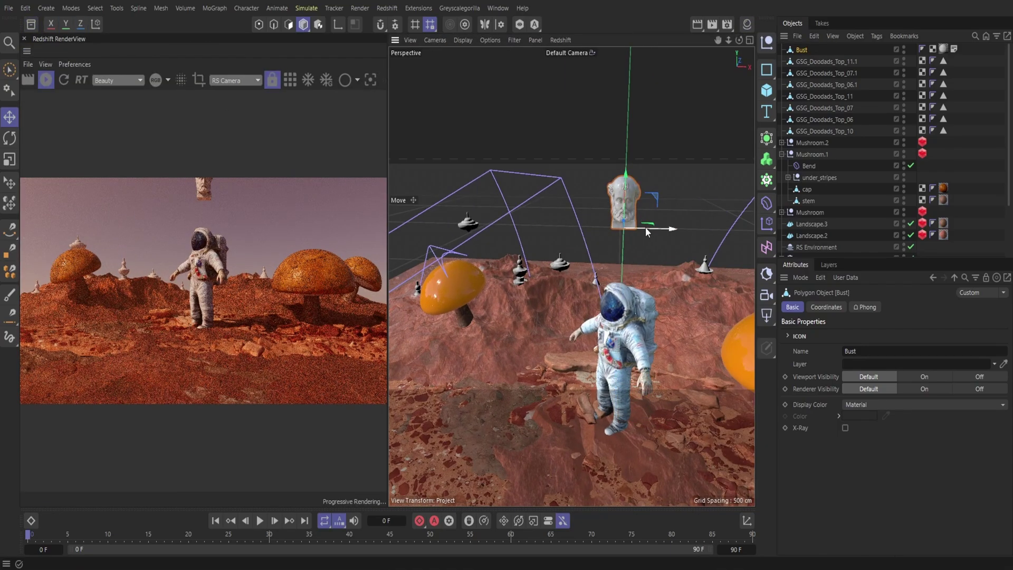
drag(652, 216, 475, 424)
alt+middle_drag(475, 424, 534, 247)
drag(484, 239, 482, 342)
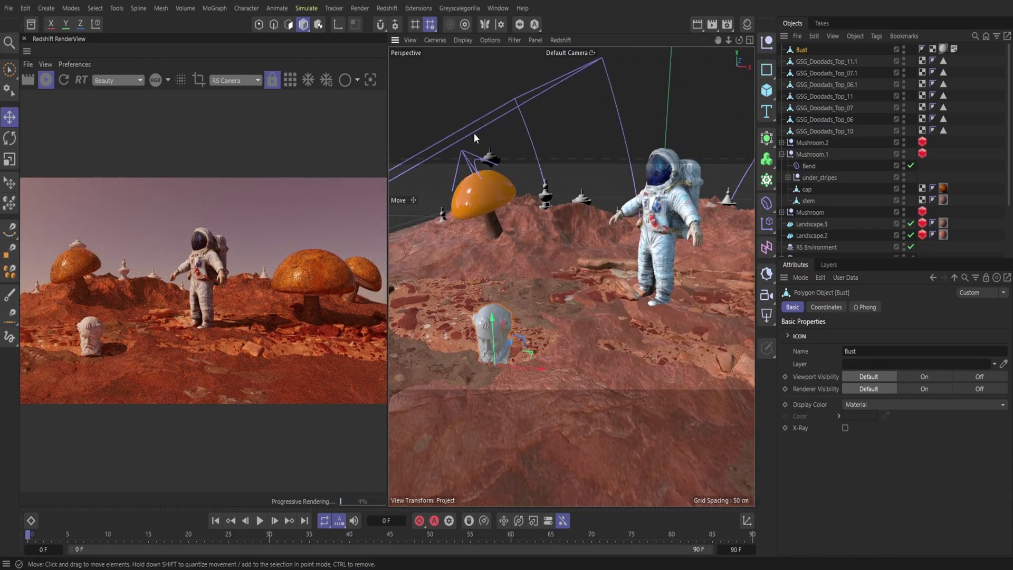
click(747, 25)
drag(703, 86, 824, 131)
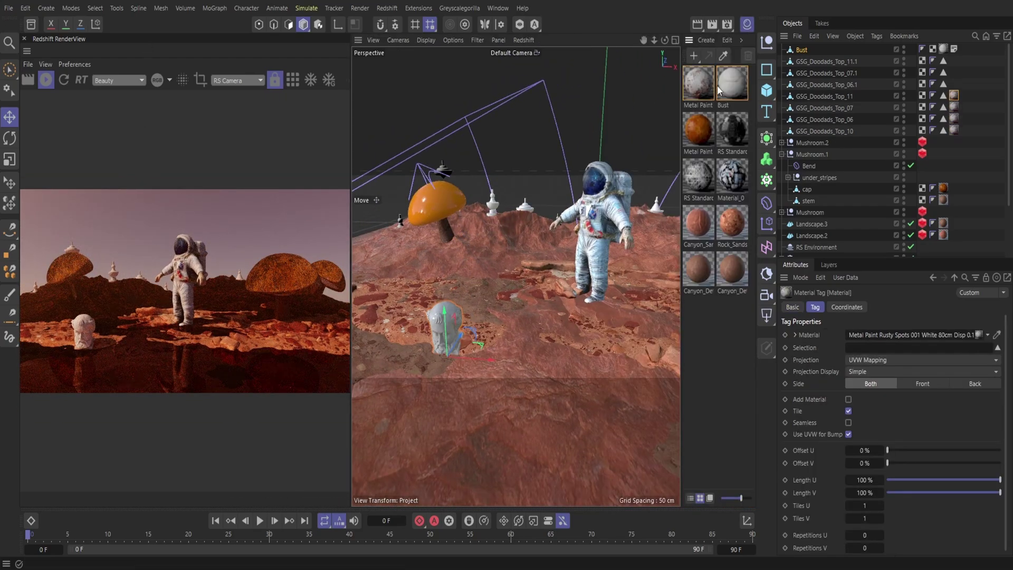
Close the material library and save the project.
click(747, 24)
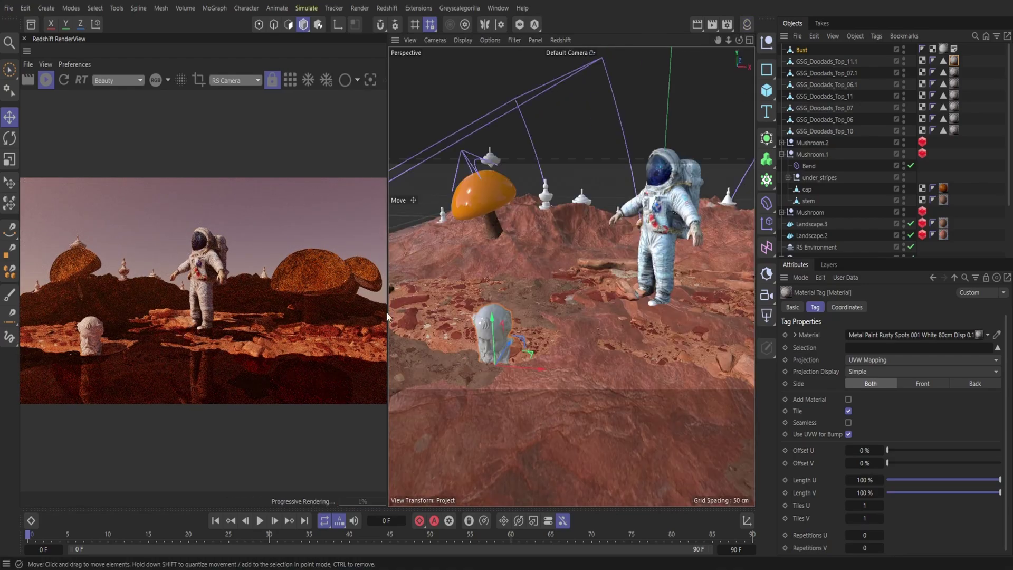
click(8, 8)
click(66, 159)
Enlarge the bust, move it beside the astronaut and tip it over about -65 degrees.
click(10, 182)
drag(493, 303, 502, 198)
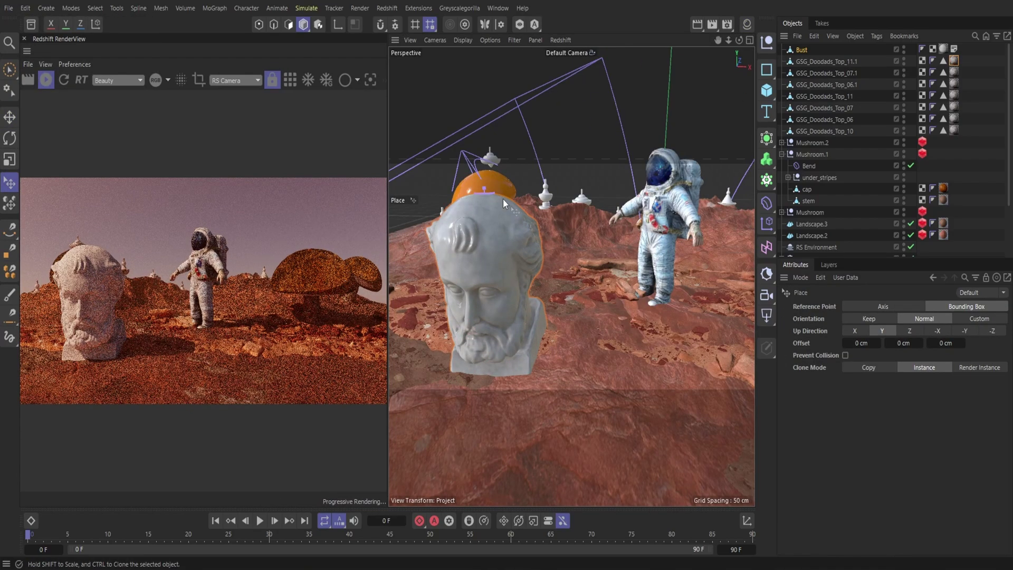
key(e)
drag(493, 327, 586, 224)
drag(586, 170, 567, 242)
drag(486, 238, 602, 229)
key(r)
key(r)
drag(585, 291, 556, 274)
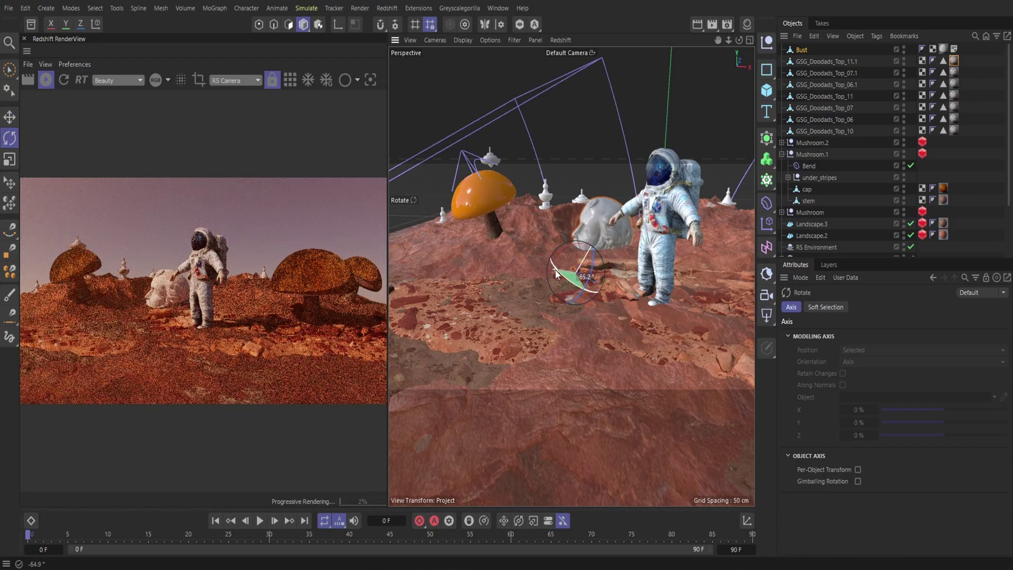
Try Canyon_Sandstone and orange Metal Paint on the bust, revert to white Metal Paint, and shift it left.
click(944, 49)
key(Delete)
click(747, 25)
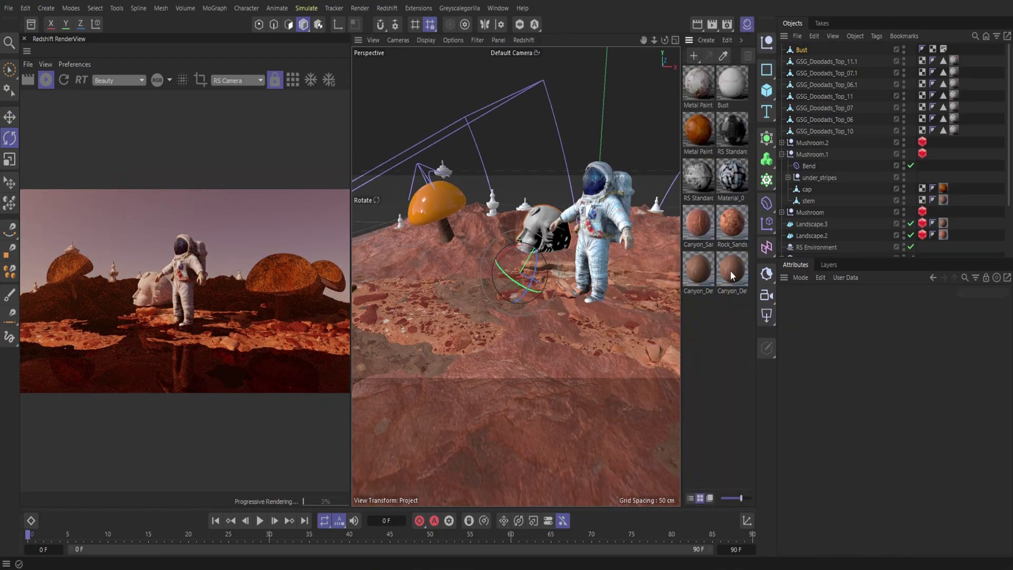
drag(730, 270, 803, 49)
drag(698, 222, 803, 49)
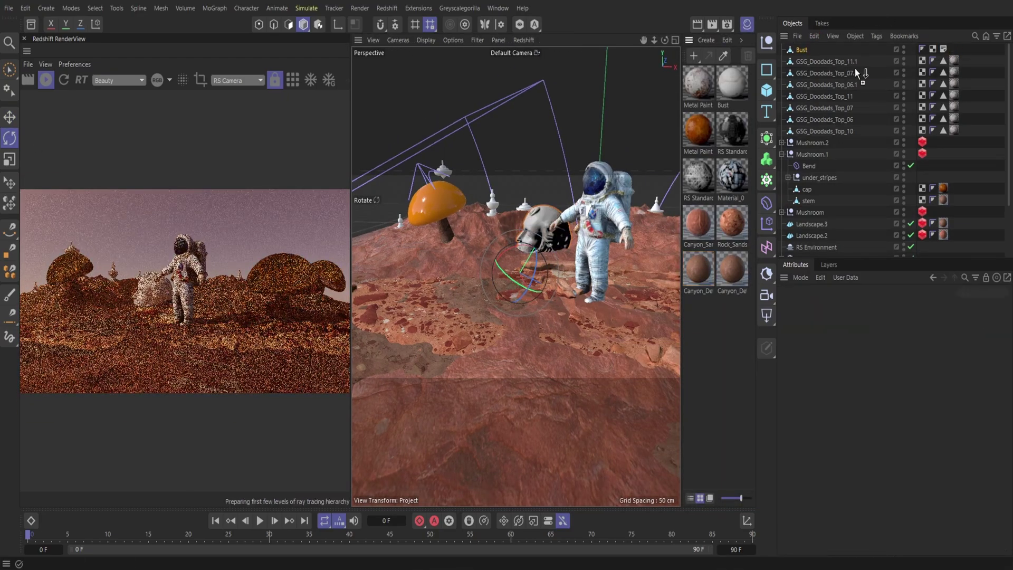
key(Delete)
mouse_move(698, 129)
mouse_down()
mouse_move(780, 46)
mouse_move(802, 50)
mouse_up()
key(Delete)
key(ctrl+z)
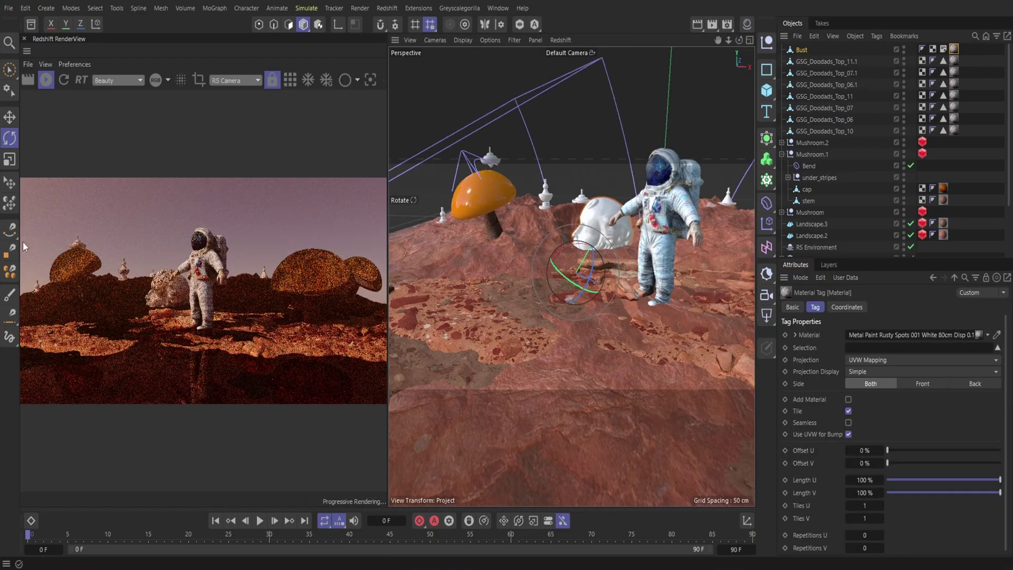
drag(574, 271, 432, 194)
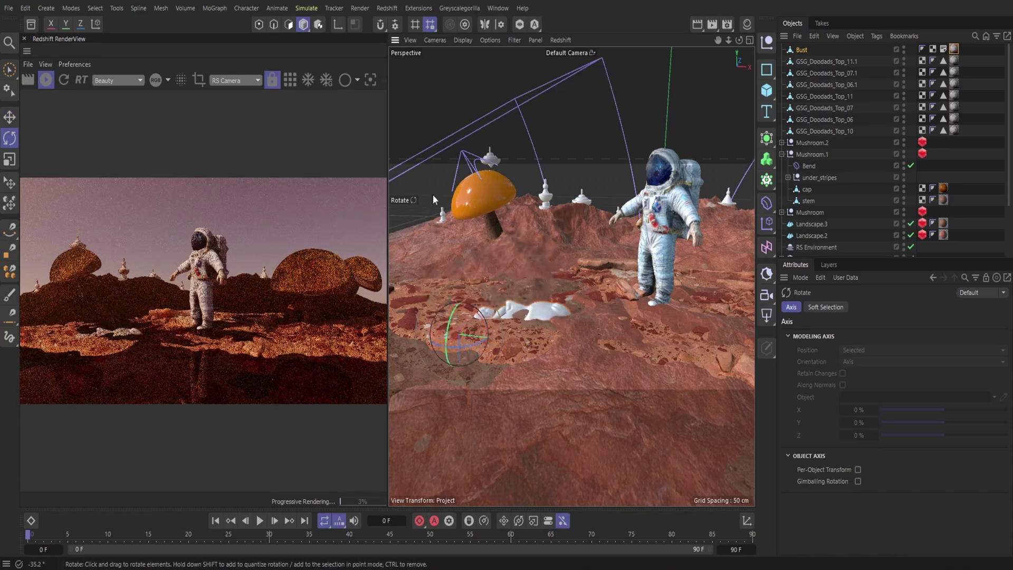
key(e)
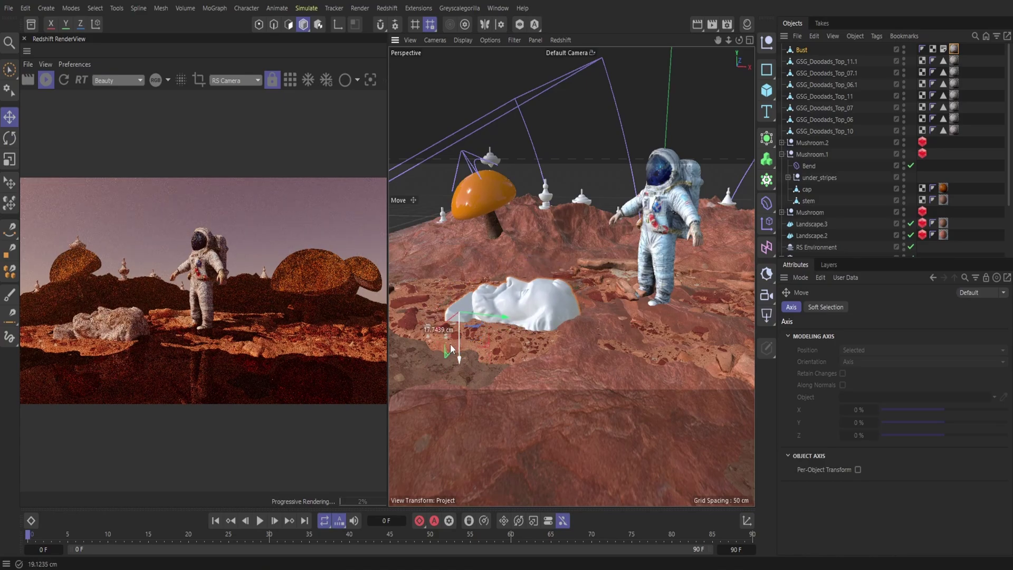